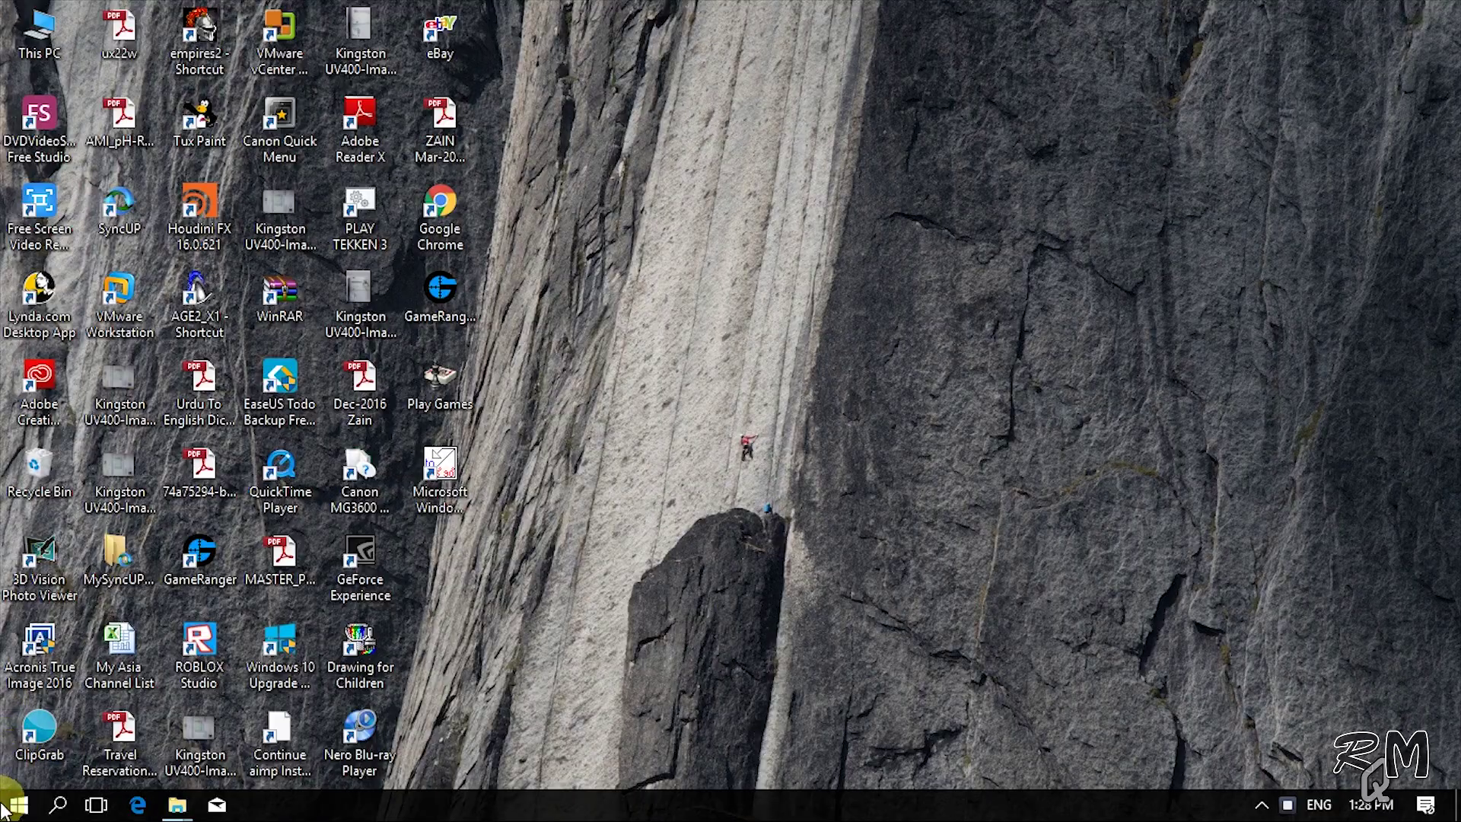
Step: Launch KGL_WE and open the connection settings in the project options
click(19, 805)
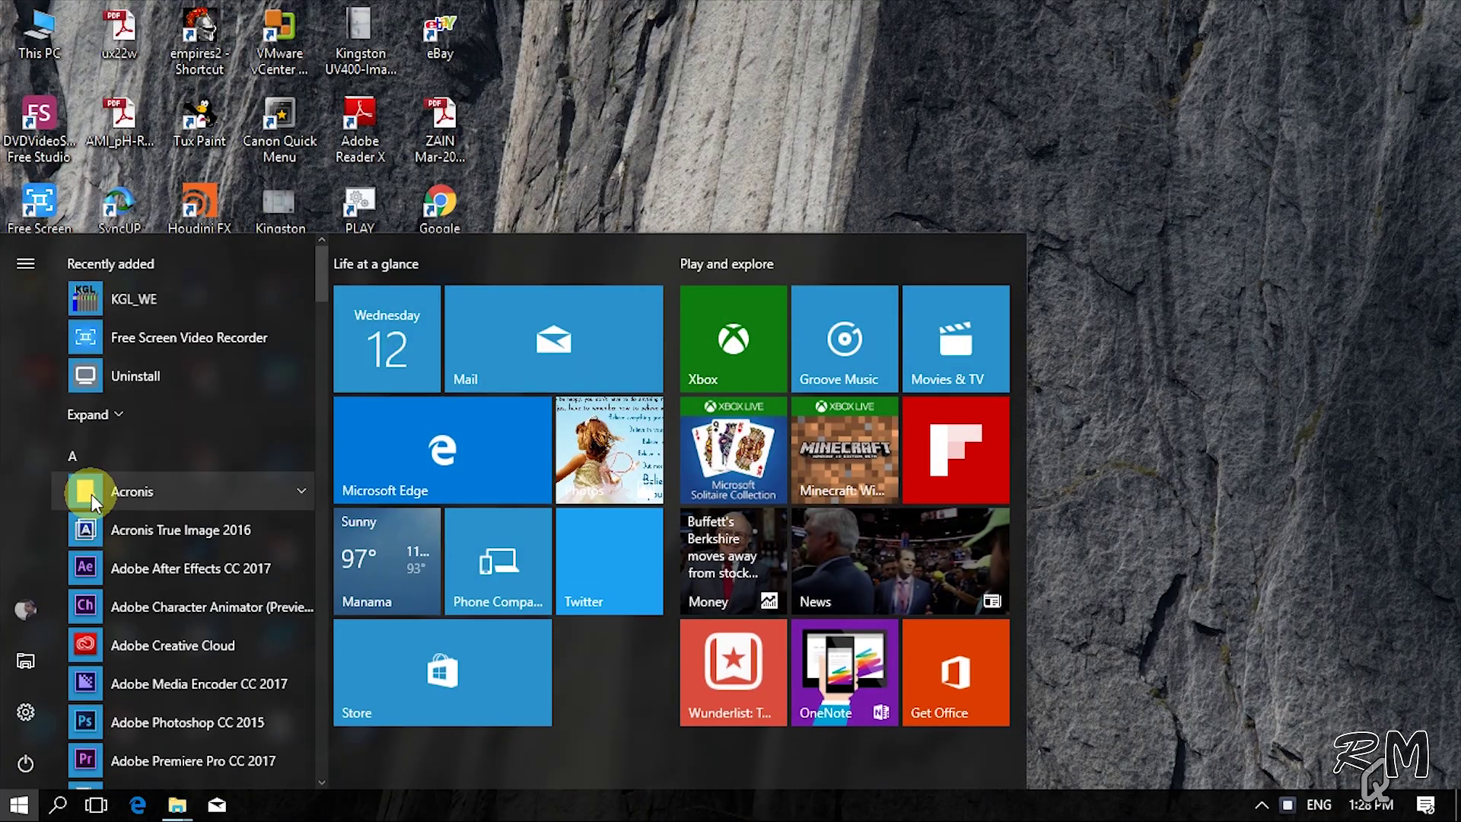
click(176, 306)
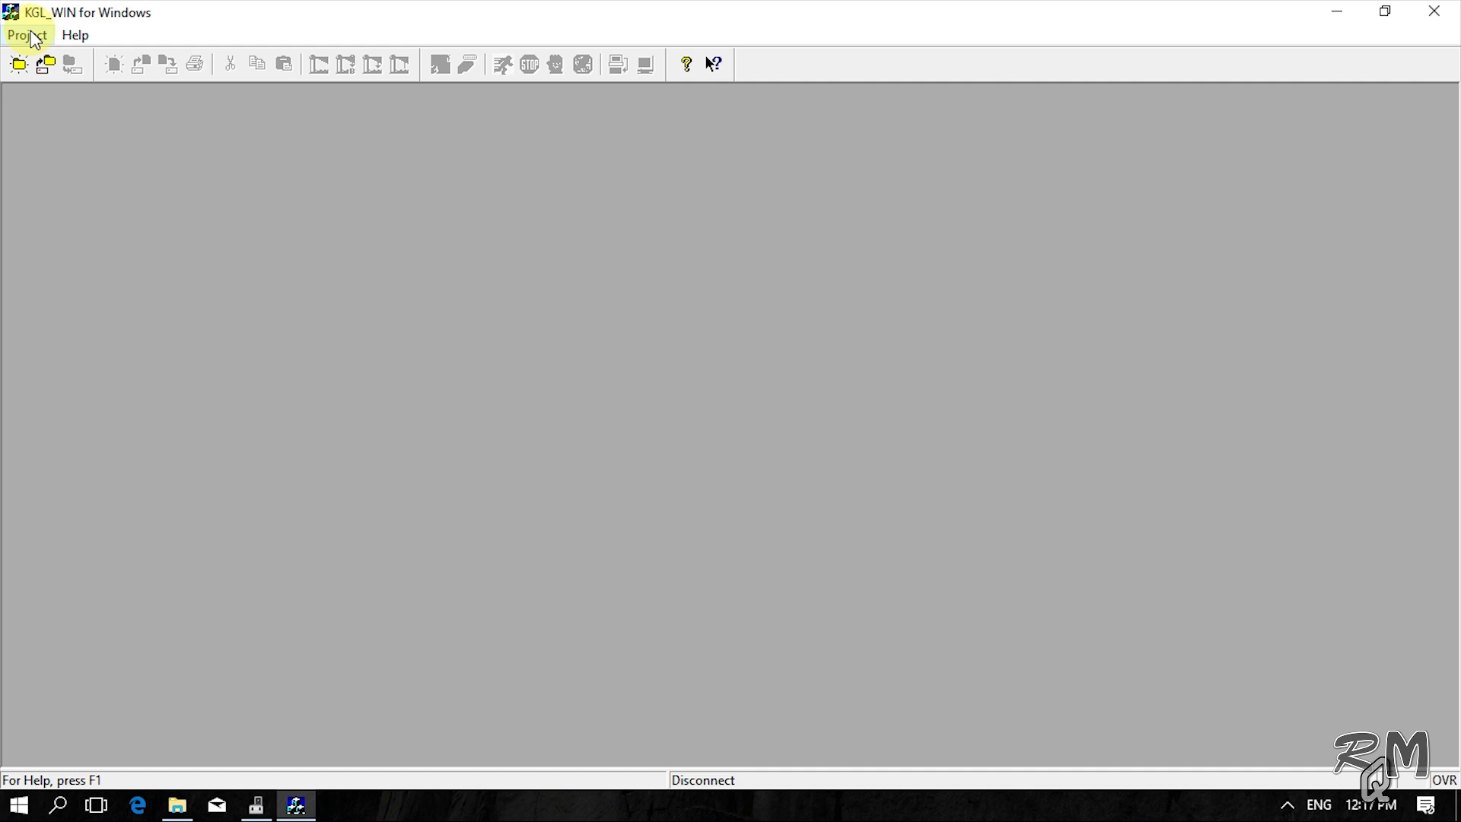
click(28, 36)
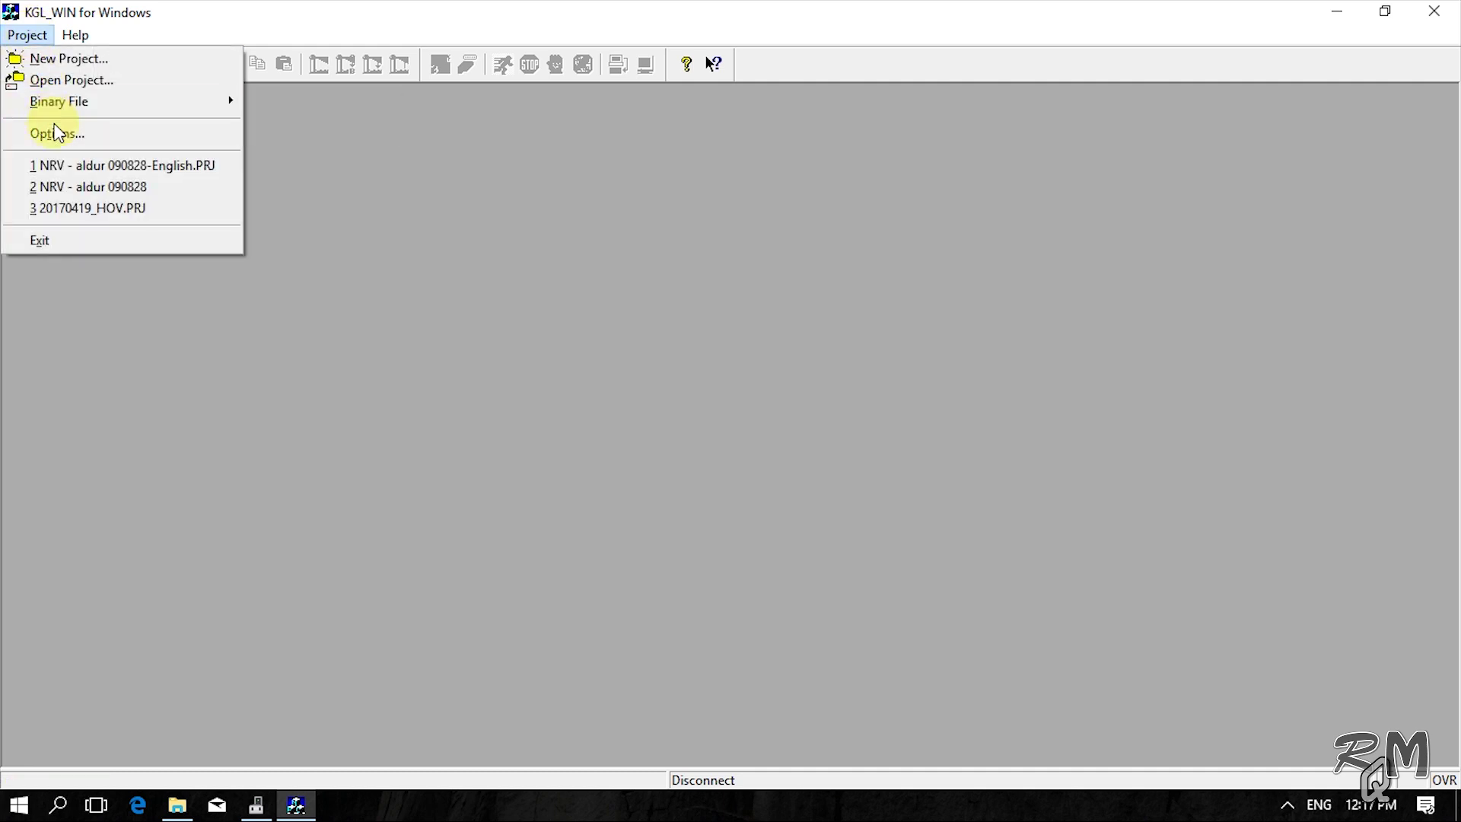
click(63, 137)
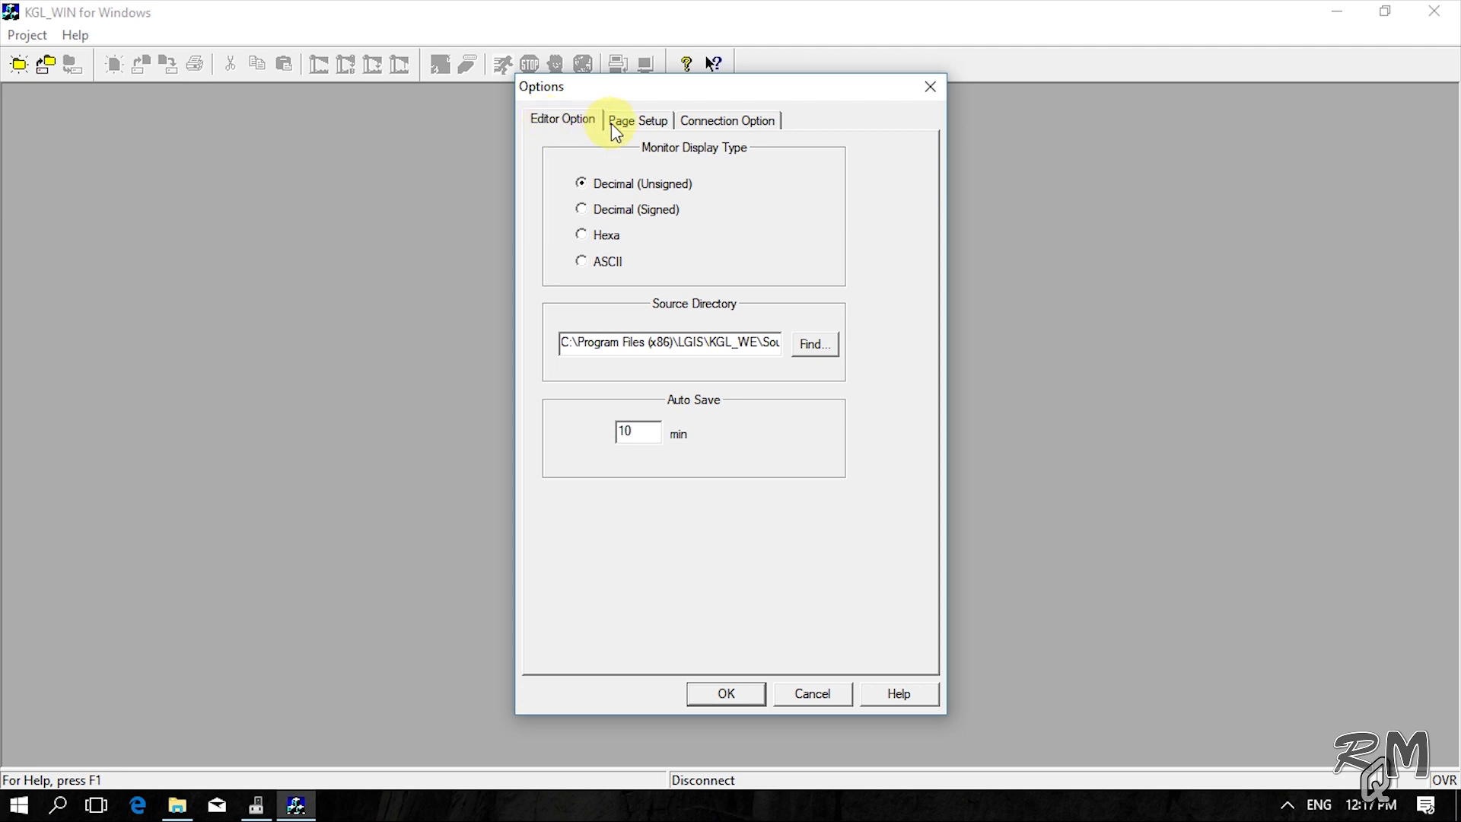
click(712, 121)
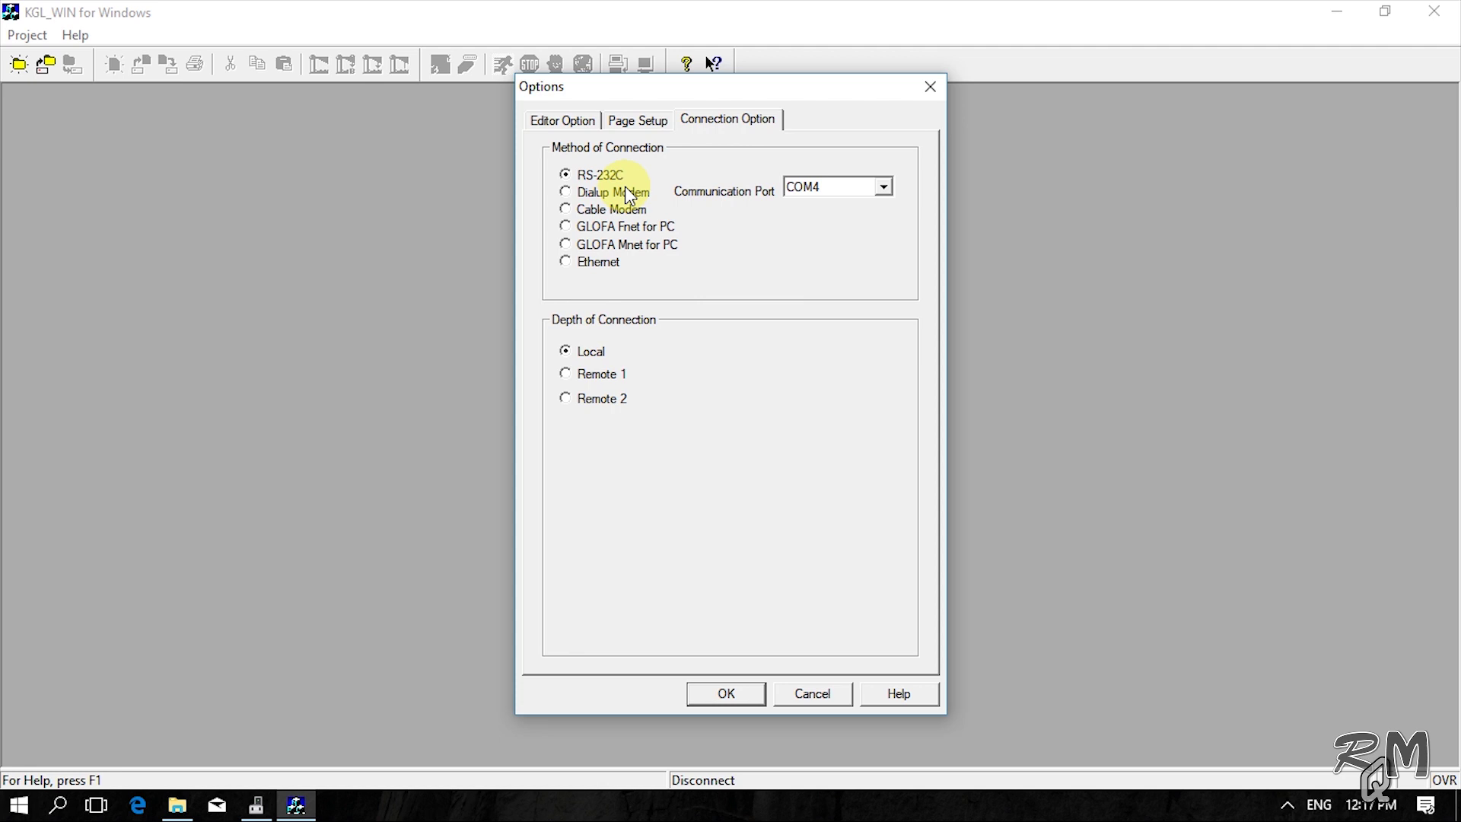
Step: Set the communication port for the RS-232C connection to COM1
click(884, 188)
scroll(883, 214, up, 1)
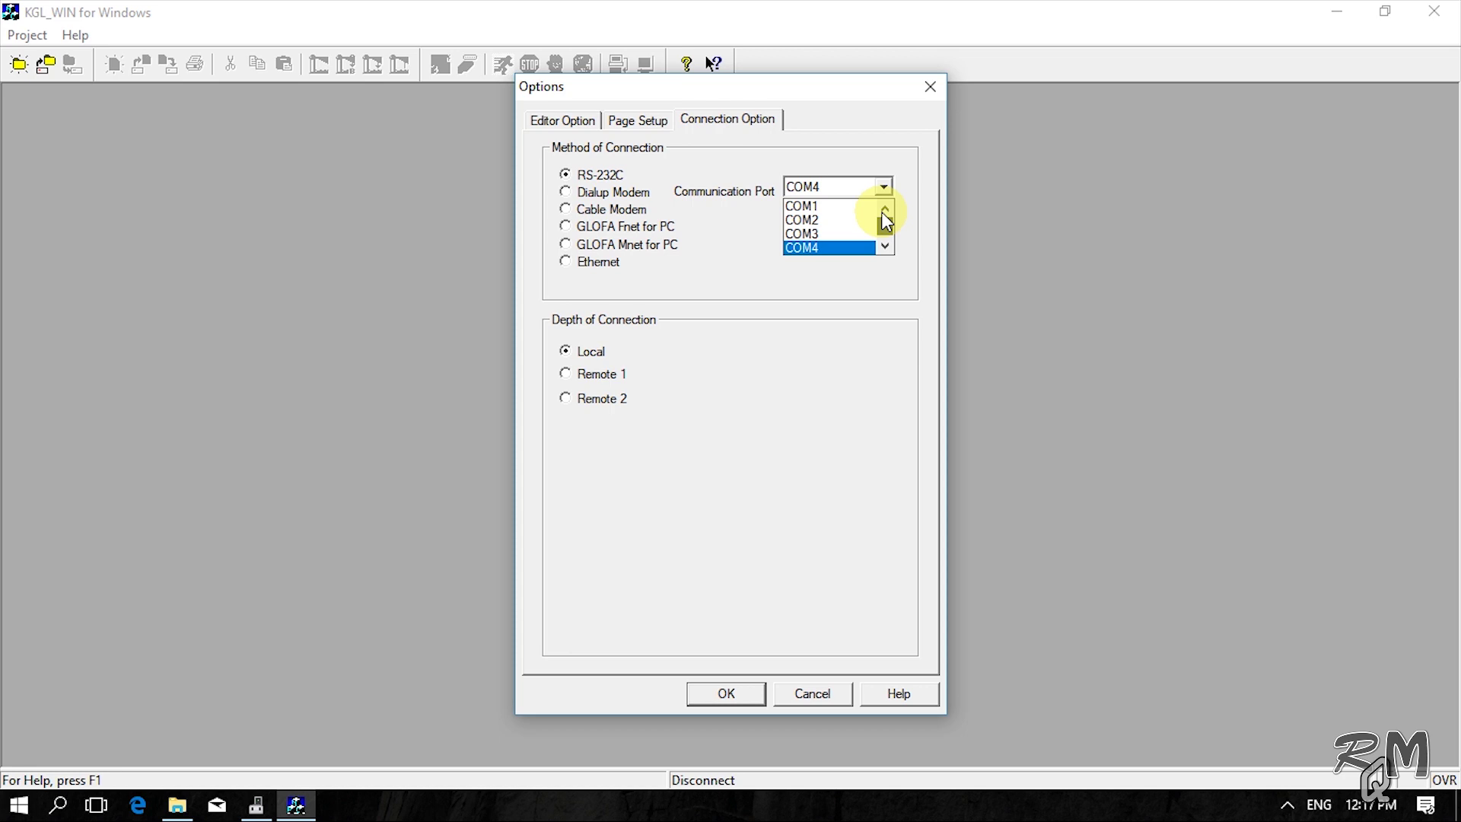
drag(885, 241, 886, 225)
click(840, 207)
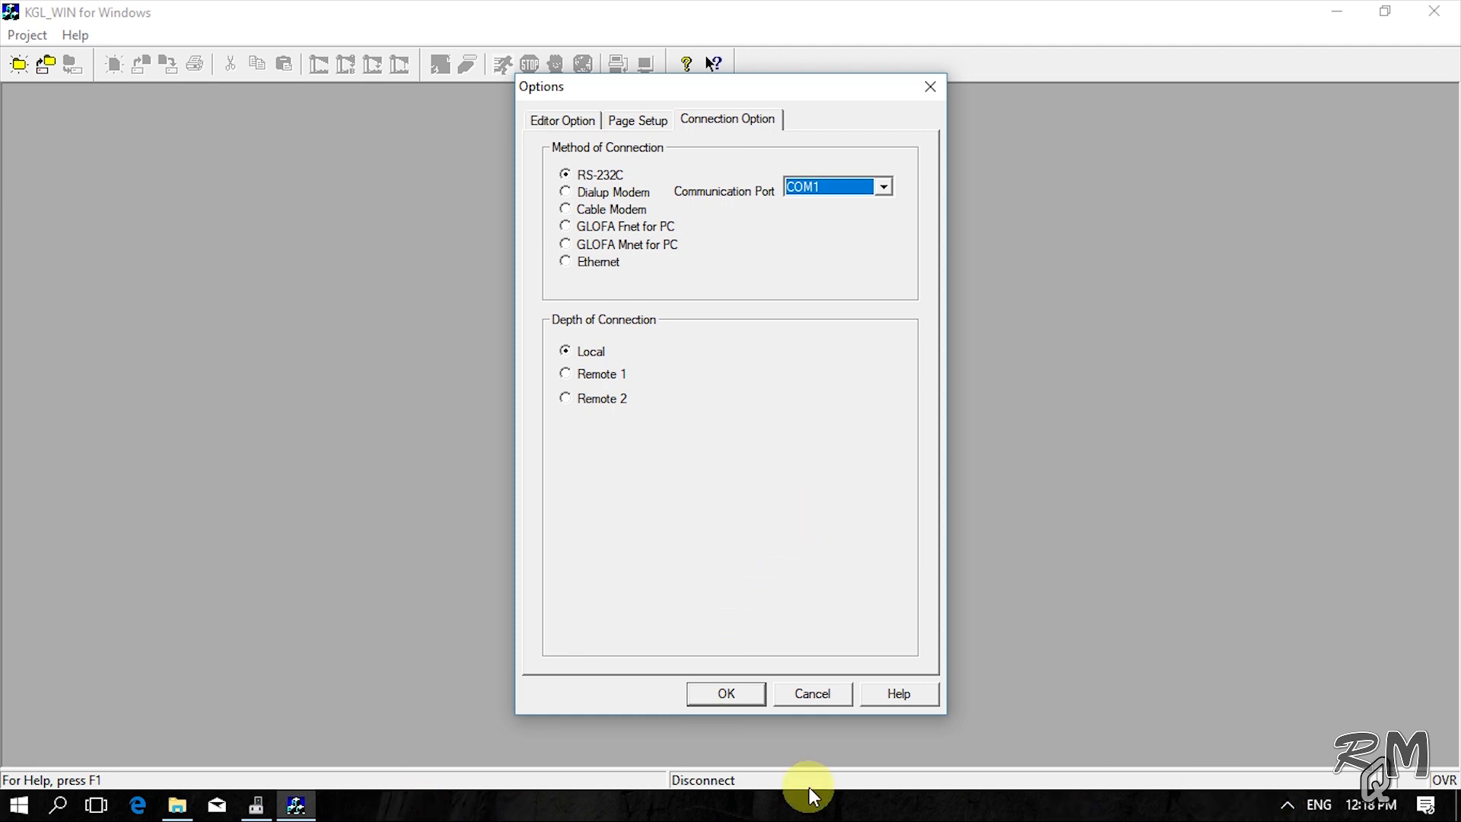
Step: Look up the USB to Serial Cable's COM port in Windows Device Manager, then minimize Device Manager
click(66, 808)
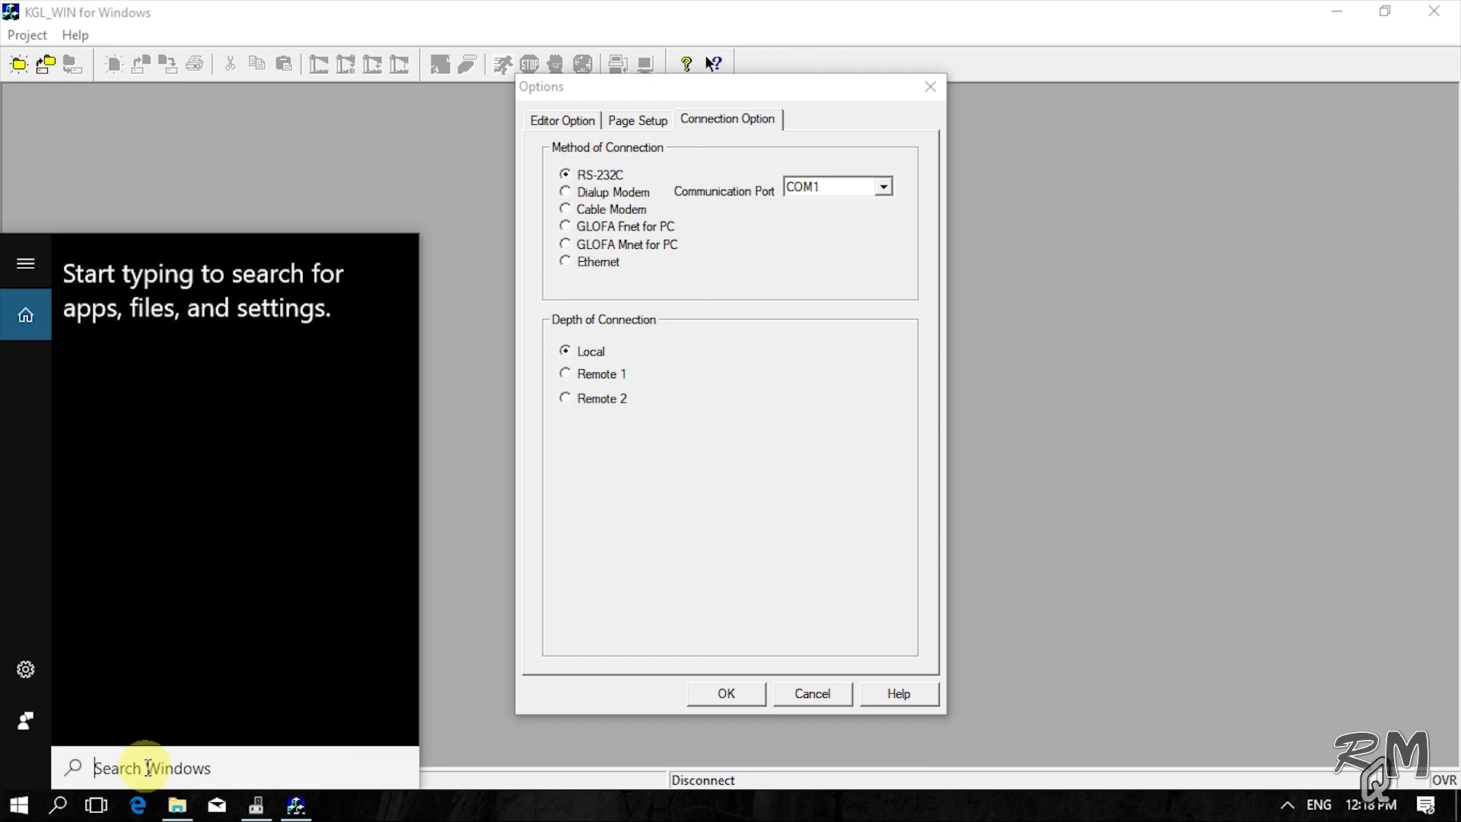
text(Devie)
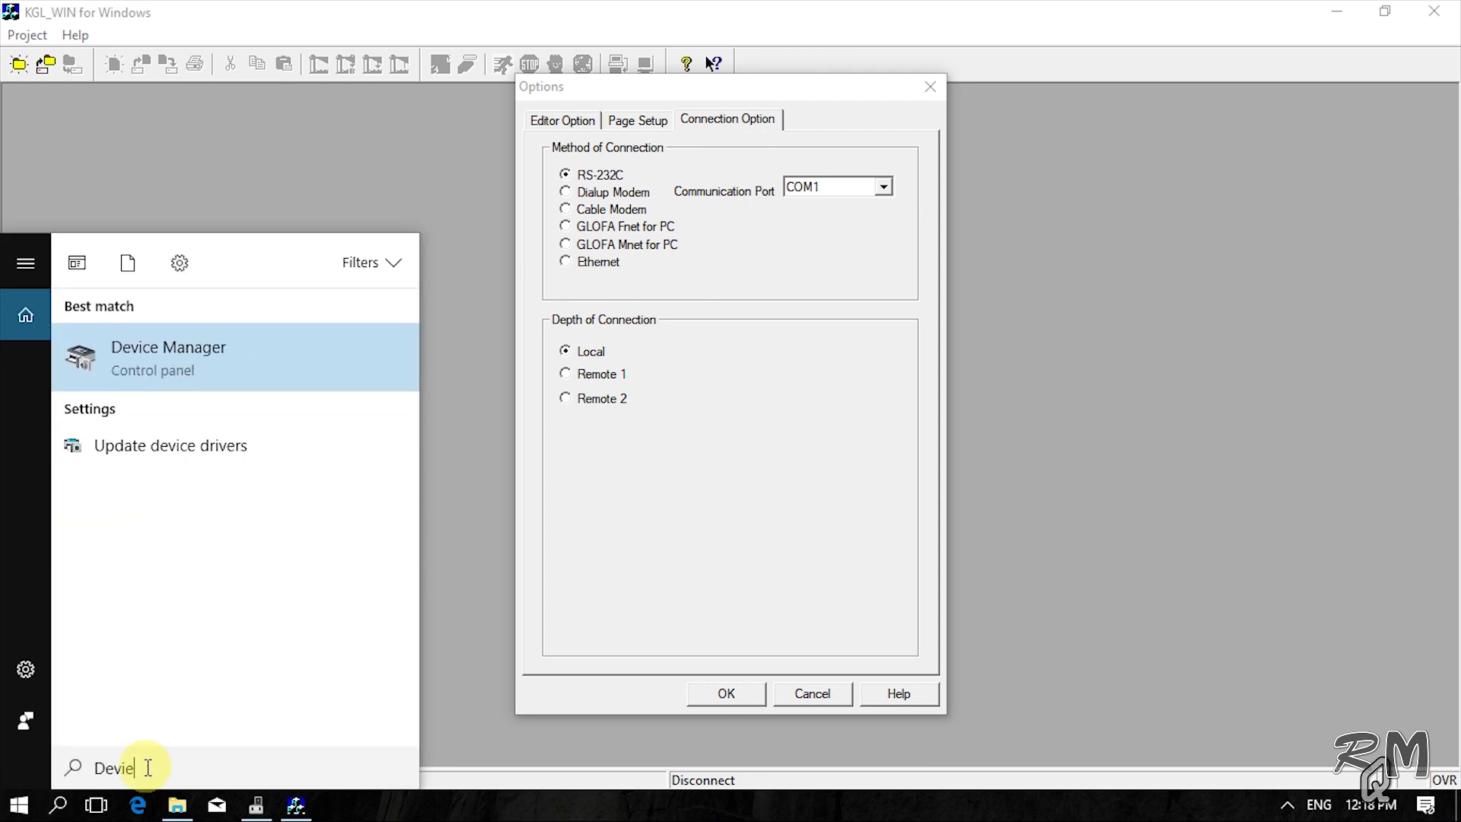
key(BackSpace)
text(ce)
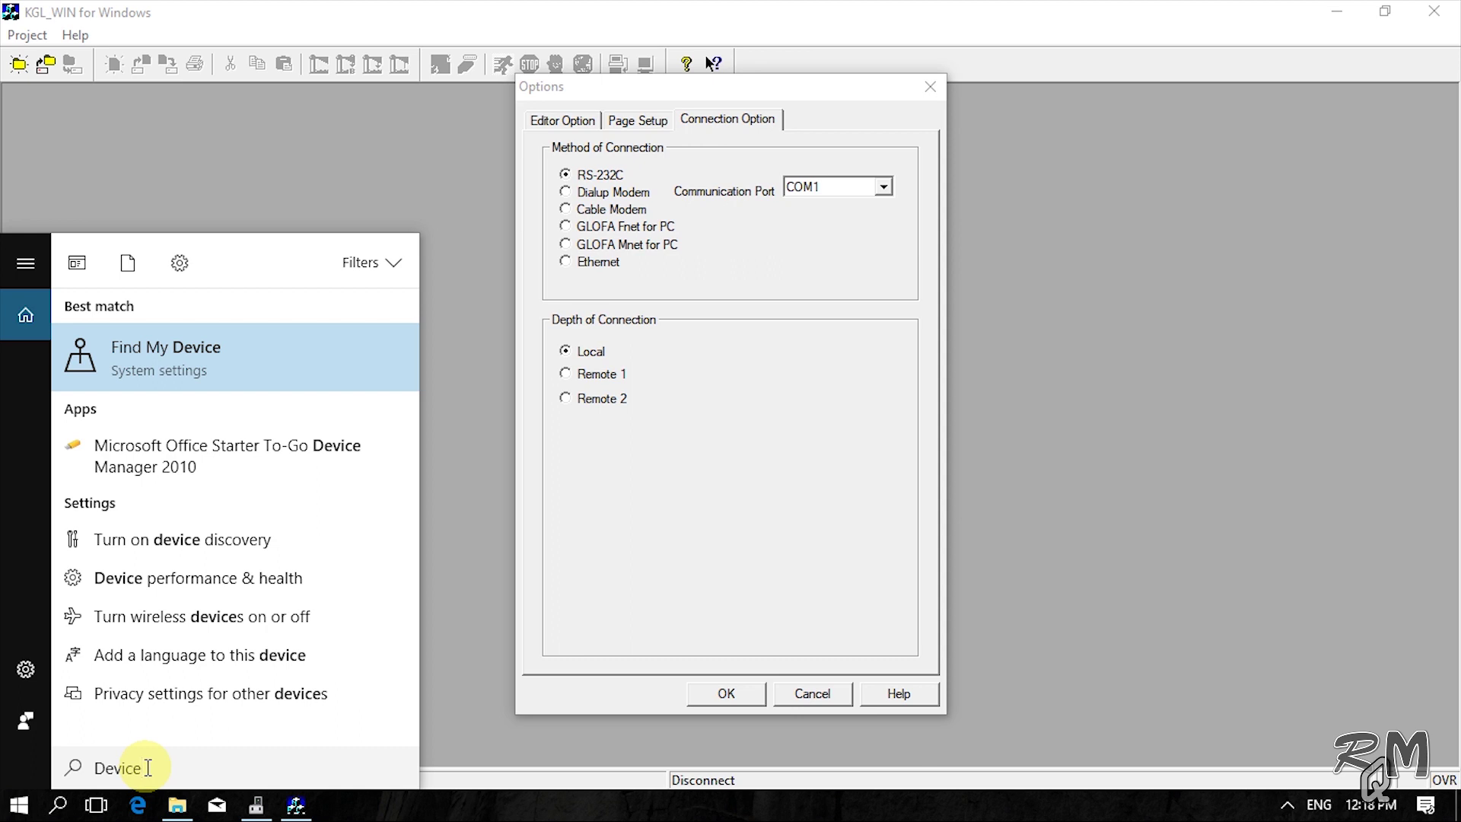
text( man)
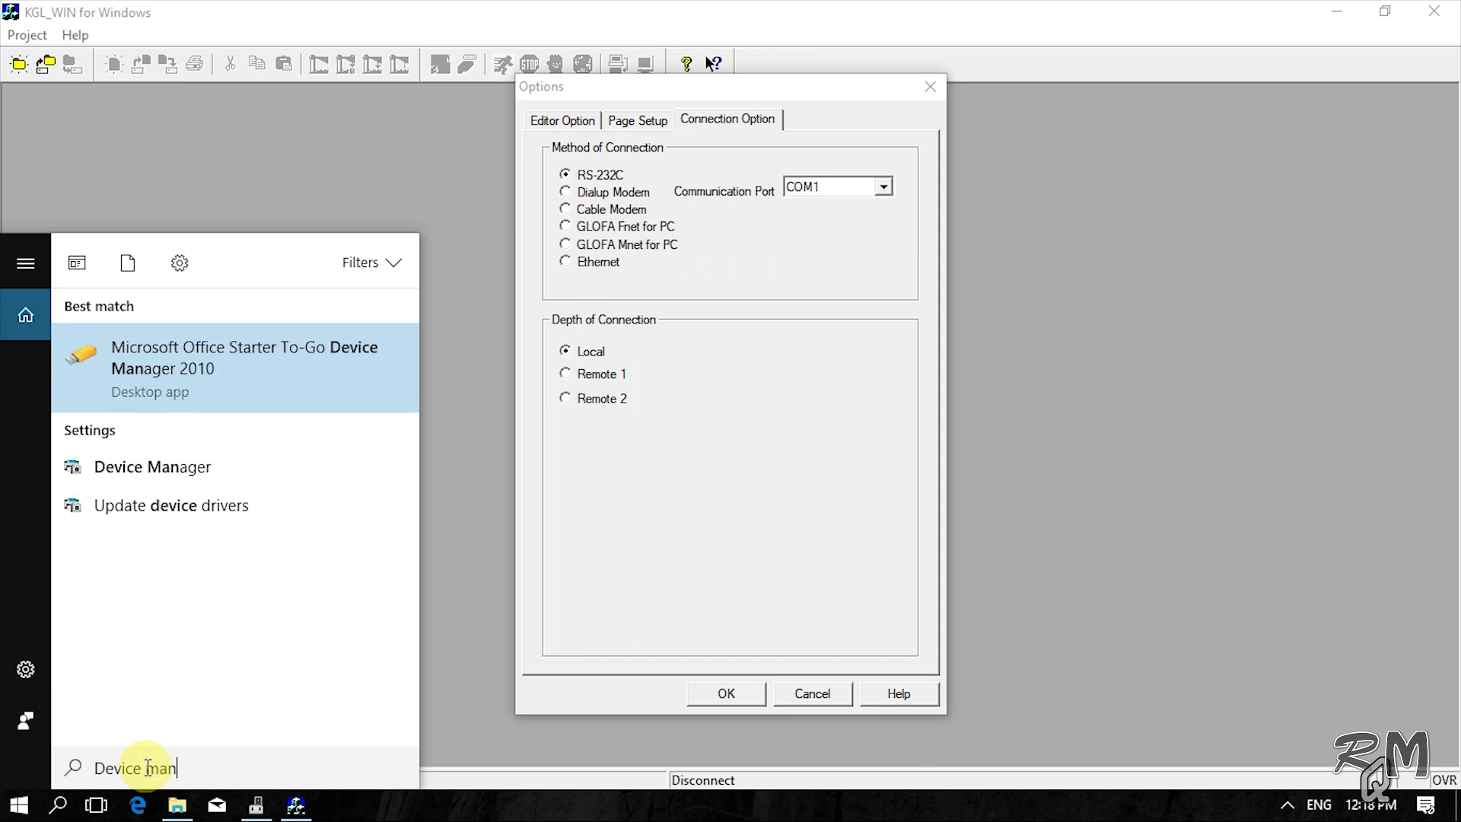
click(182, 468)
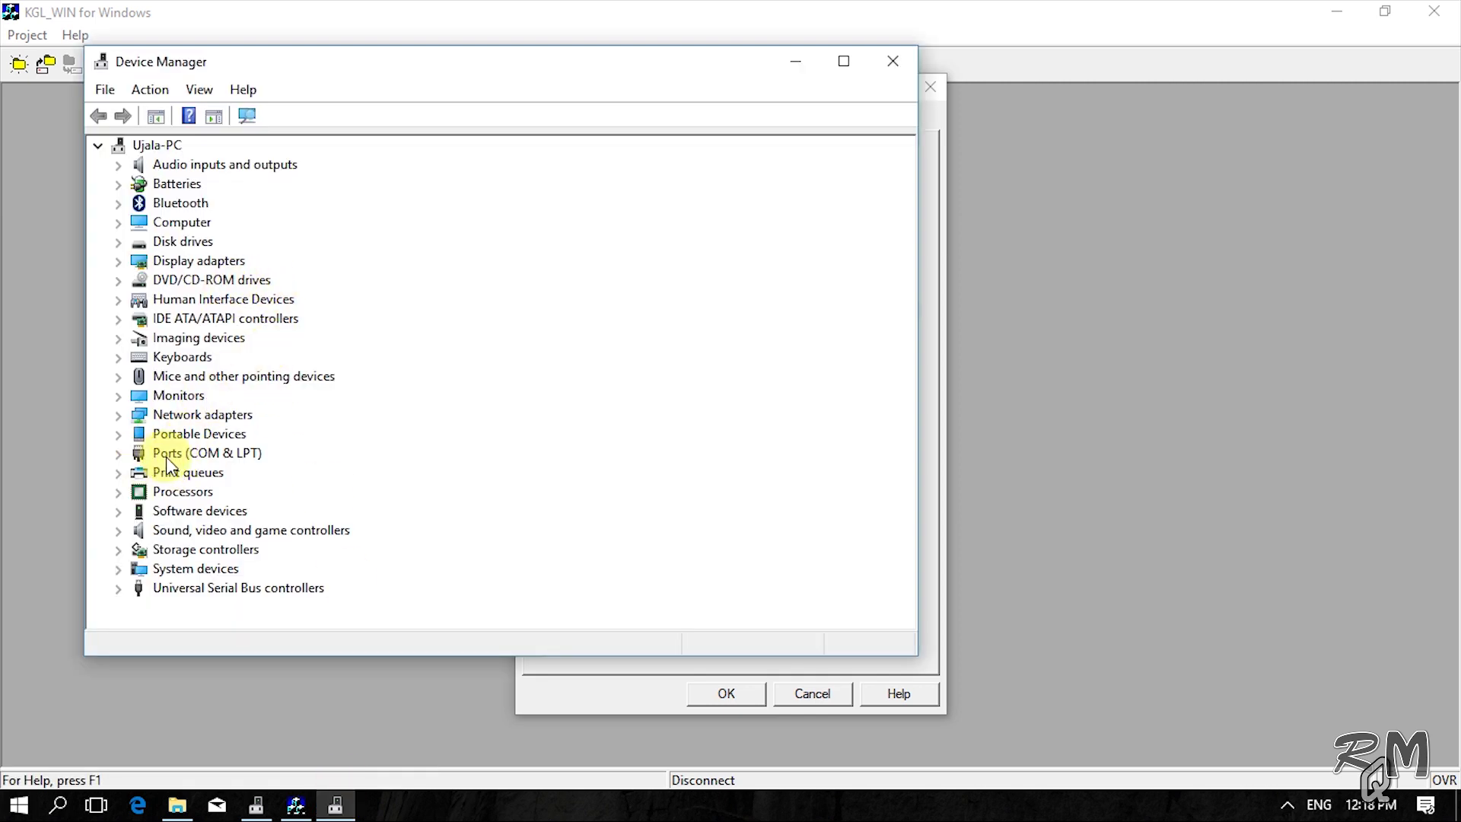
click(118, 452)
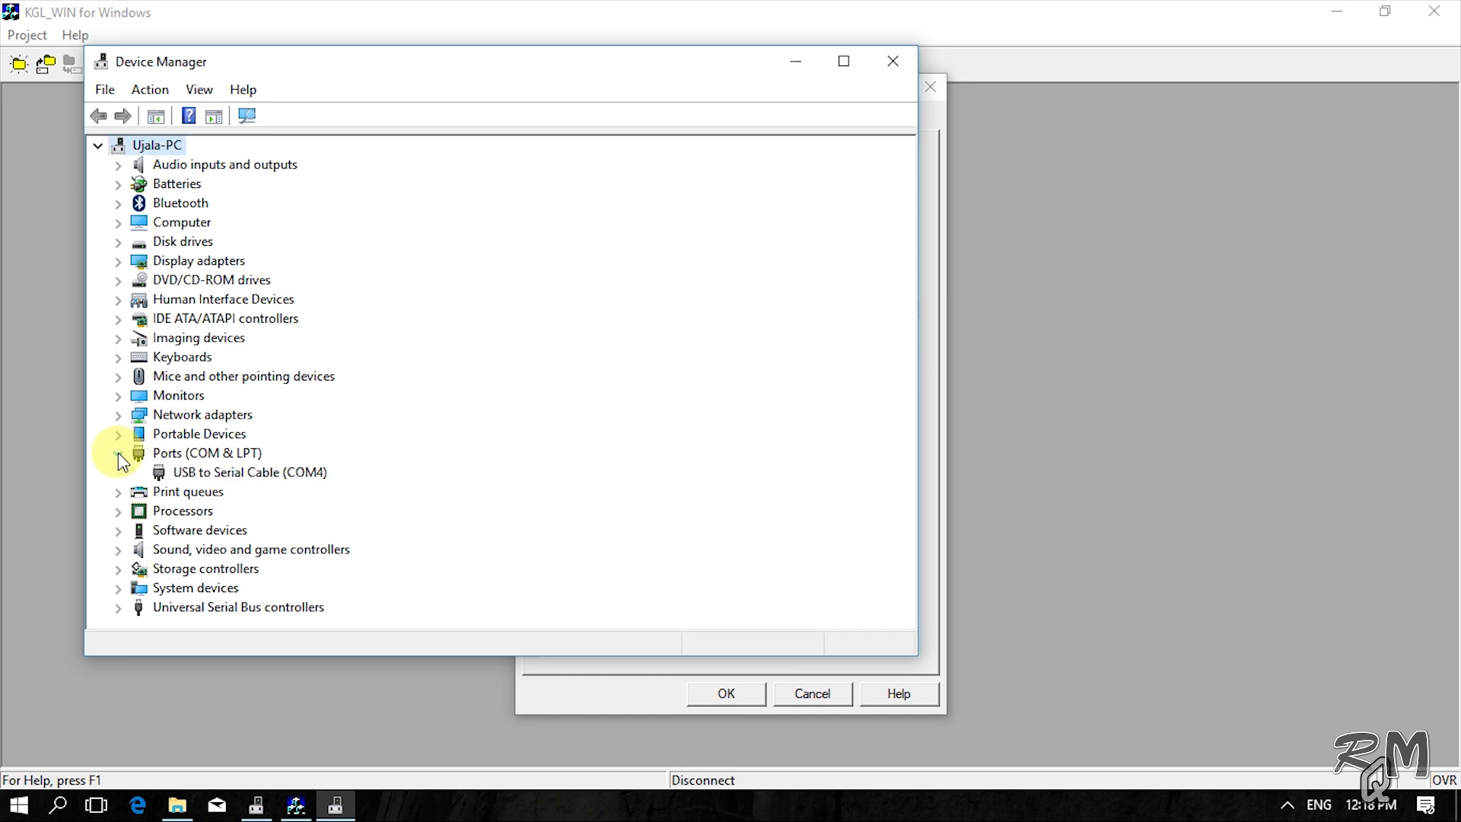
click(313, 476)
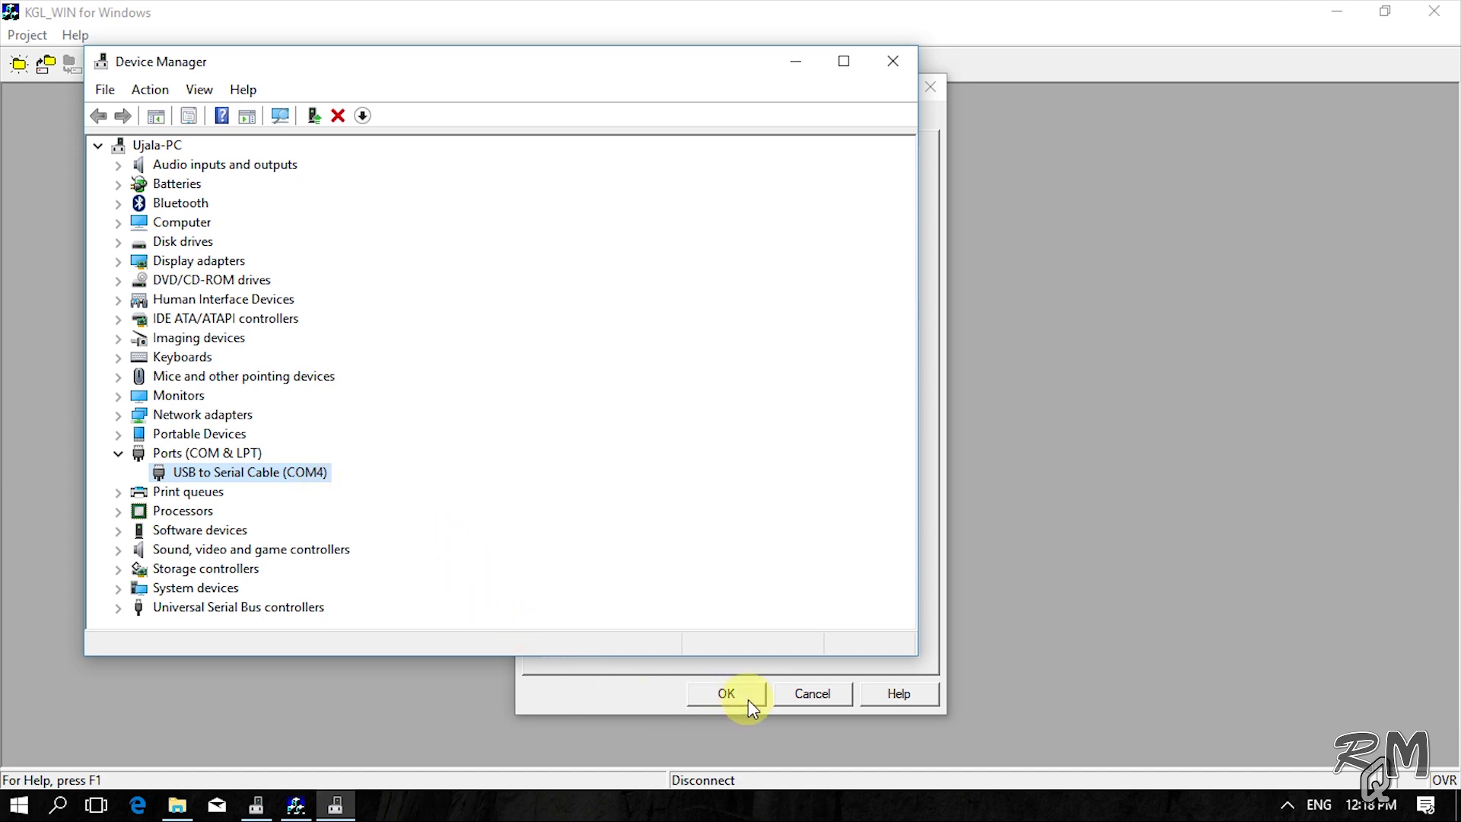
click(796, 69)
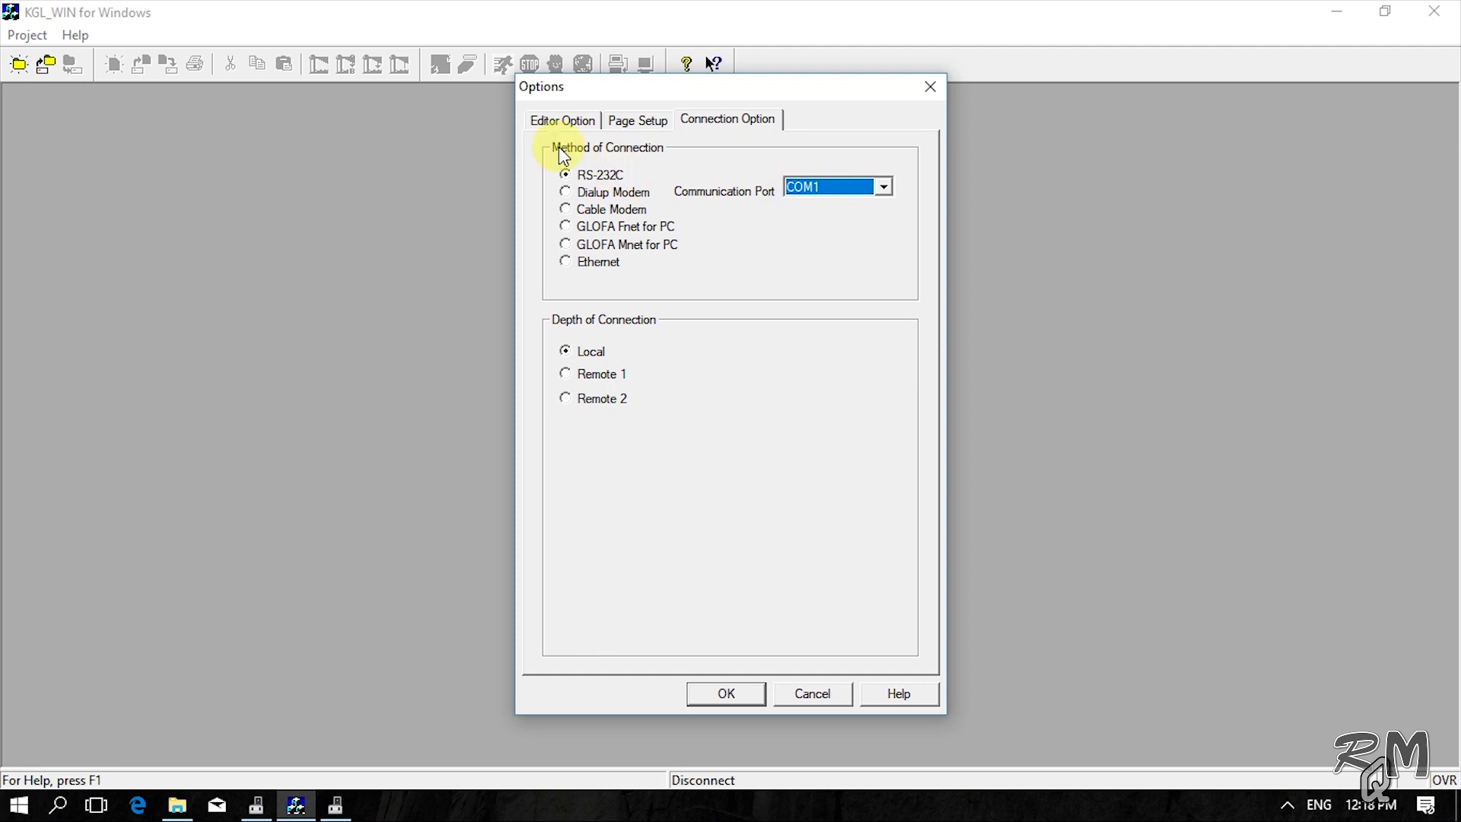
Step: Set the communication port to COM4 for the local RS-232C connection and apply the options
click(883, 187)
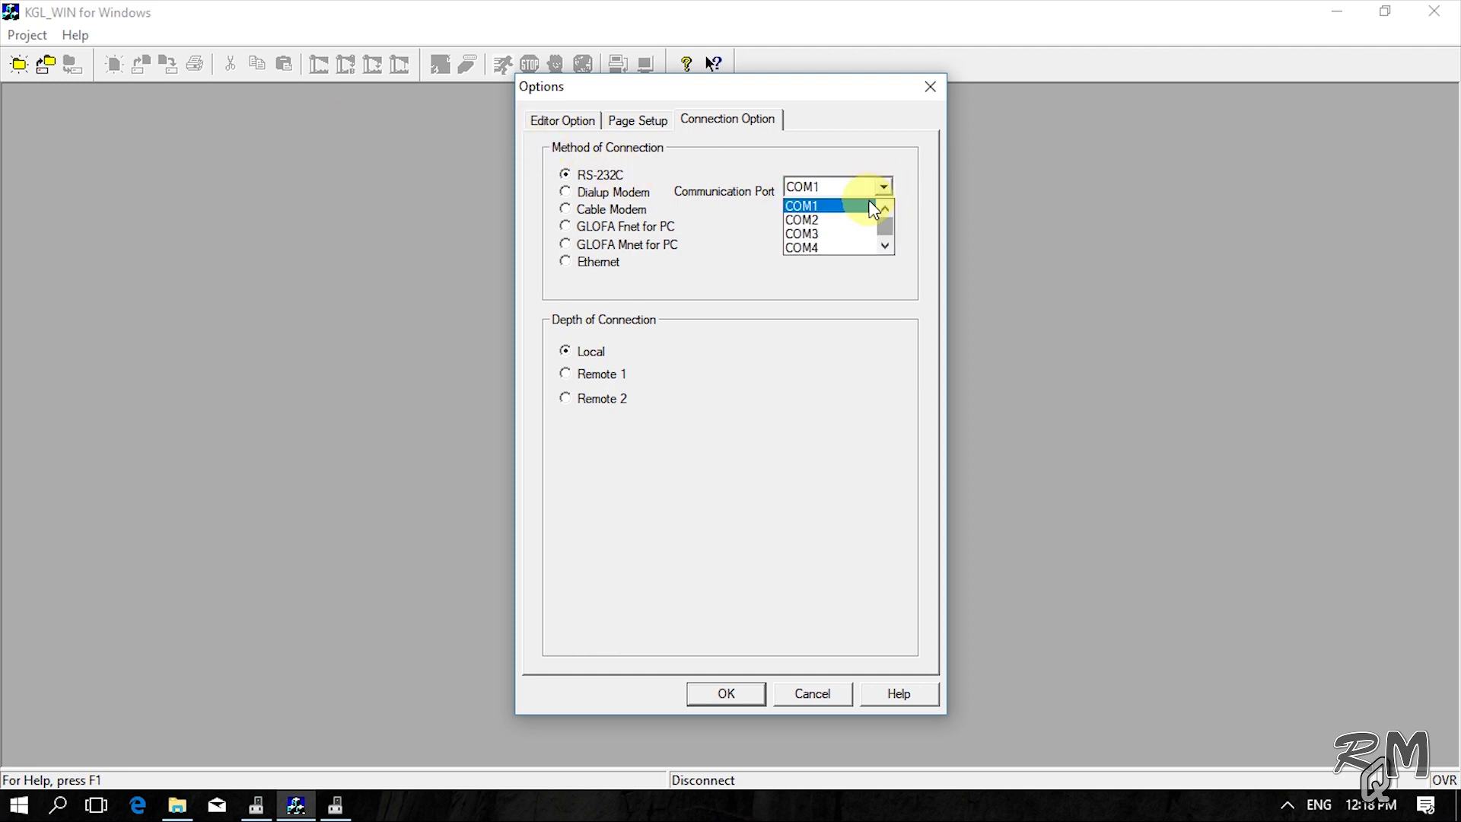
click(820, 247)
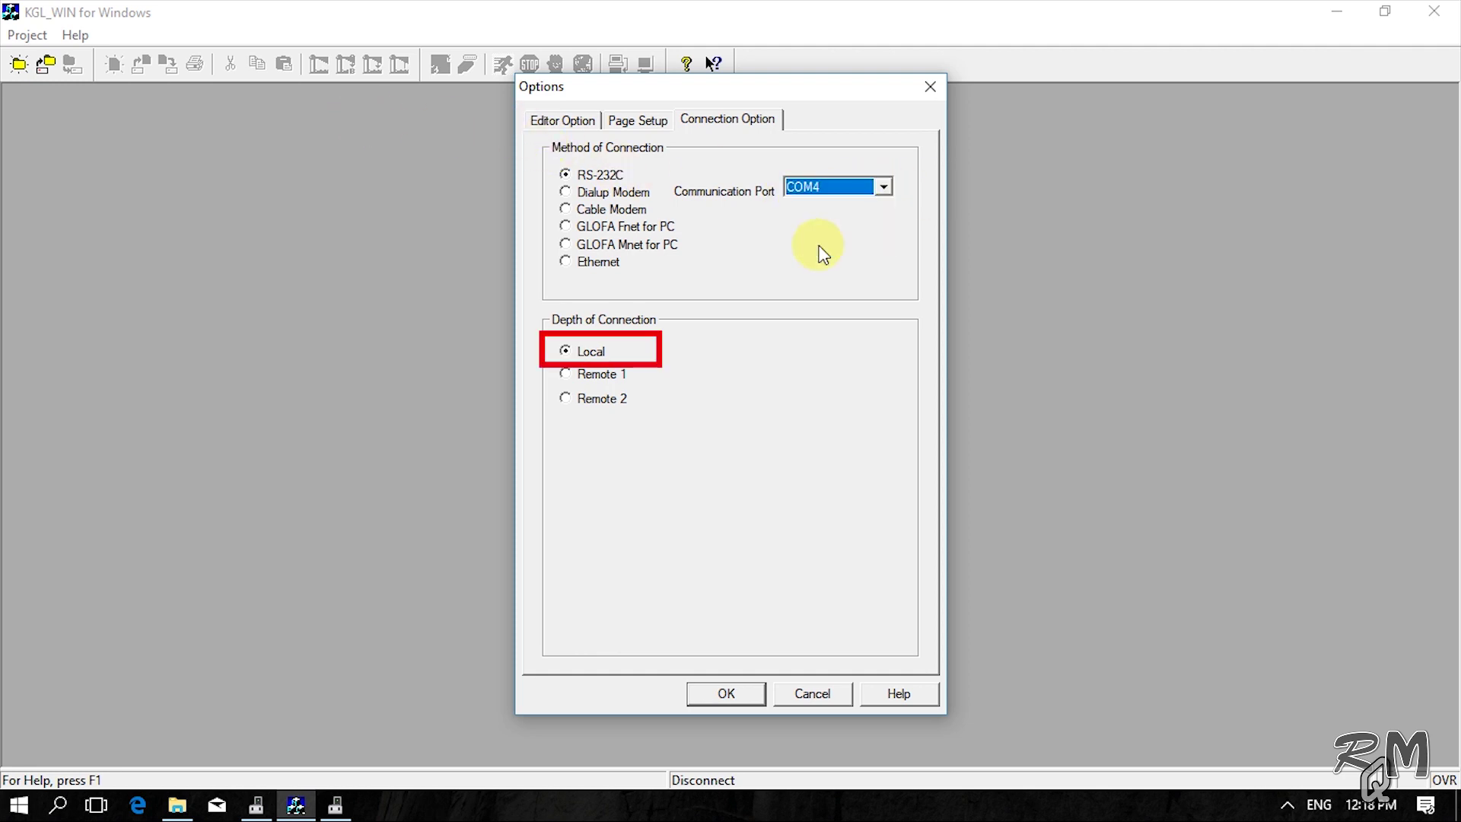
click(725, 694)
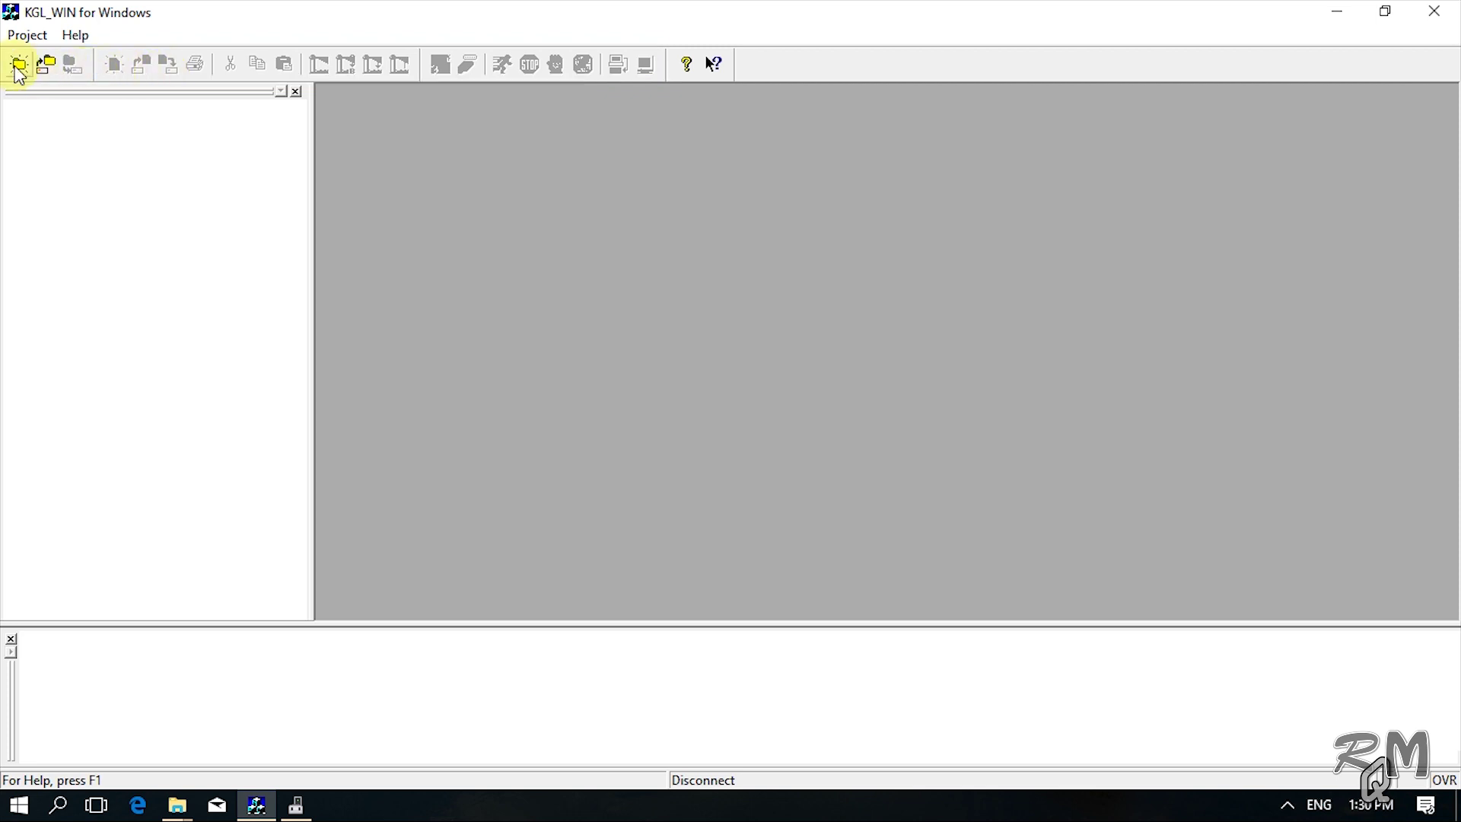
Step: Start a new blank project and choose 120S as its MK_S PLC type
click(23, 35)
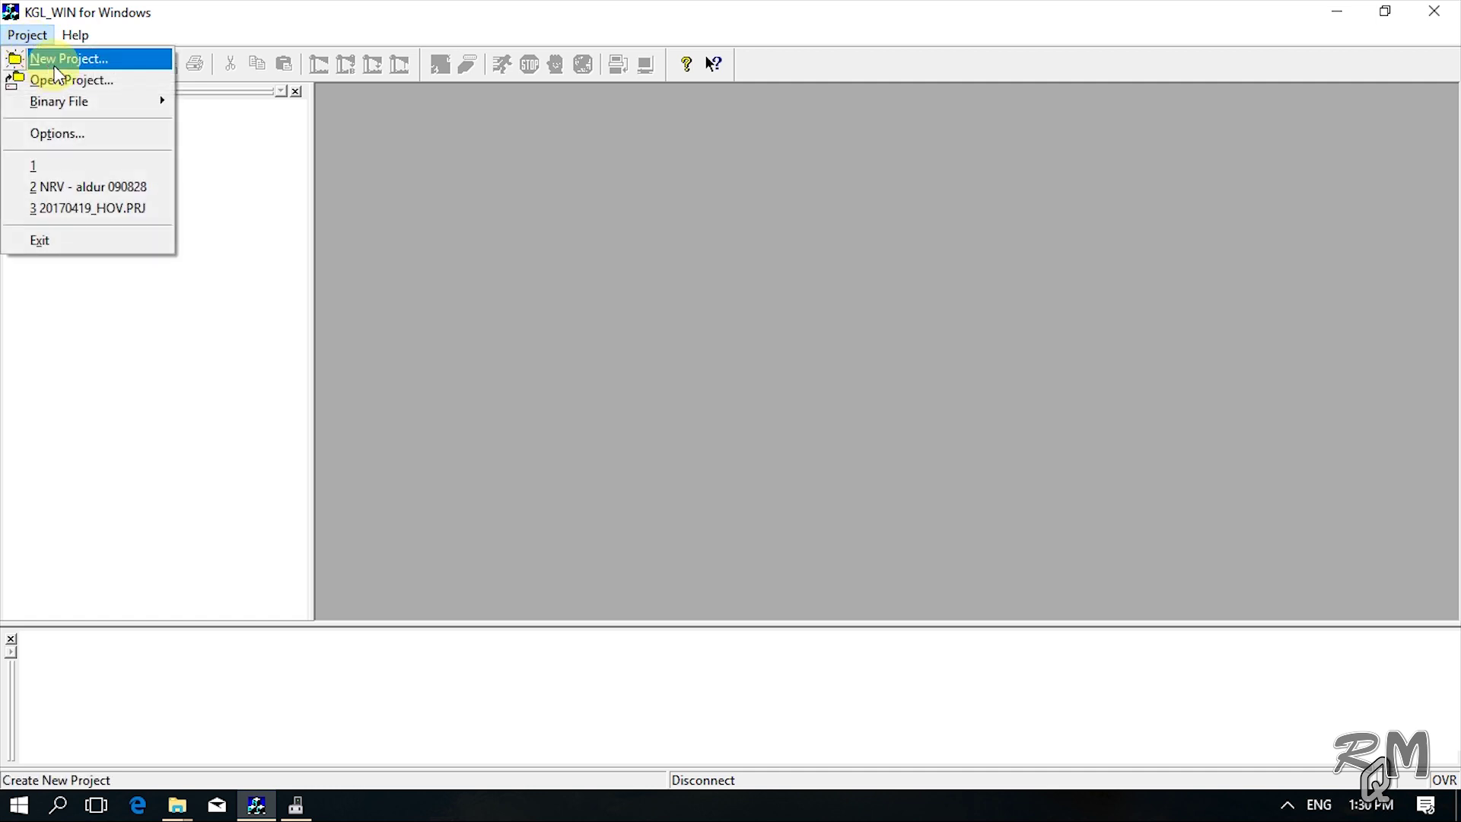
click(54, 61)
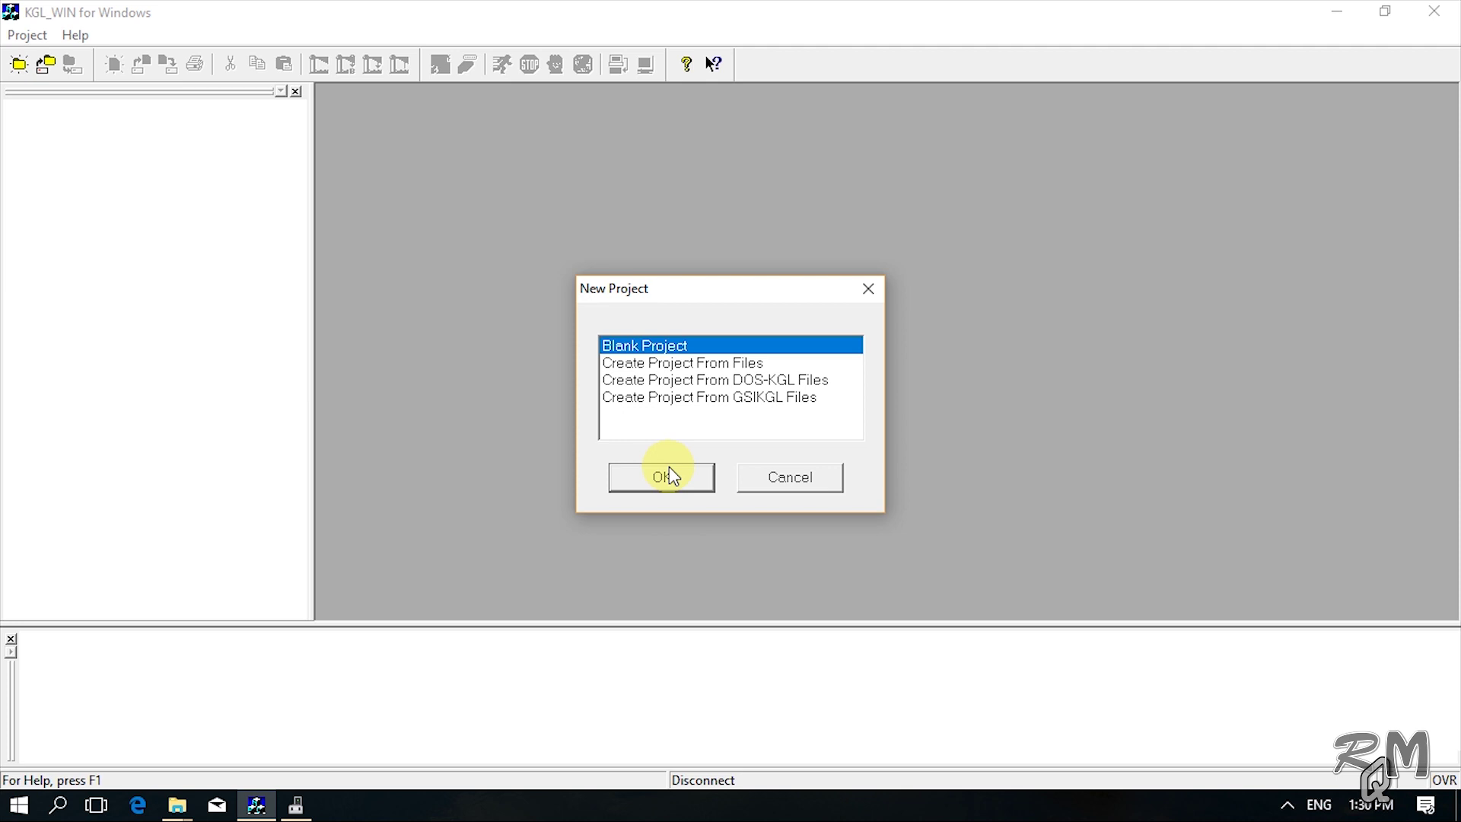
click(687, 363)
click(683, 343)
click(665, 481)
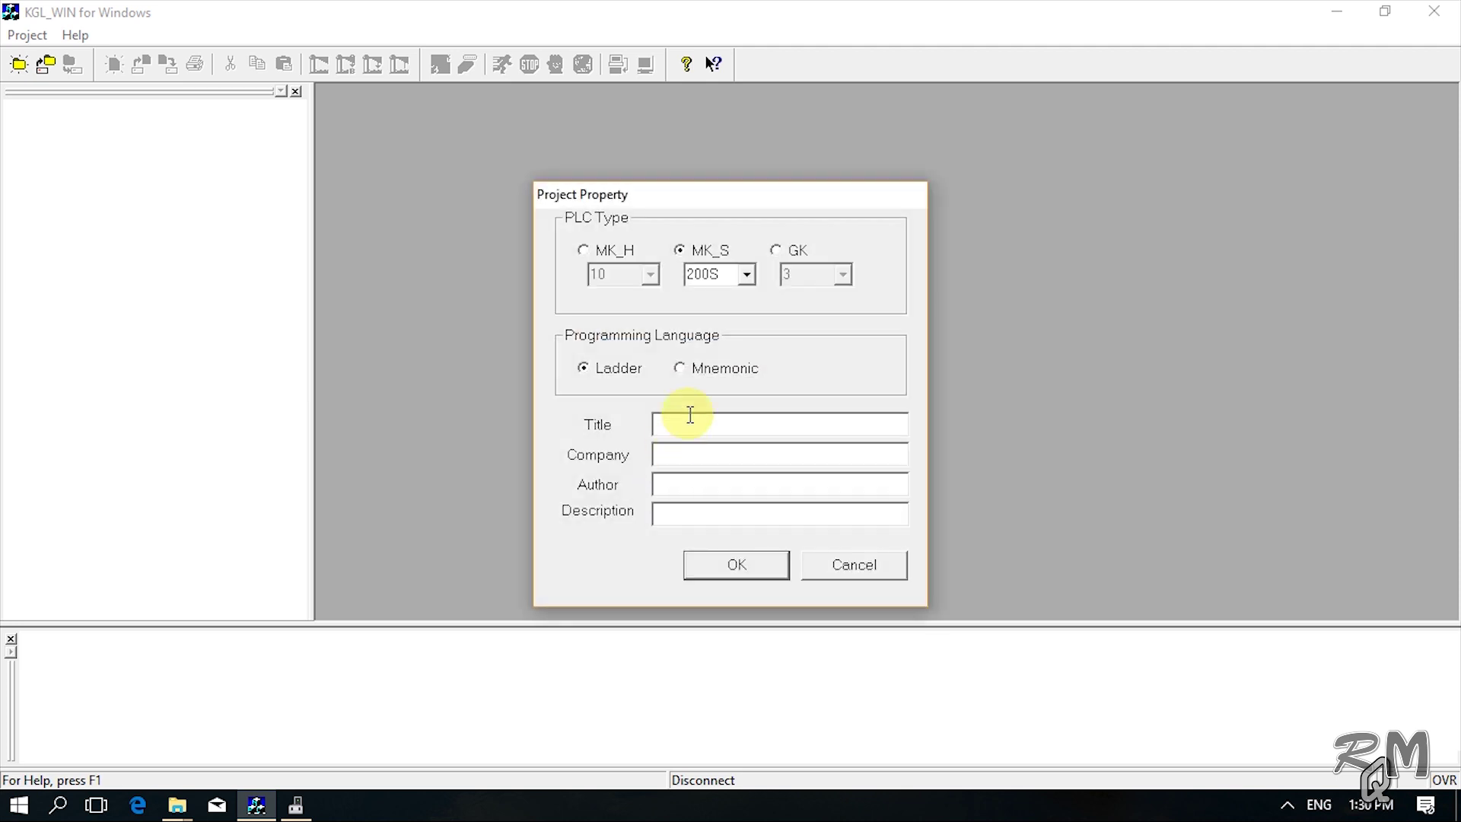
click(747, 275)
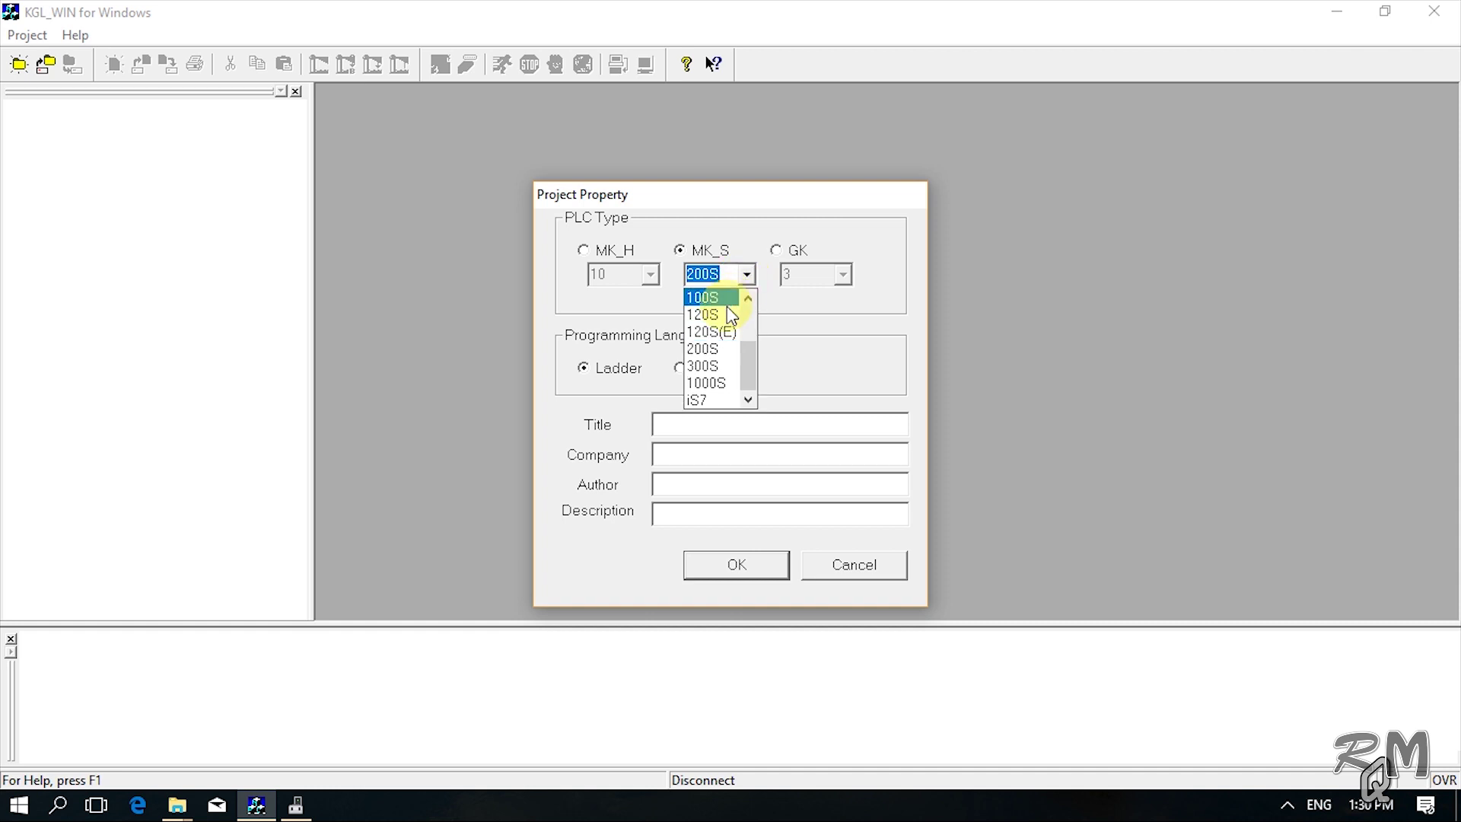
click(720, 314)
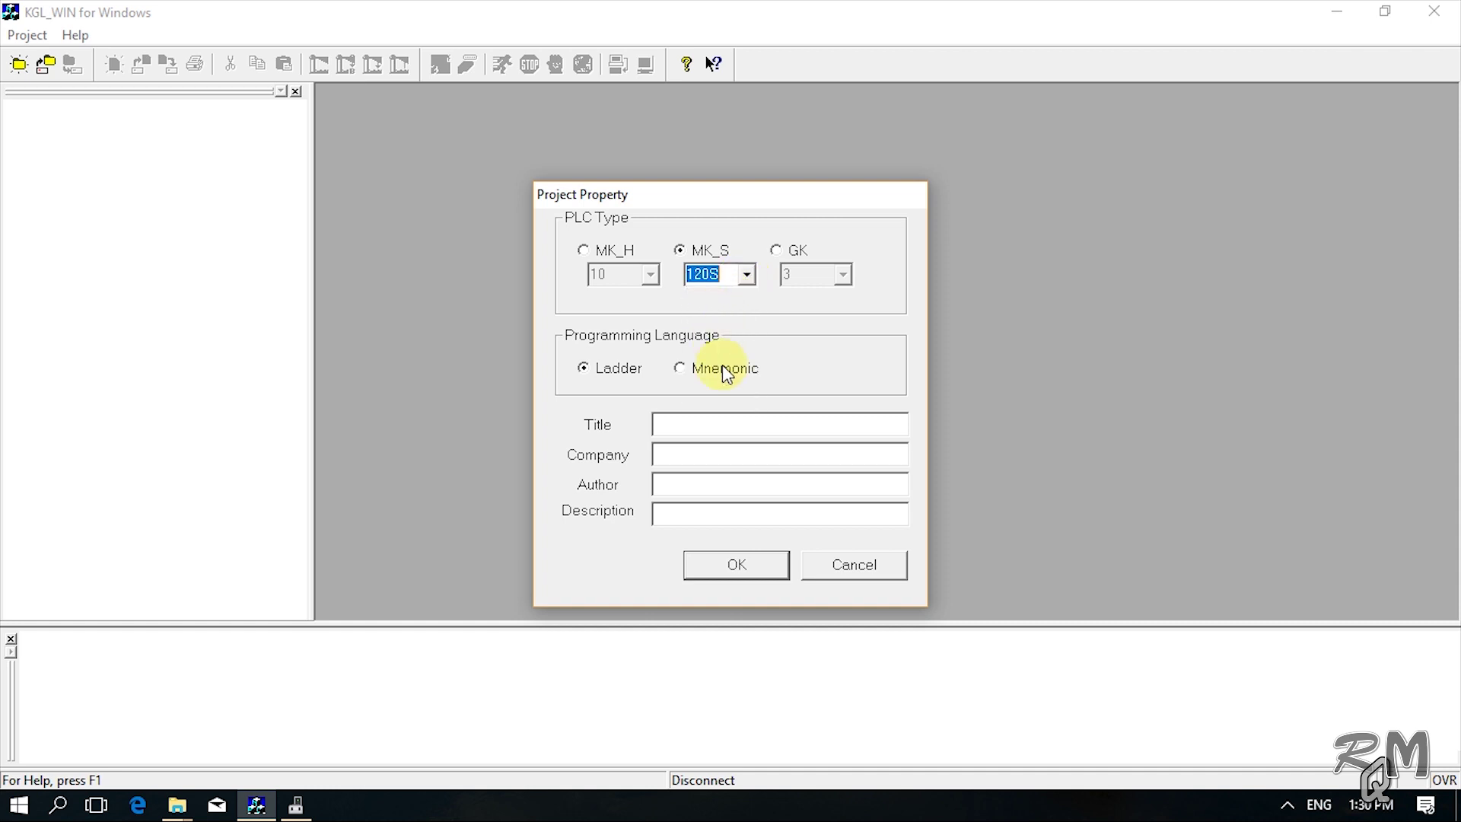
Step: Fill in the project's title as HOV, company as Company, author as author and description as description, and create the project
click(701, 427)
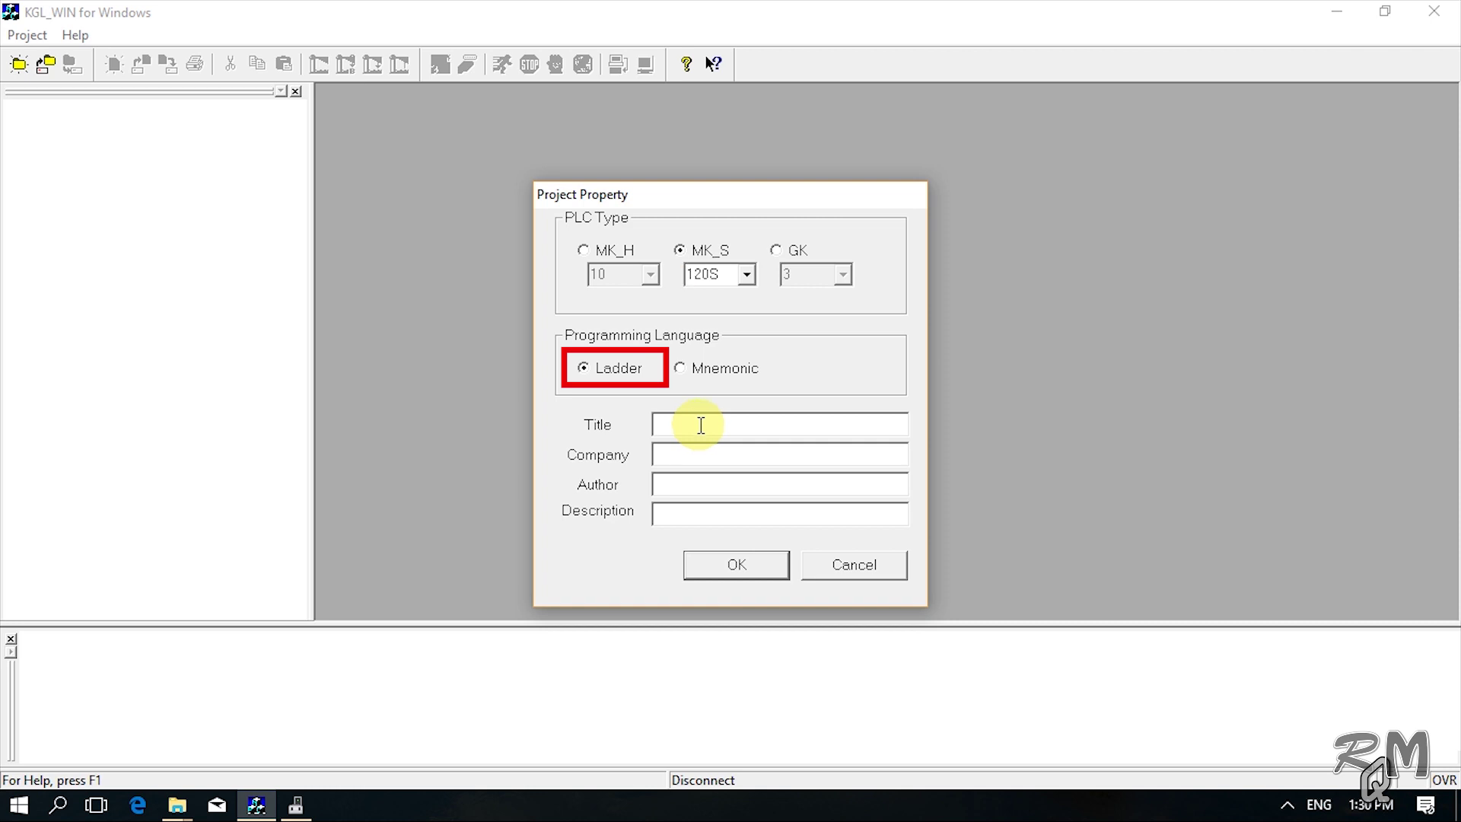
text(HOV)
key(Tab)
text(Comp)
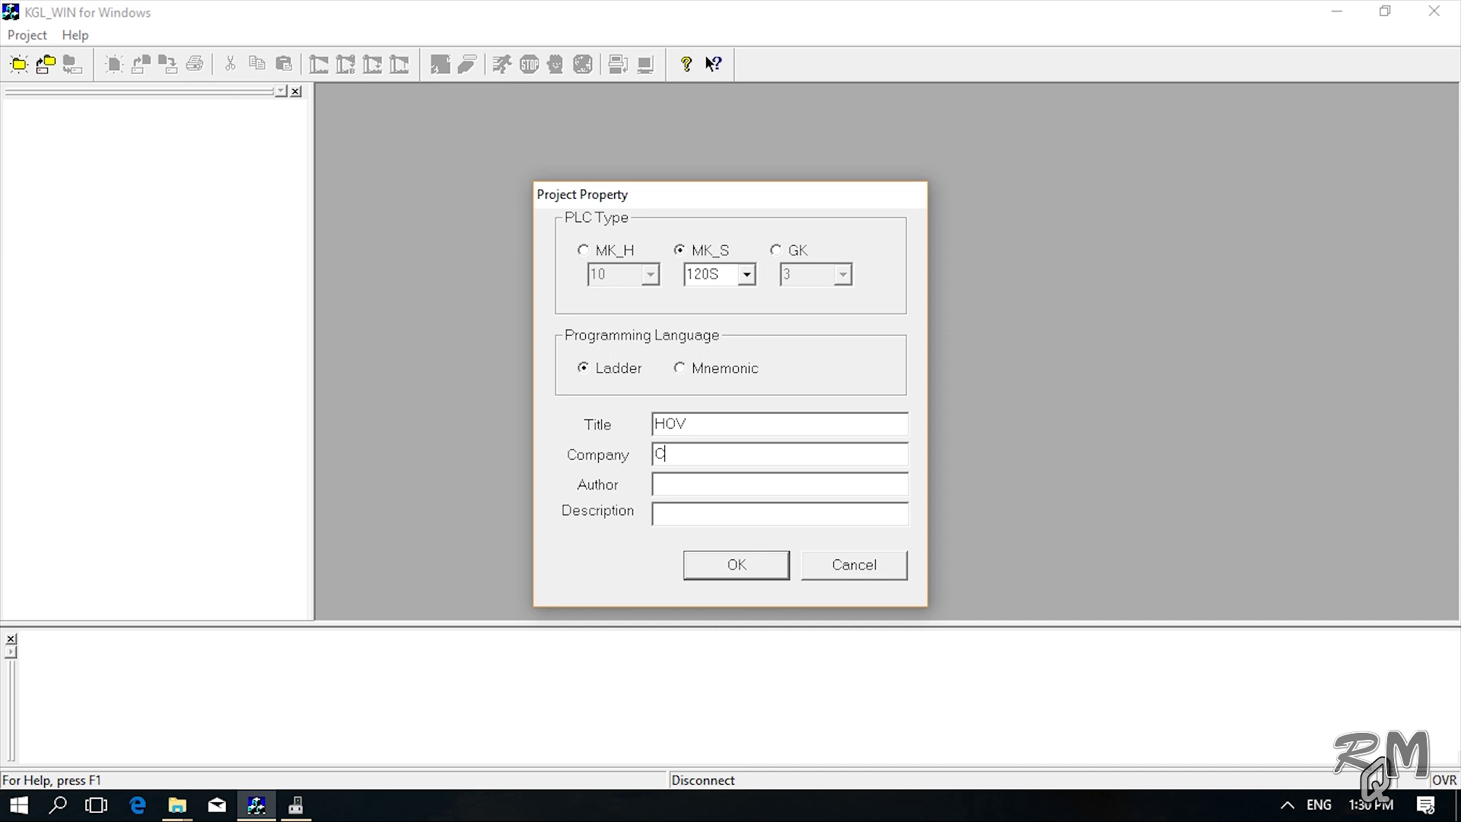
key(BackSpace)
text(pany)
key(Tab)
text(author)
key(Tab)
text(description)
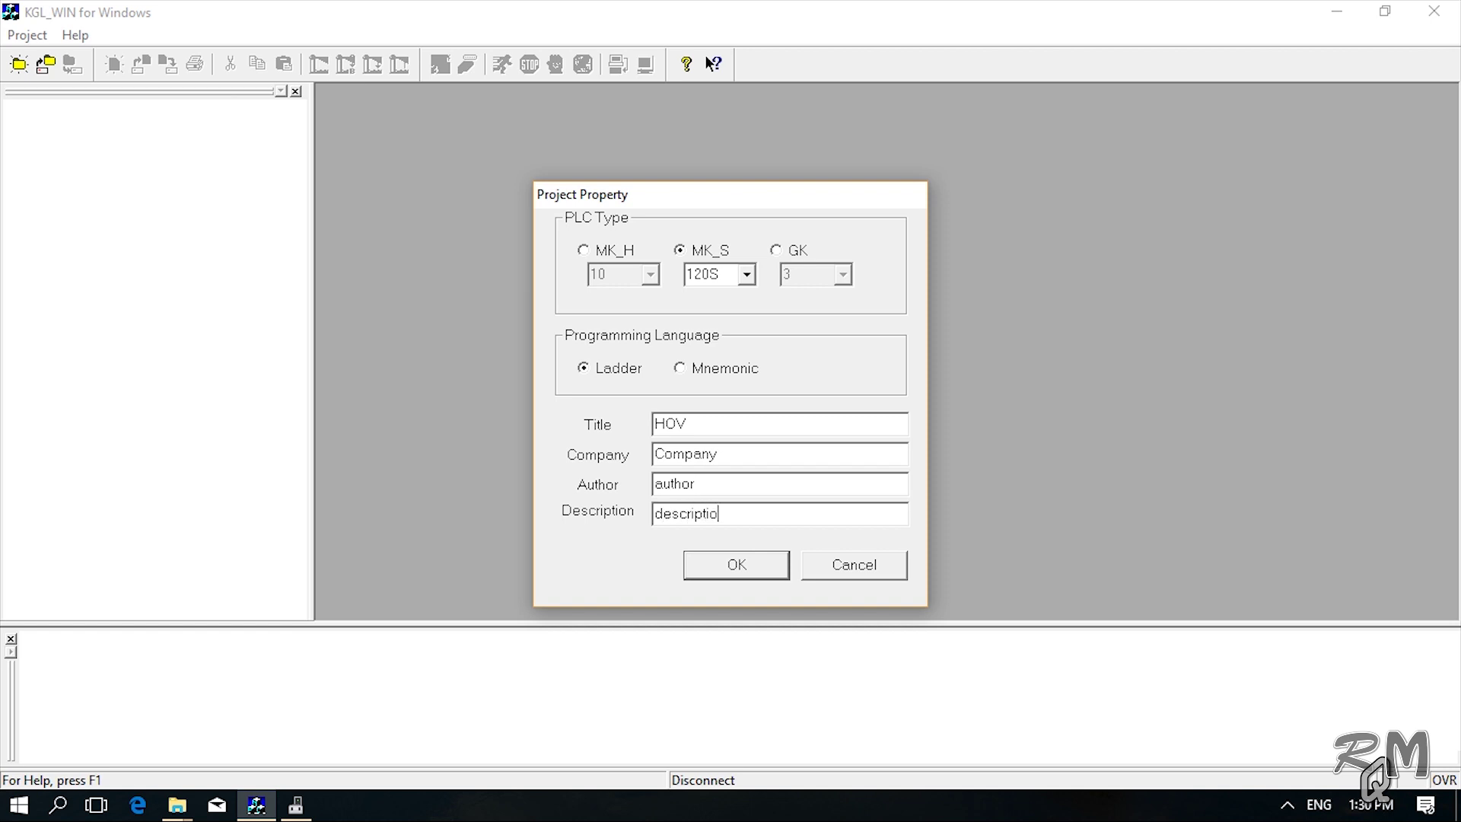
click(727, 564)
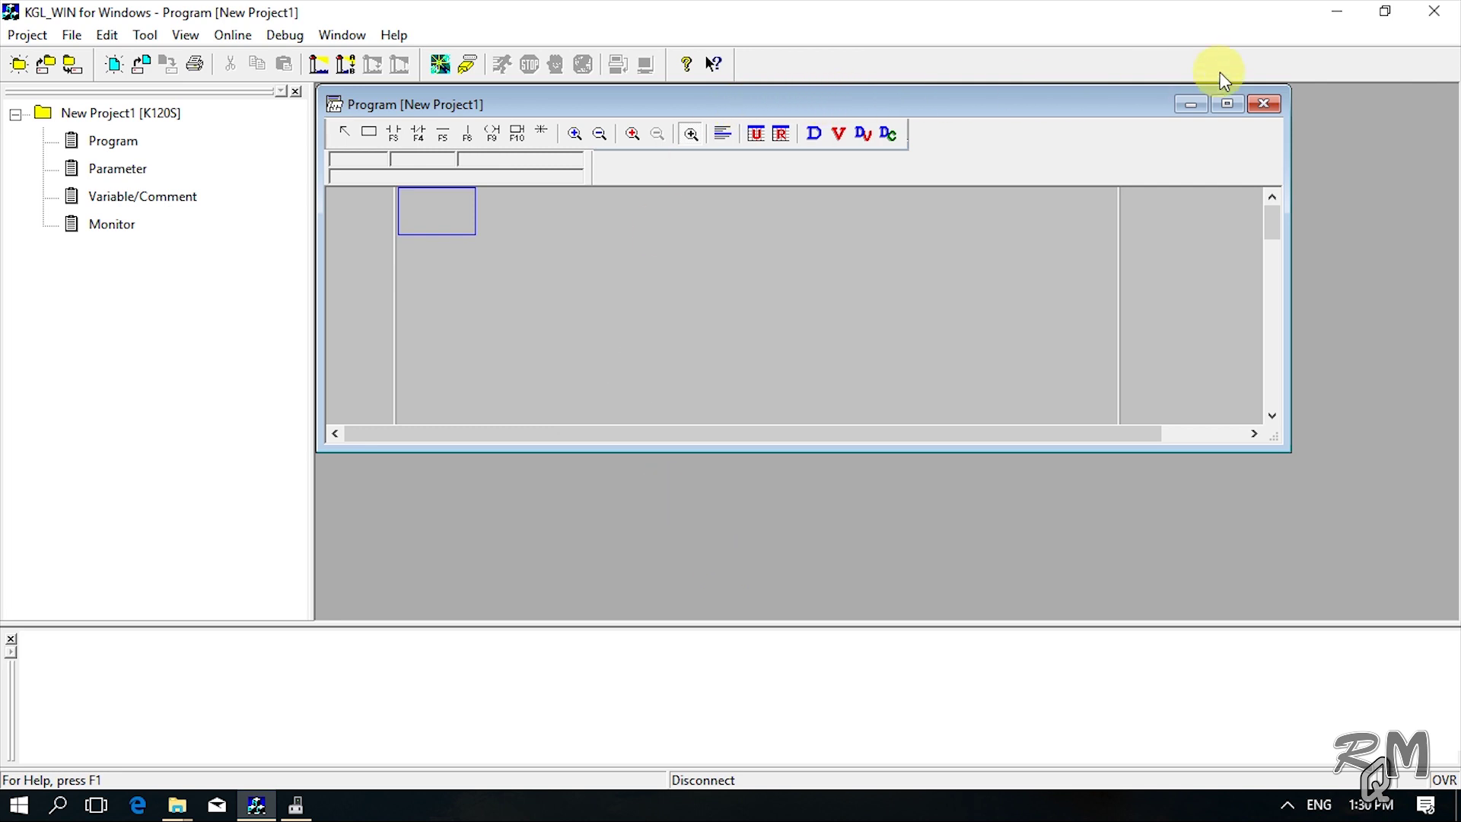
Step: Maximize the ladder program window and connect the project to the PLC
click(1227, 103)
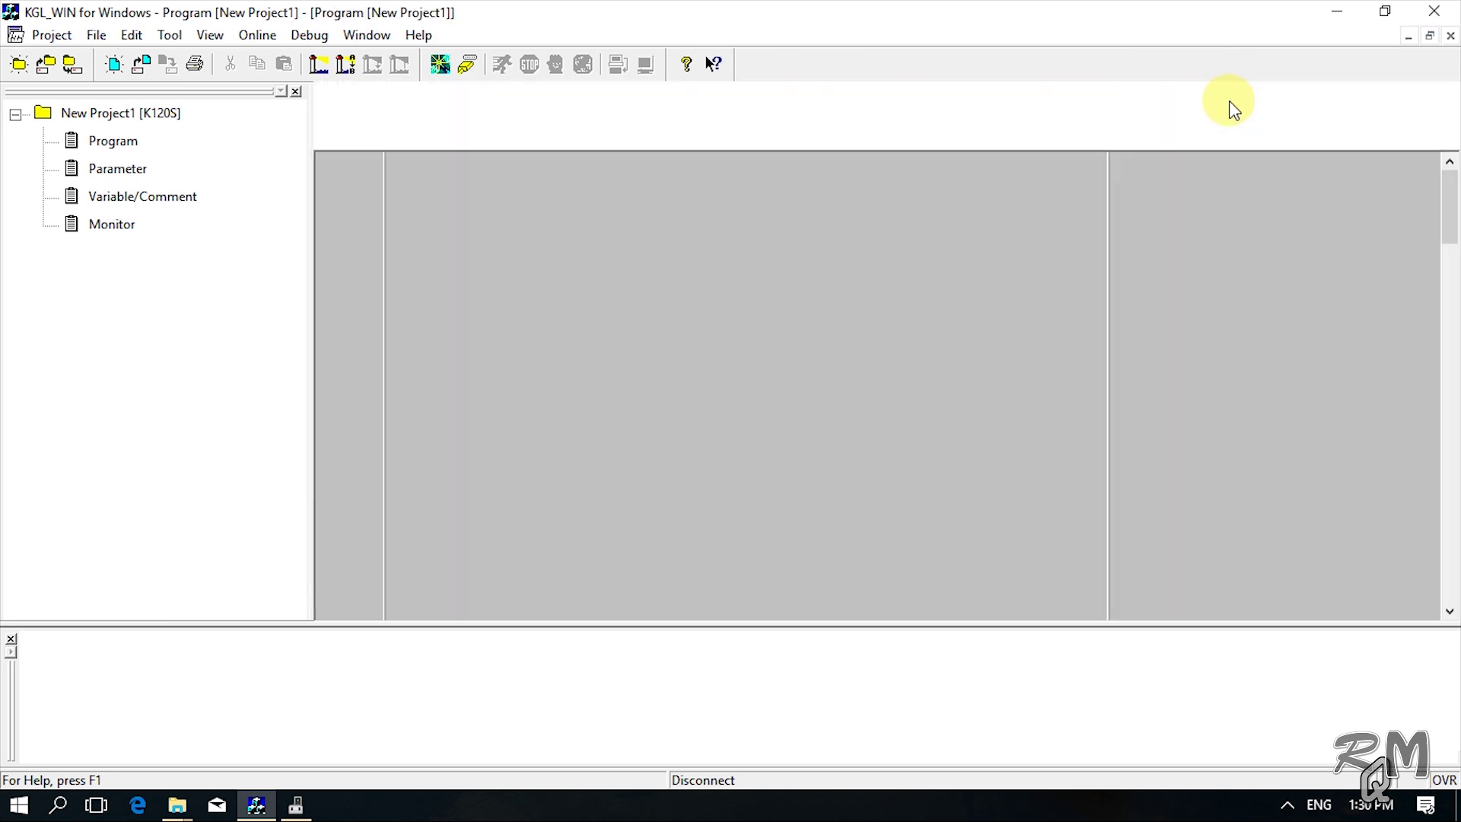
click(112, 140)
click(111, 224)
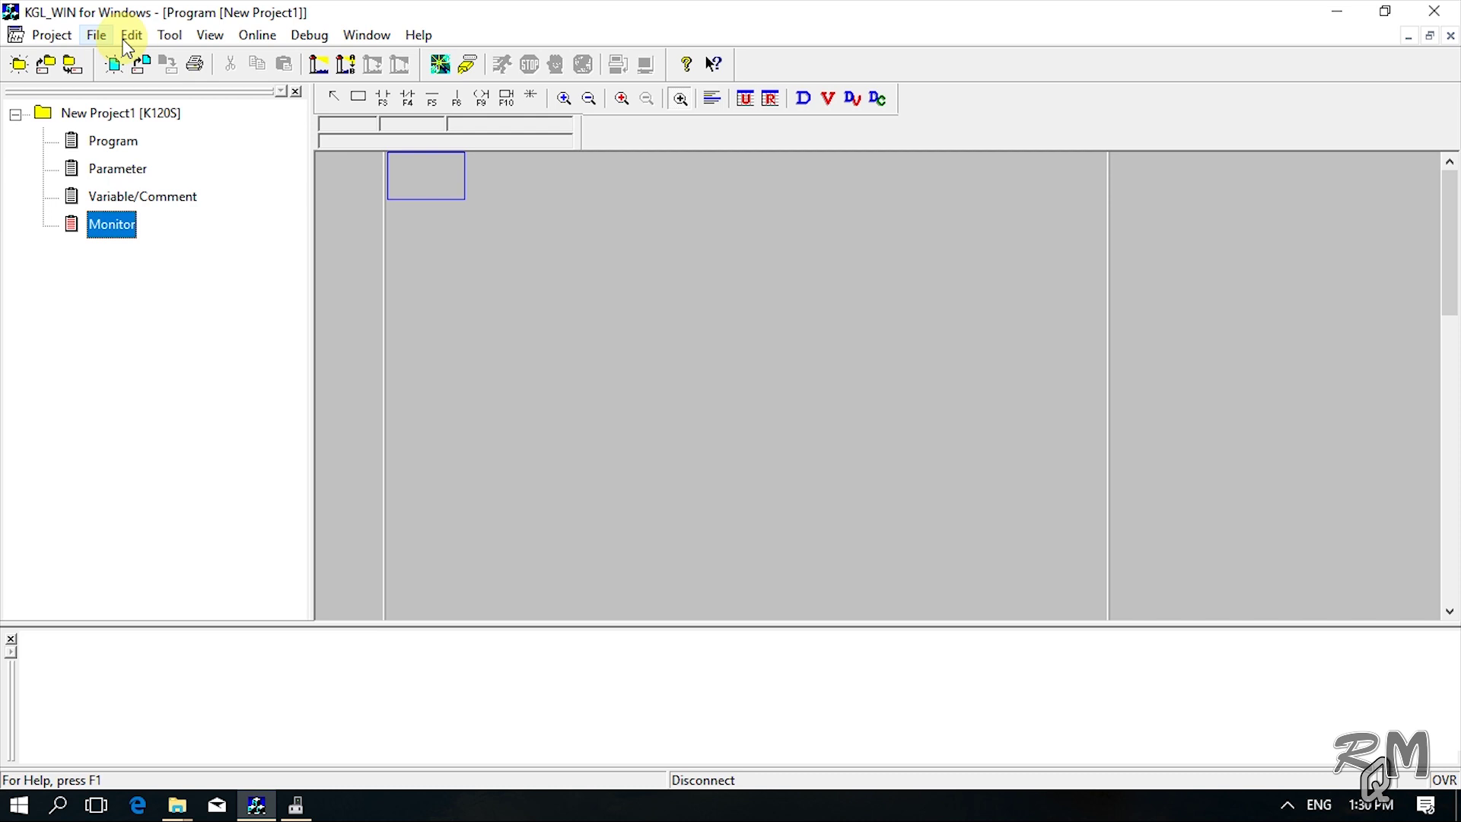
click(472, 71)
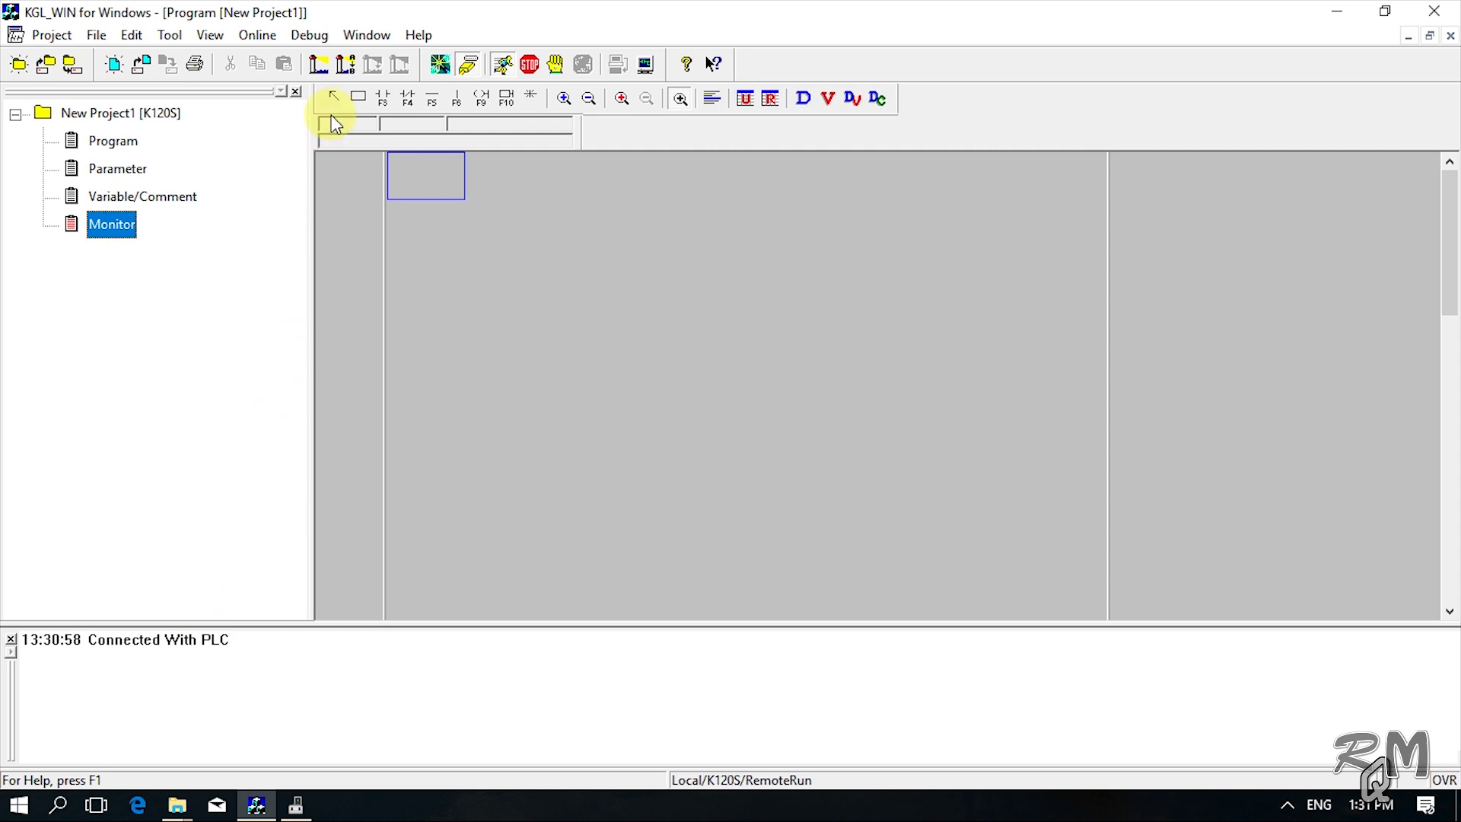
Step: Read the parameters and program from the PLC into the project, covering the range 0 to 10239
click(258, 35)
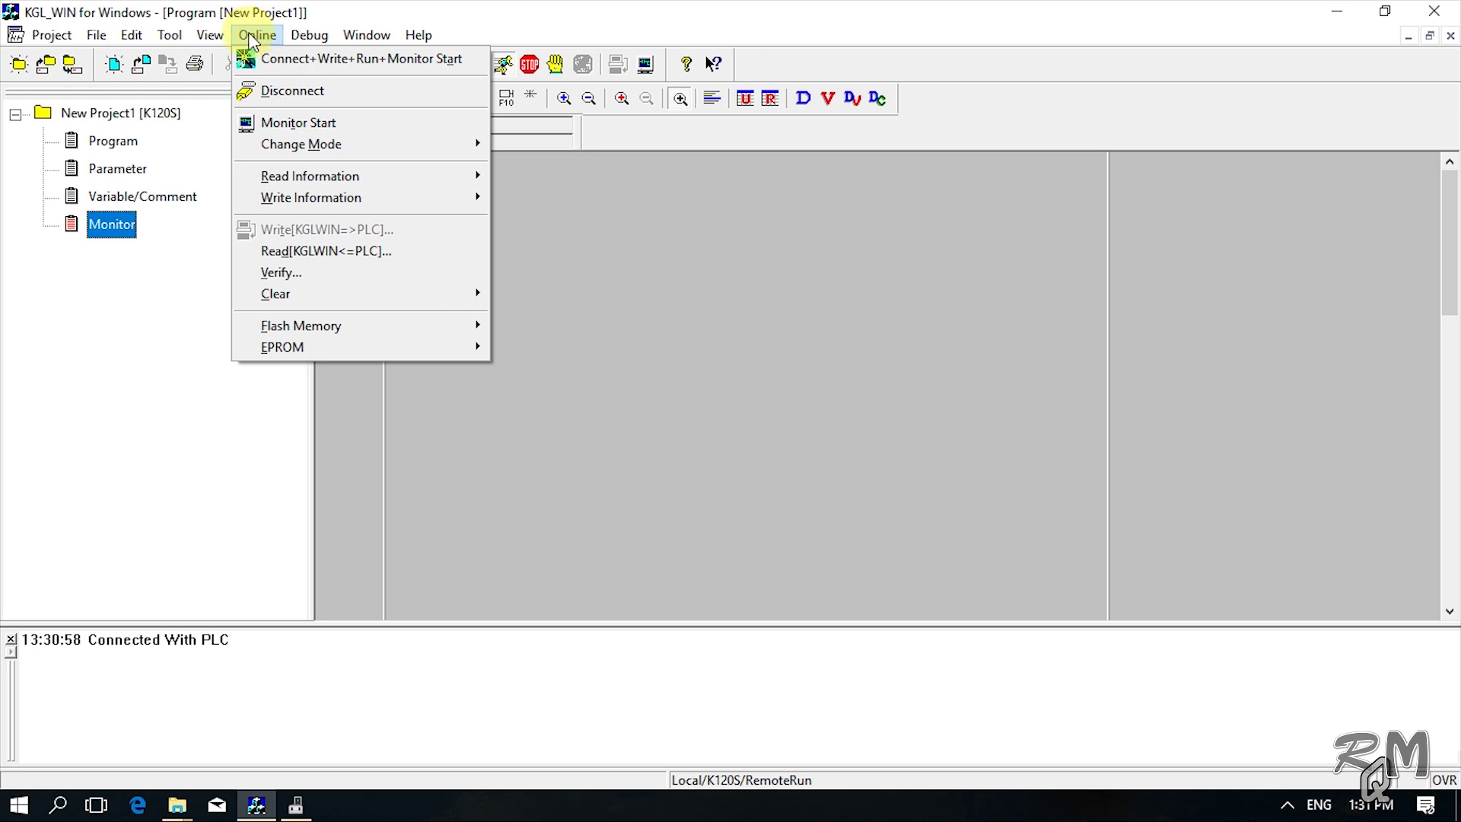
click(318, 249)
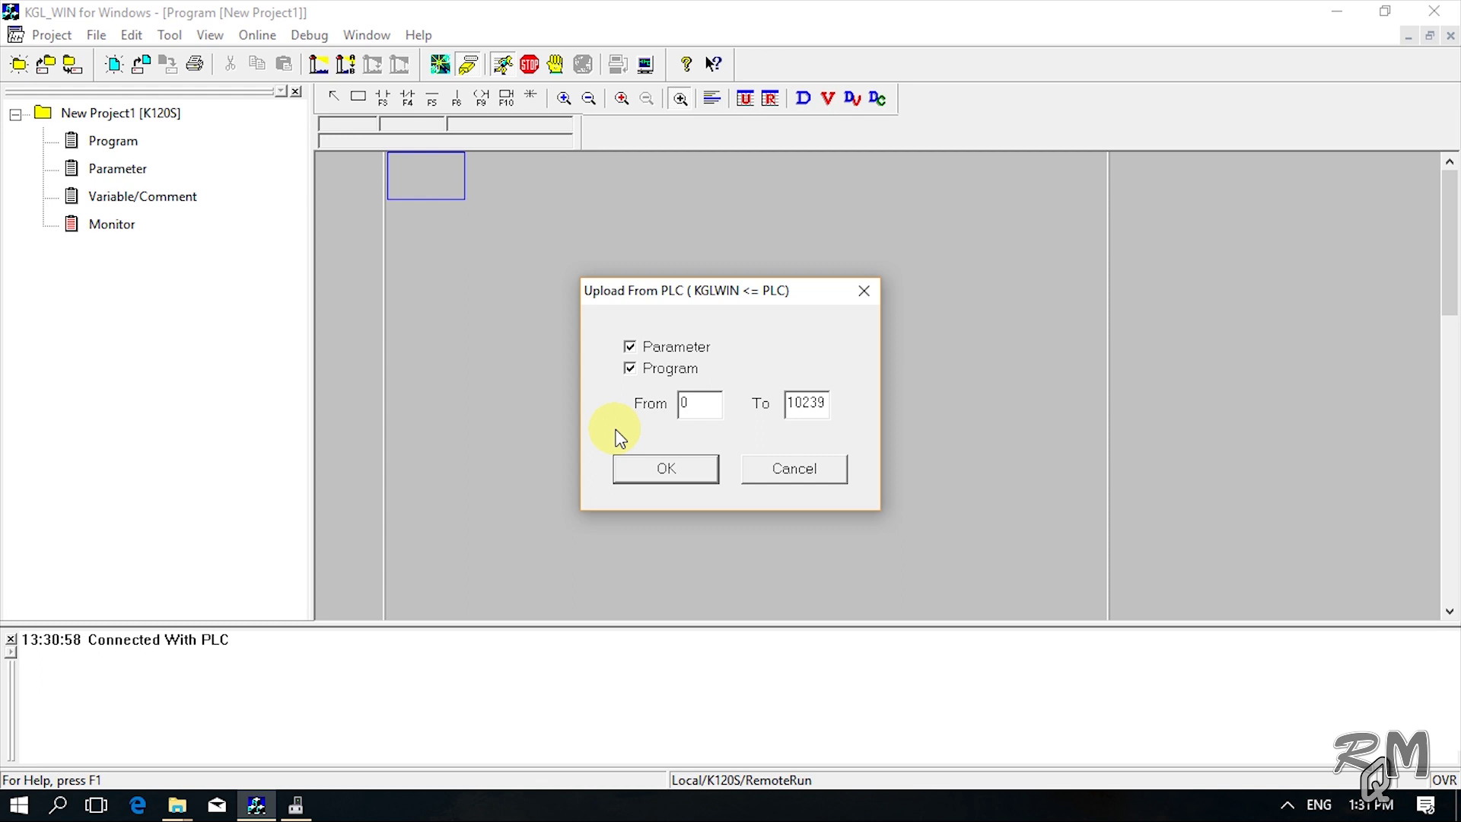
click(654, 474)
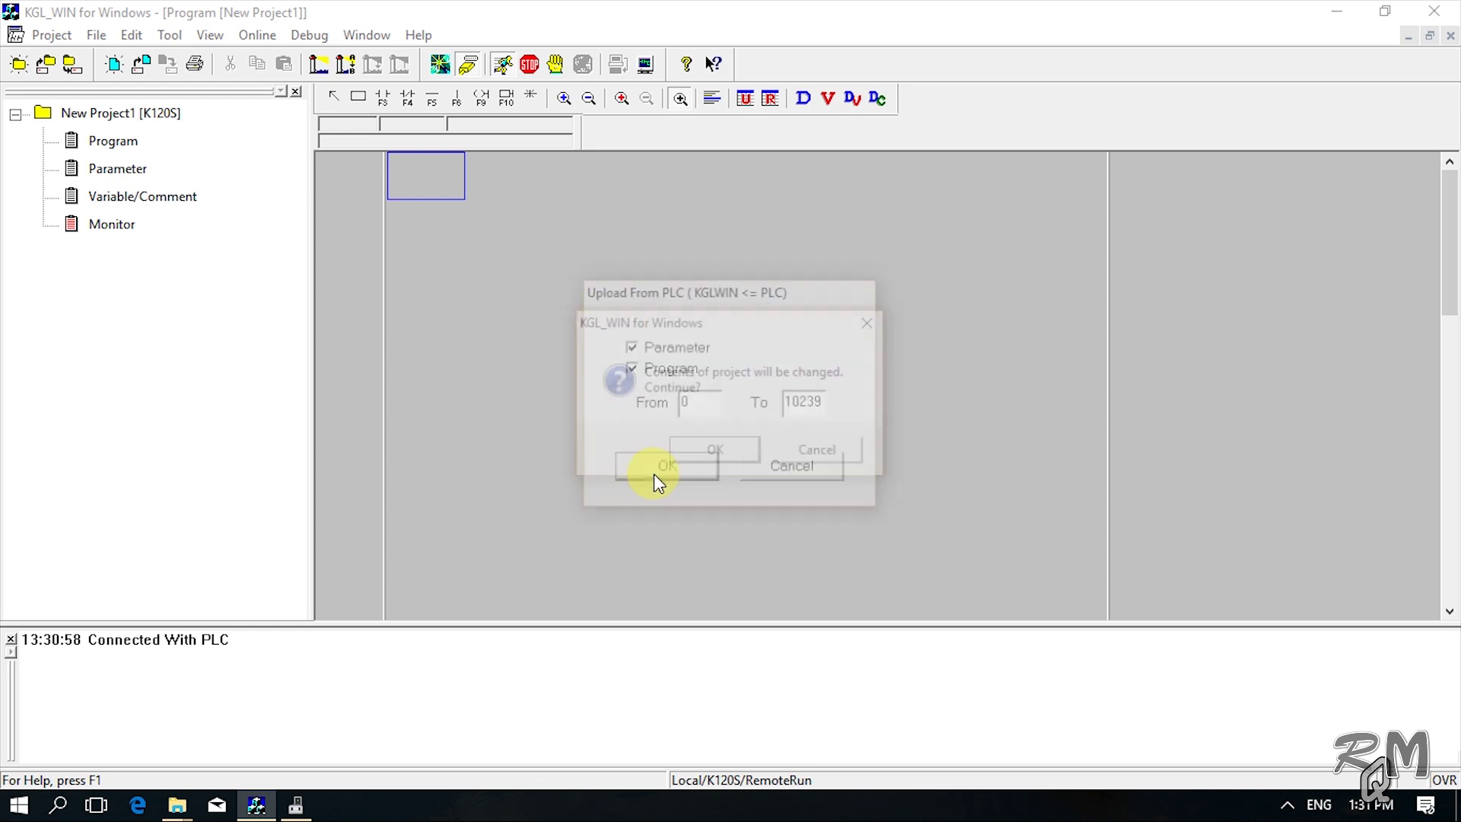
click(714, 453)
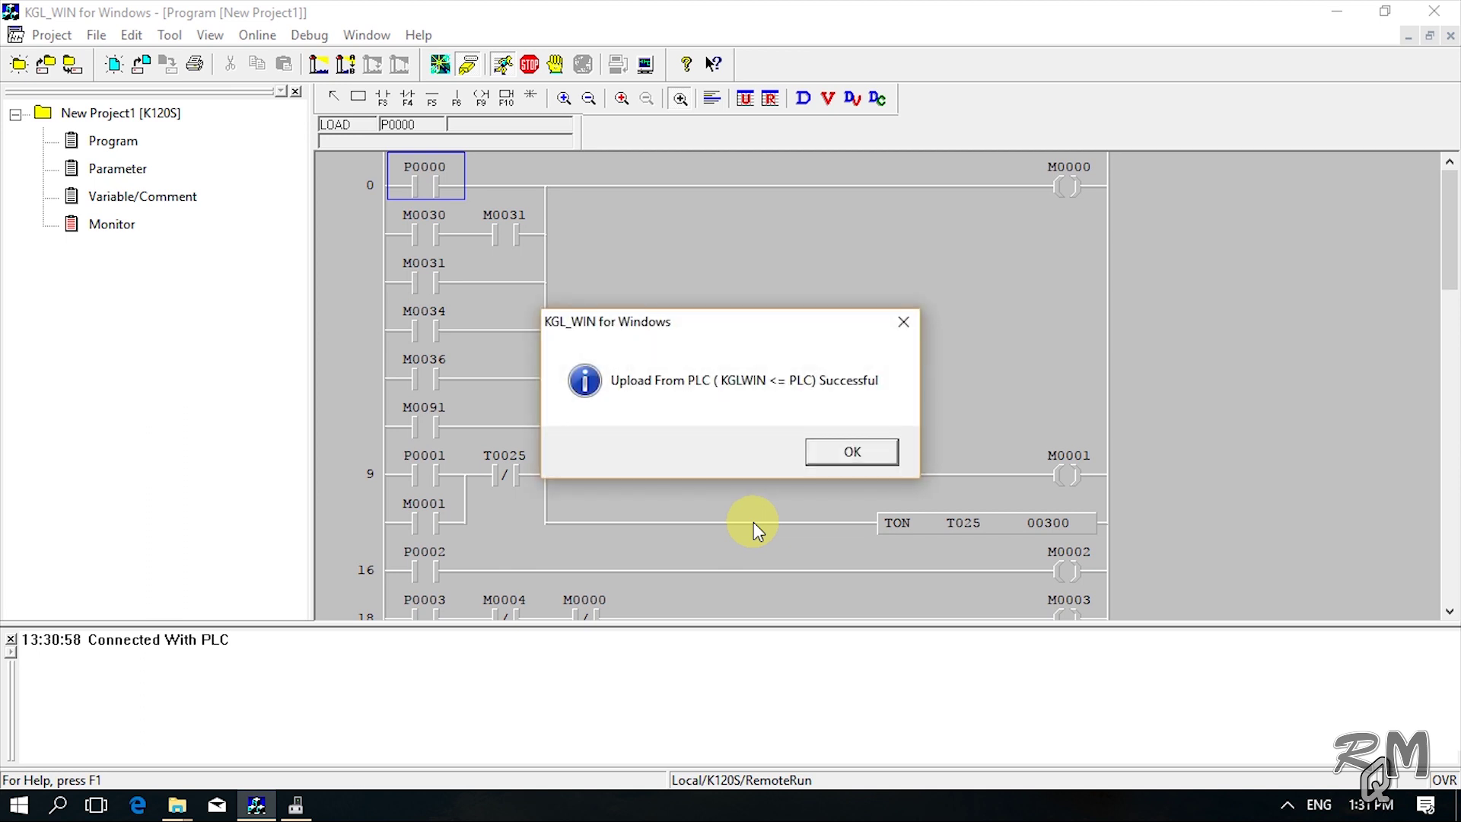
click(852, 452)
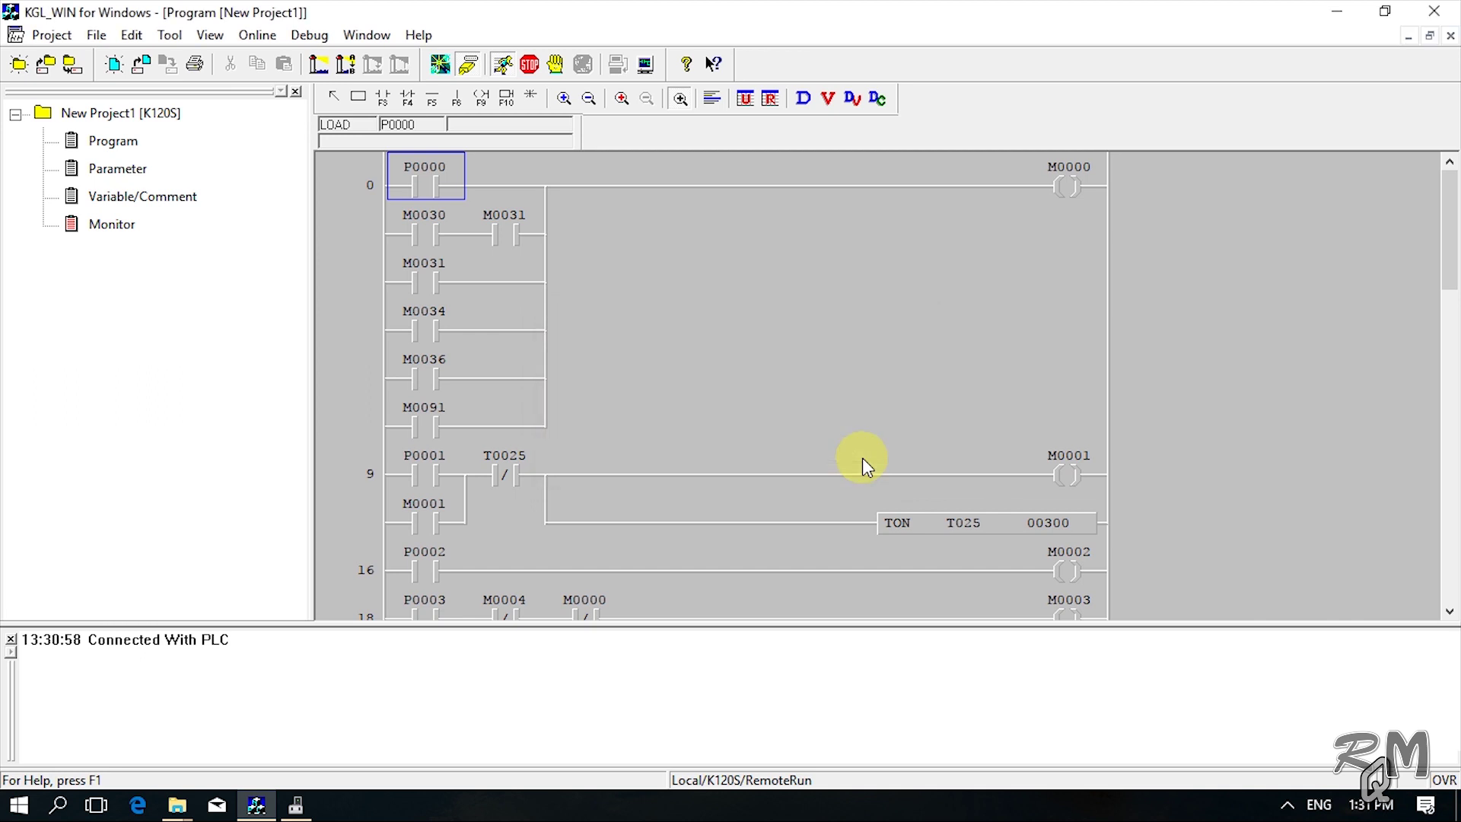
Step: Review the uploaded project's Program, Parameter, Variable/Comment and Monitor items one after another
click(469, 64)
drag(1448, 284, 1450, 249)
click(135, 145)
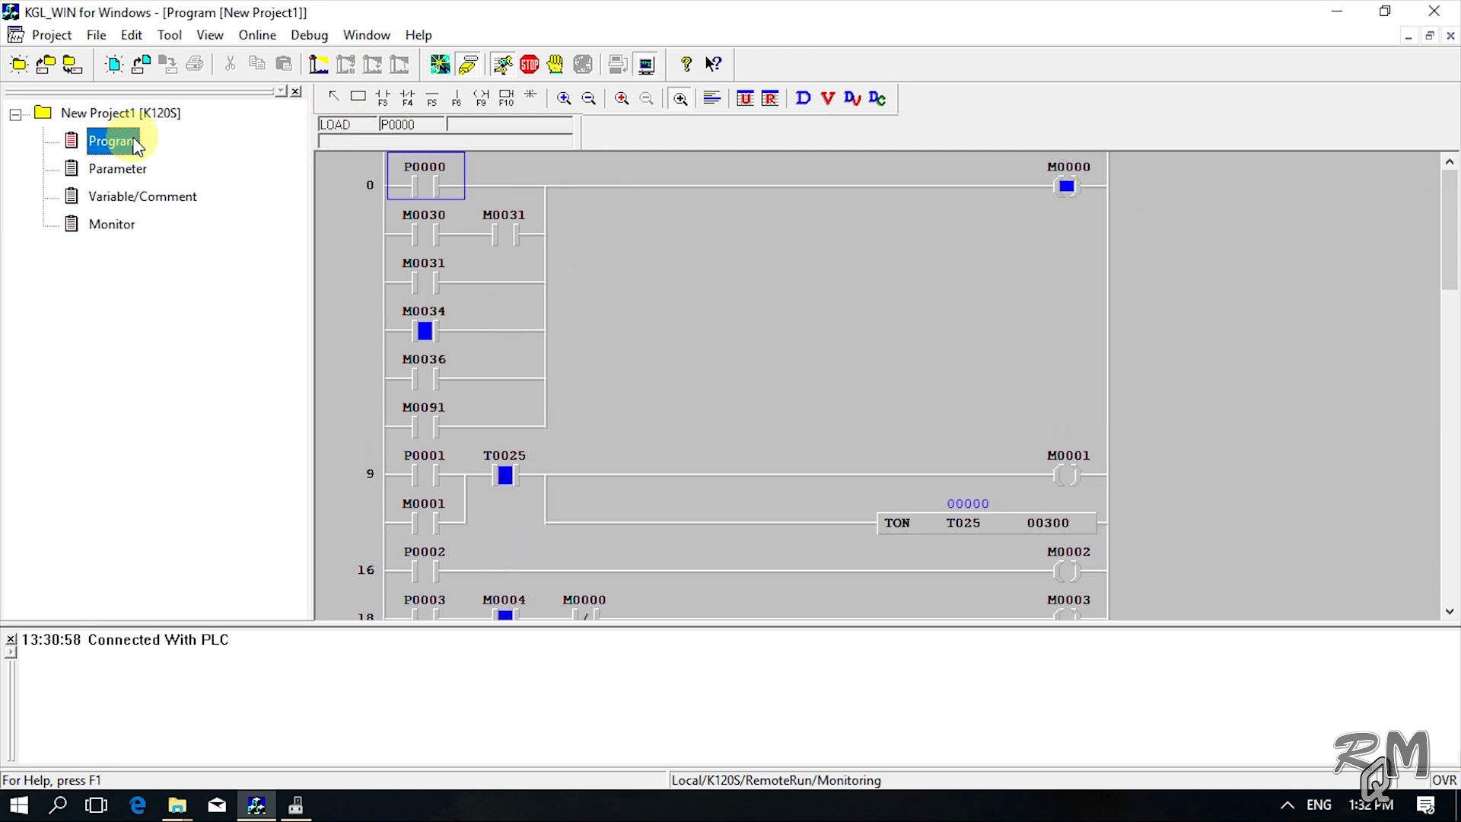
double_click(122, 169)
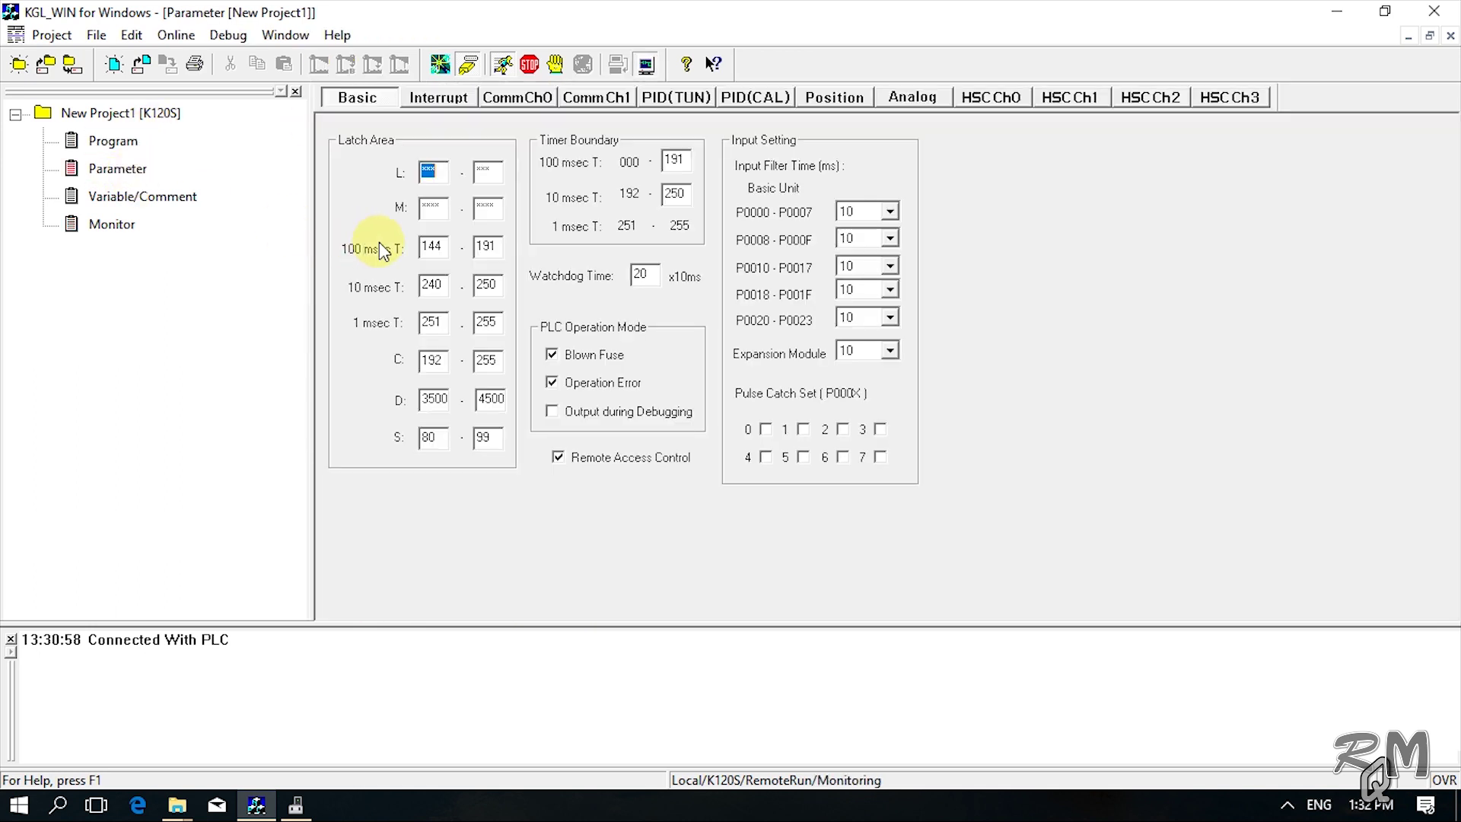
double_click(132, 199)
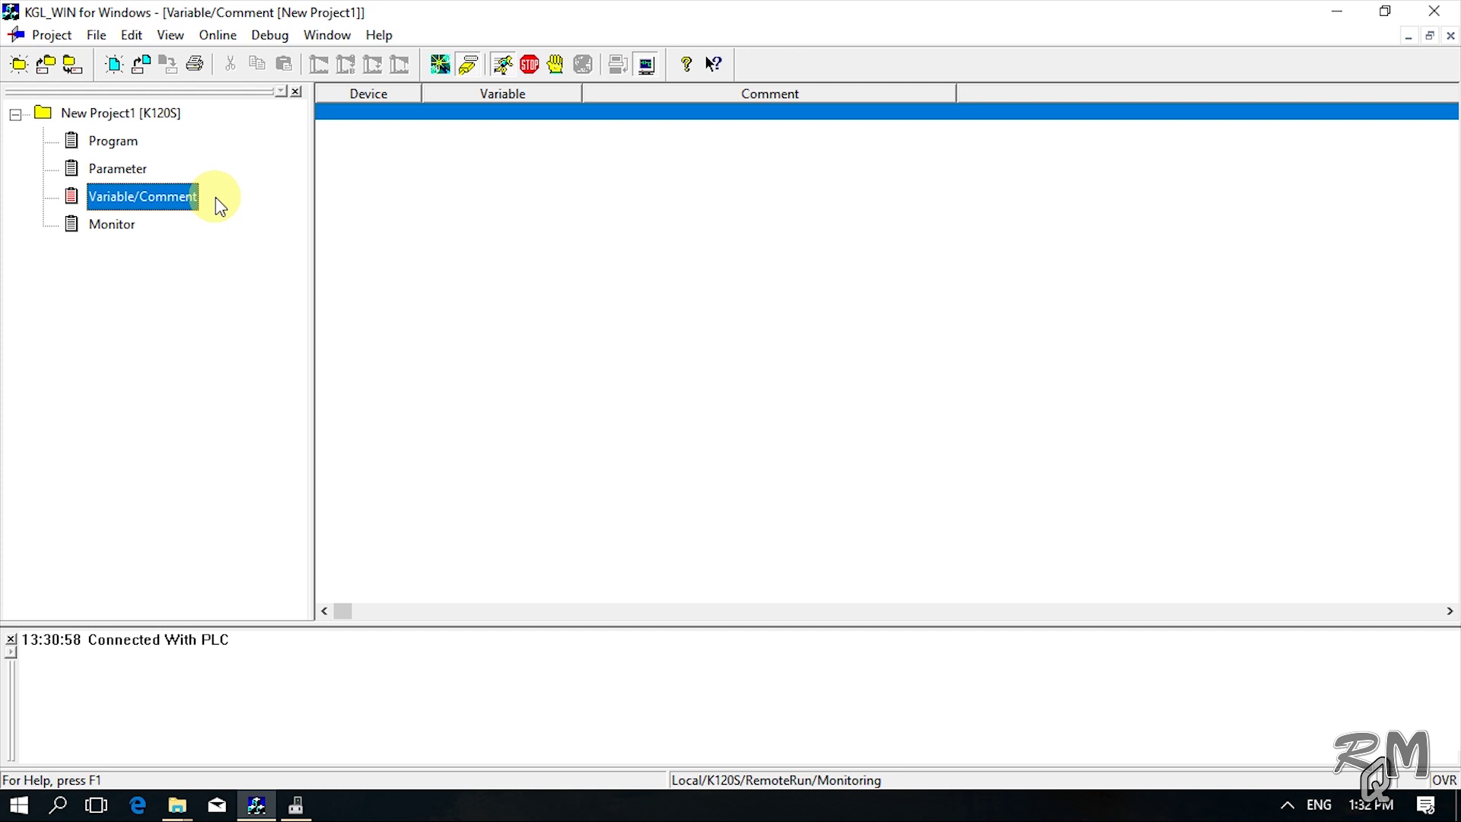
double_click(115, 225)
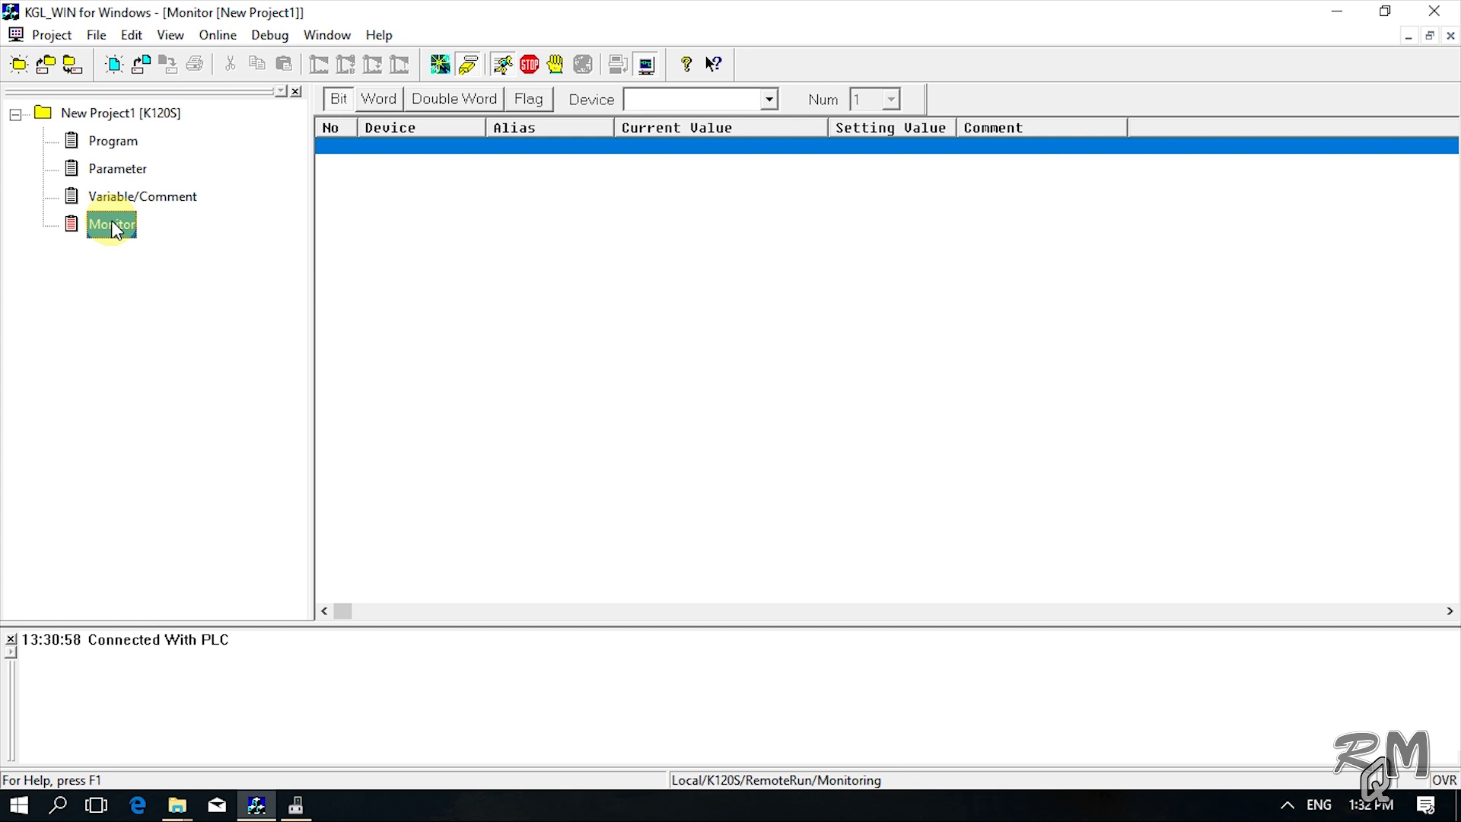
Step: Return to the ladder program and start monitoring it live from the PLC
key(ctrl+Tab)
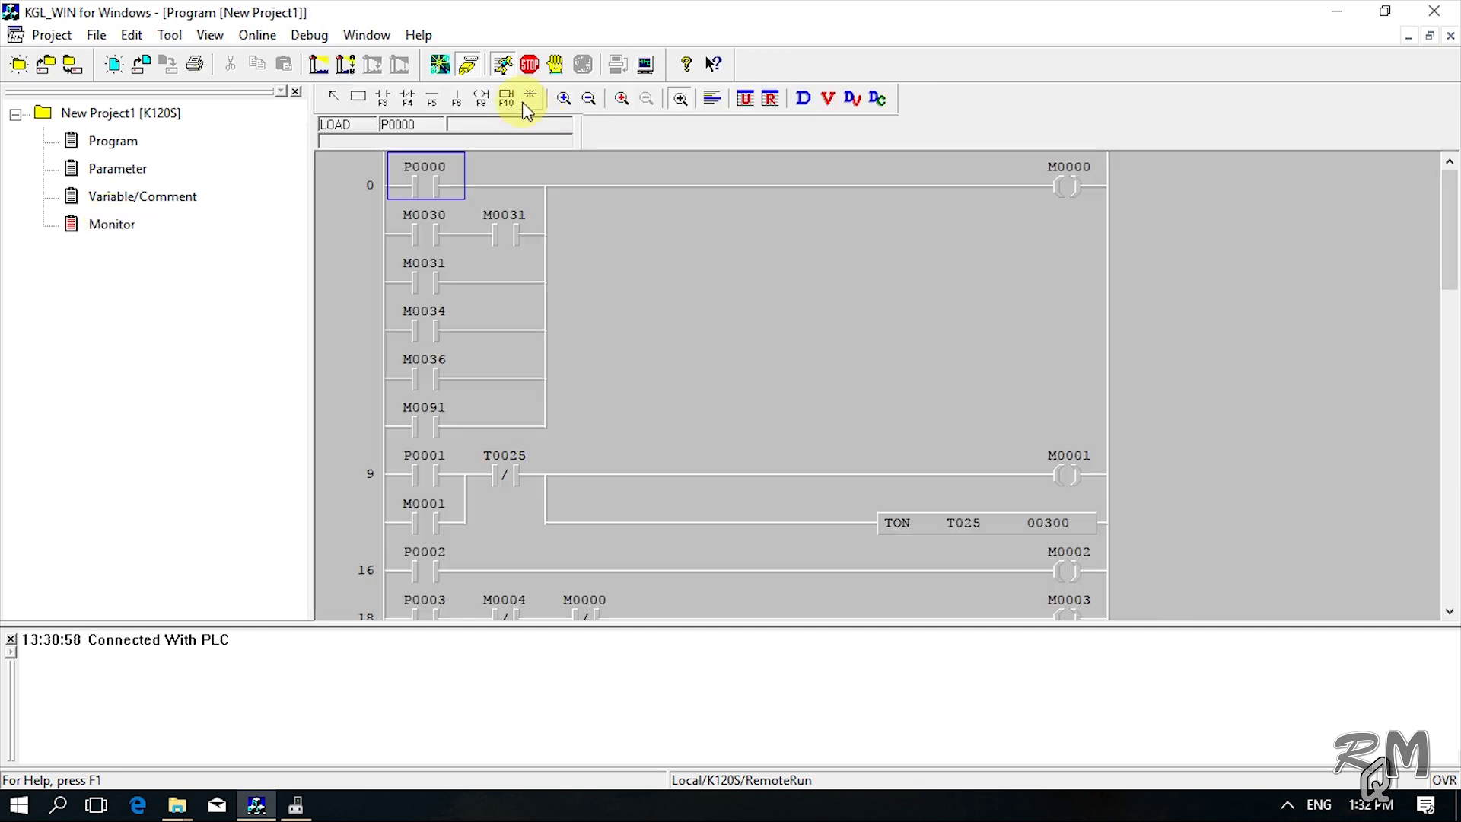
click(646, 69)
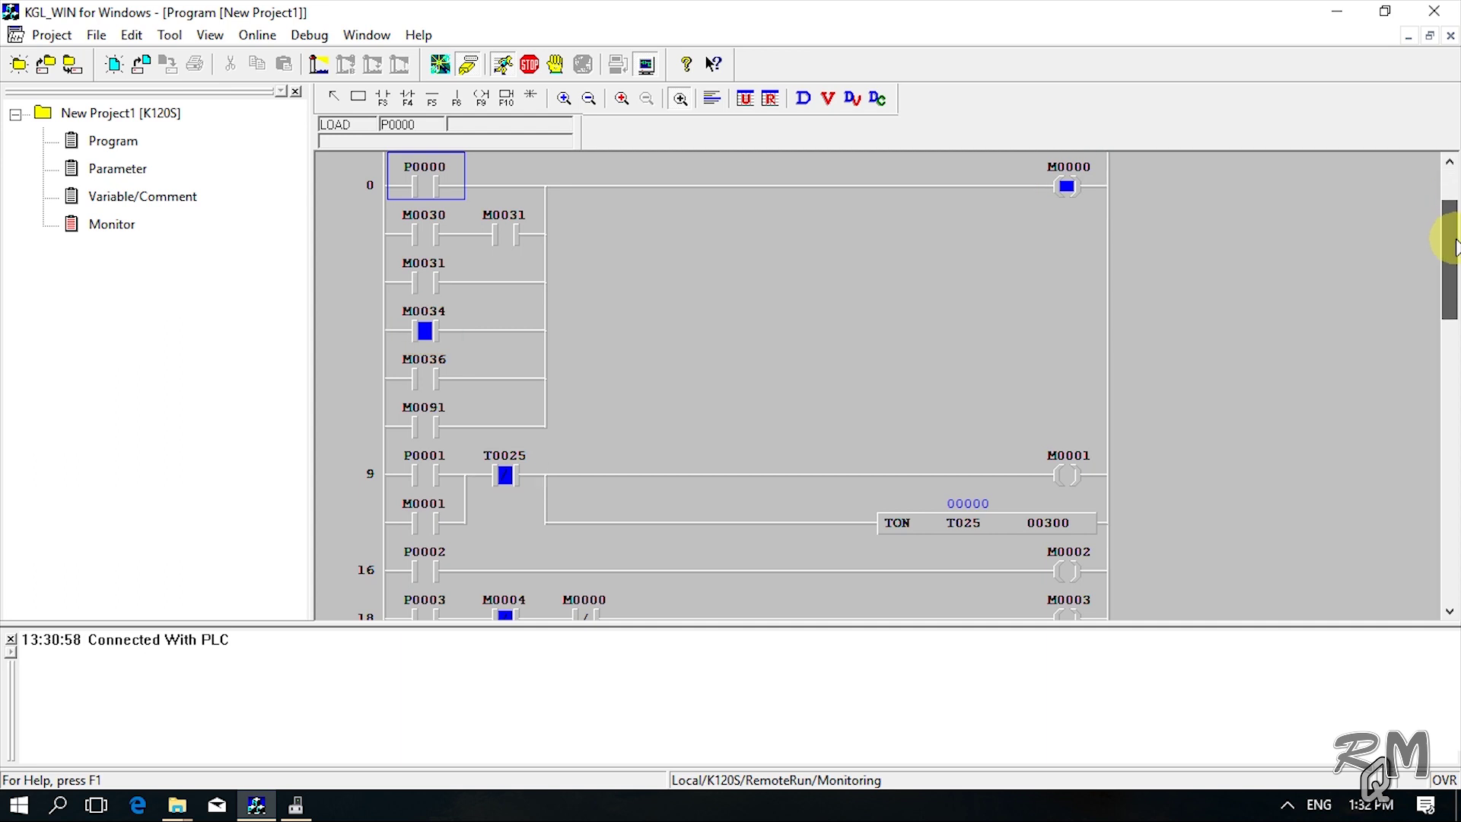
Step: Examine the live contact, coil and timer states throughout the monitored ladder rungs, ending back at rung 0
drag(1453, 244, 1451, 251)
scroll(1273, 313, up, 2)
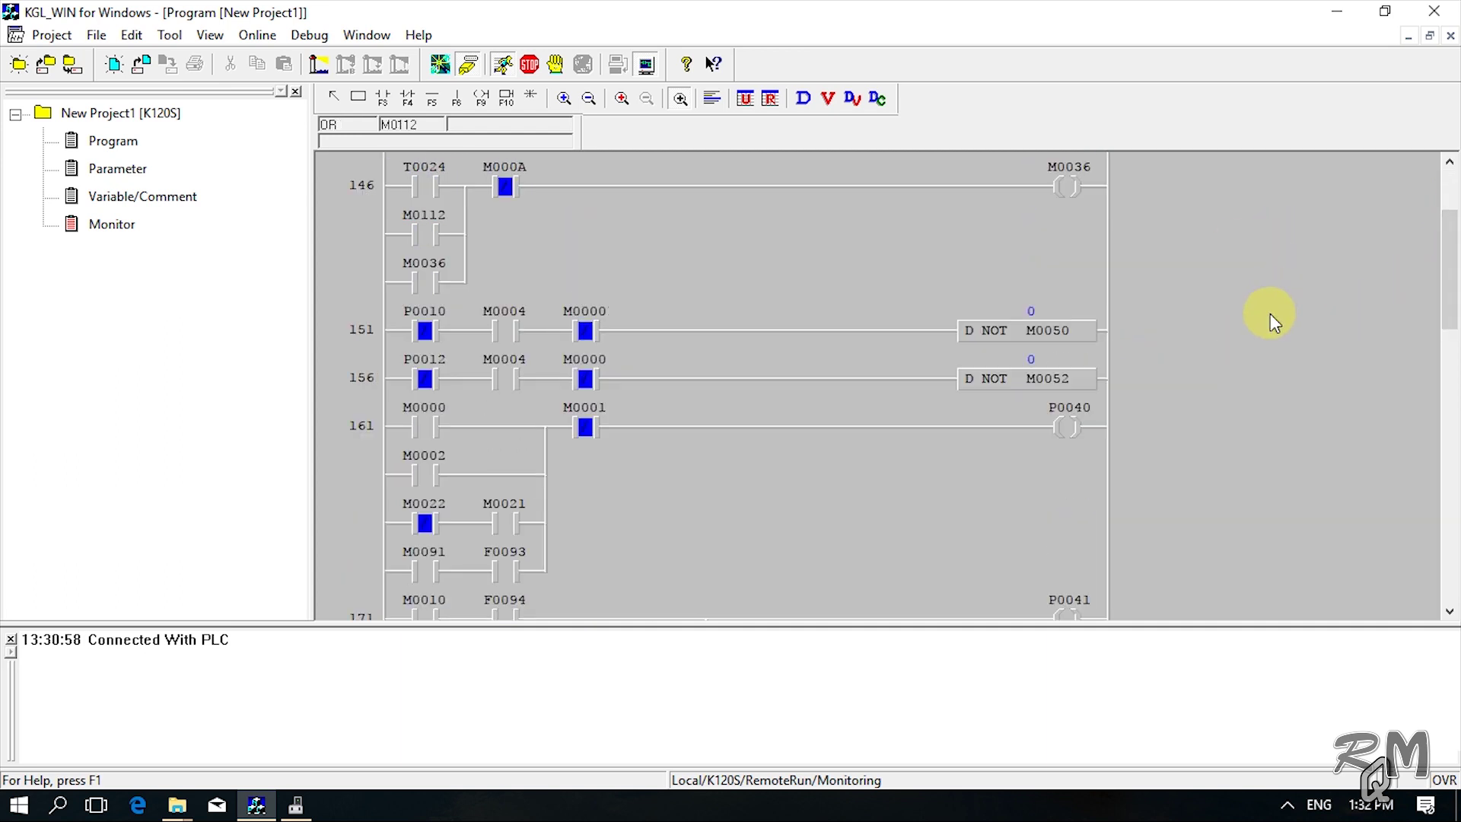
scroll(1142, 318, up, 3)
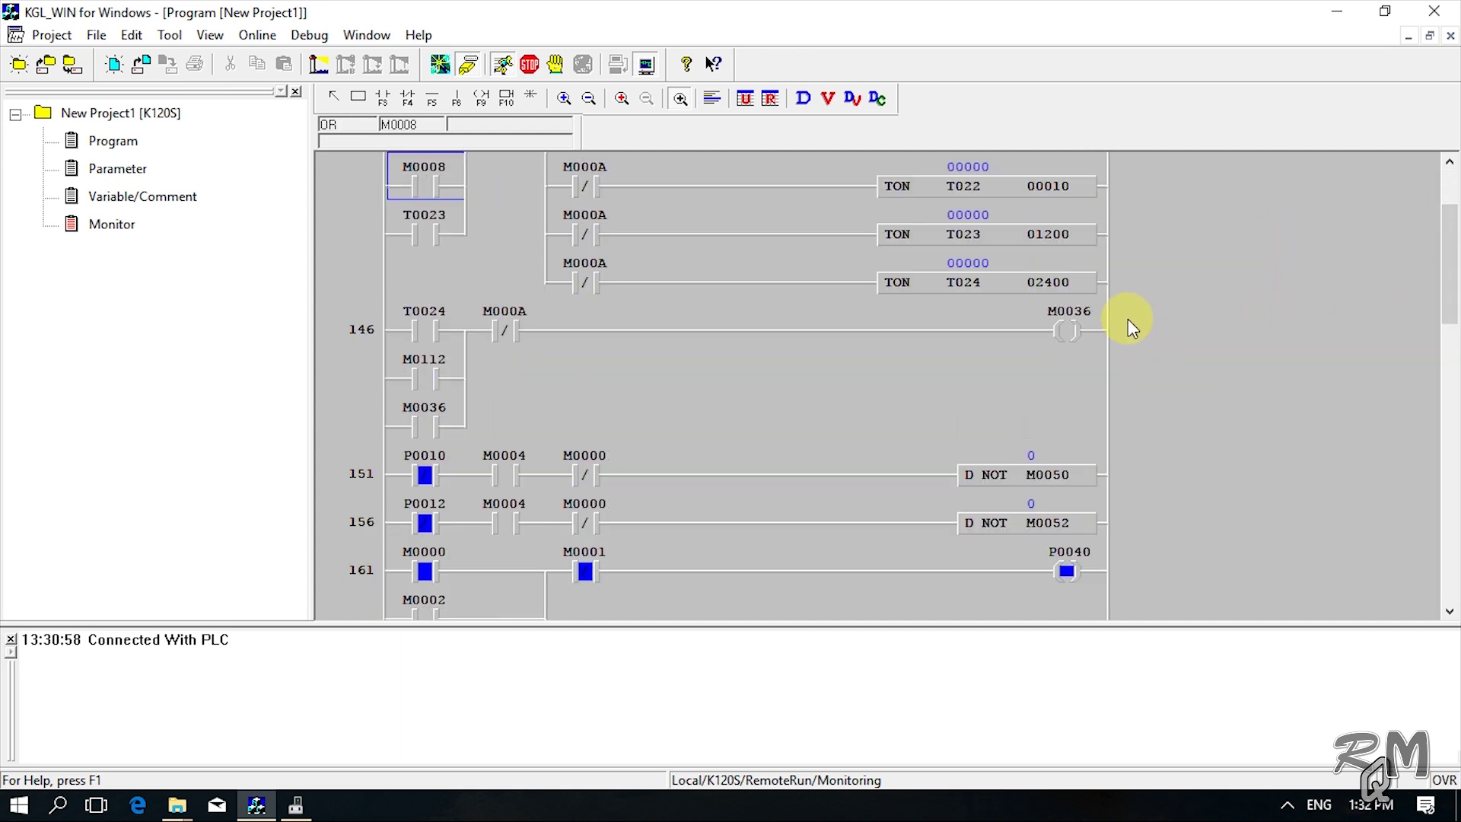
scroll(1128, 318, up, 2)
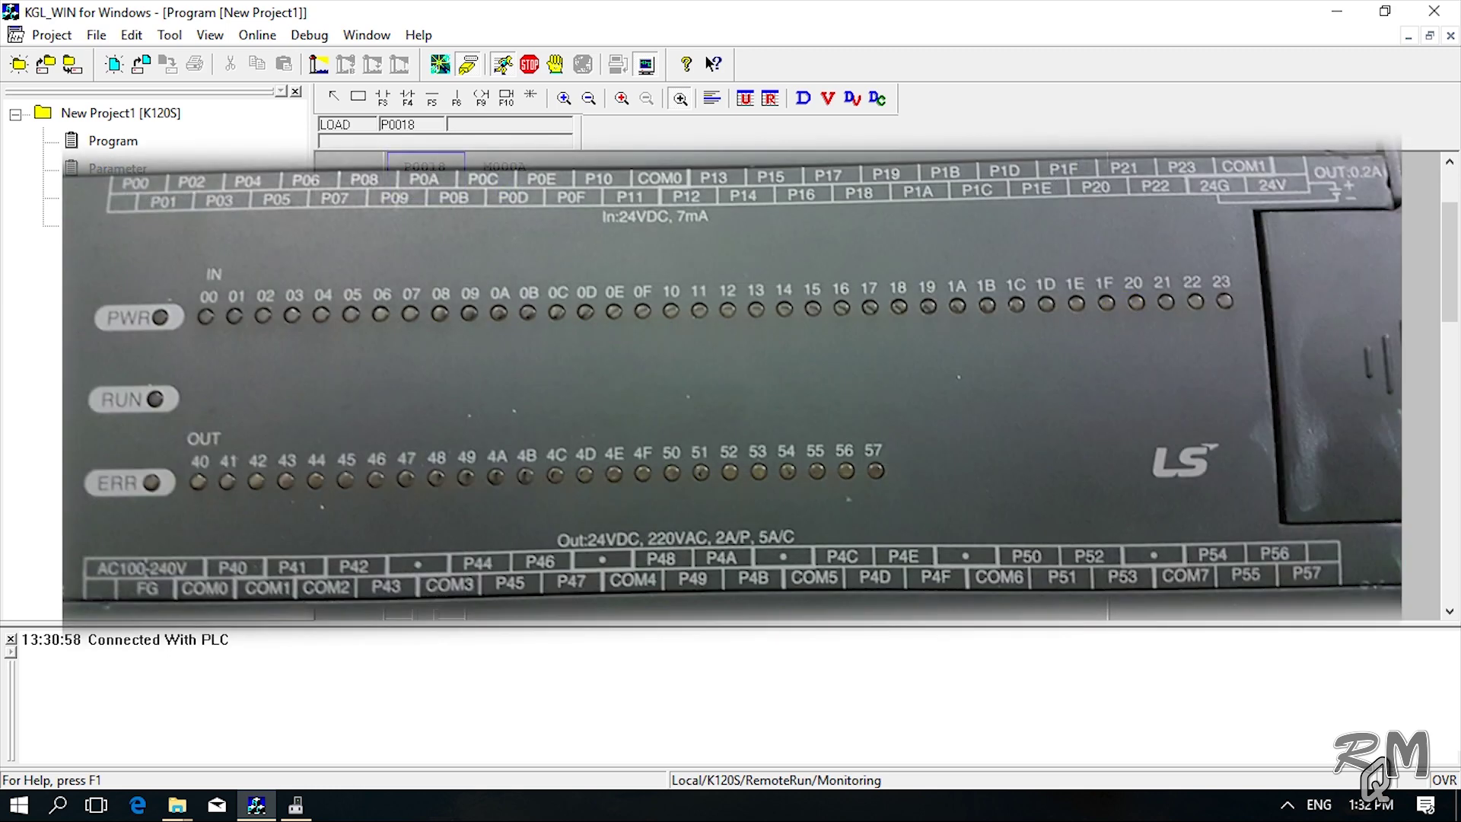
scroll(1128, 318, up, 2)
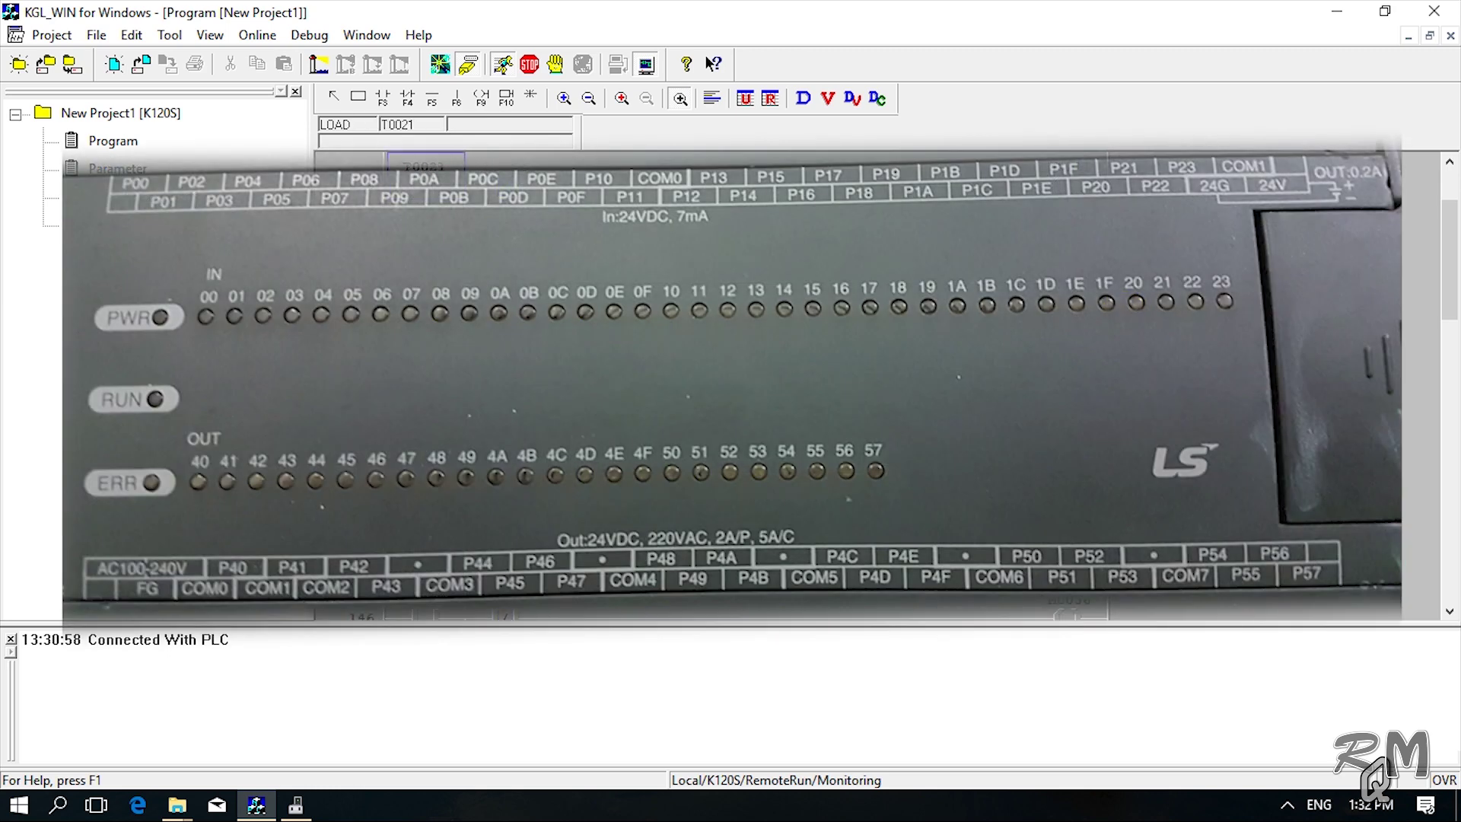
scroll(1128, 318, up, 3)
key(Up)
key(Up)
key(Up)
key(Up)
key(Up)
key(Up)
key(Up)
key(Up)
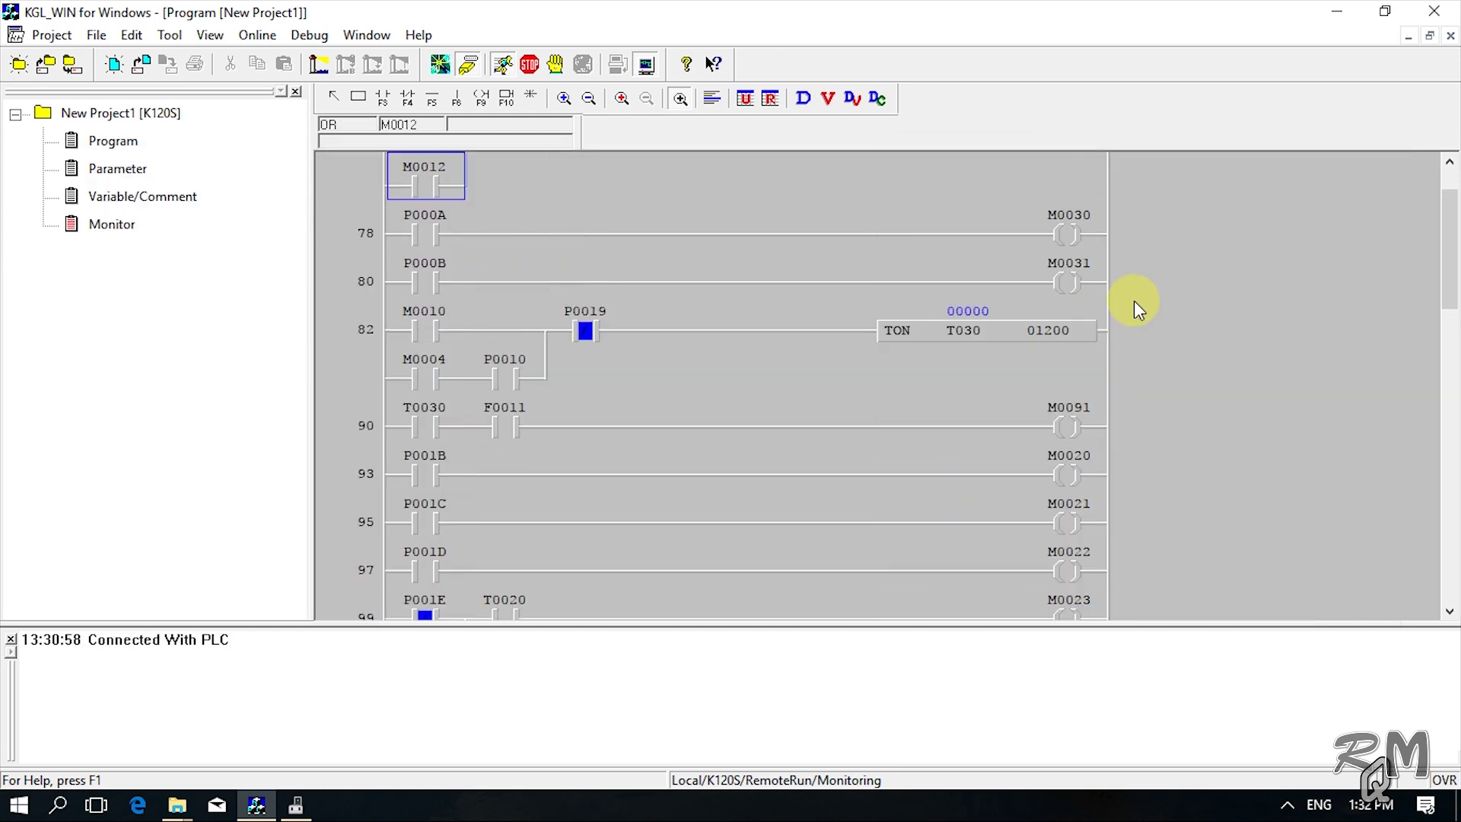
key(Down)
key(Down)
key(Down)
key(Down)
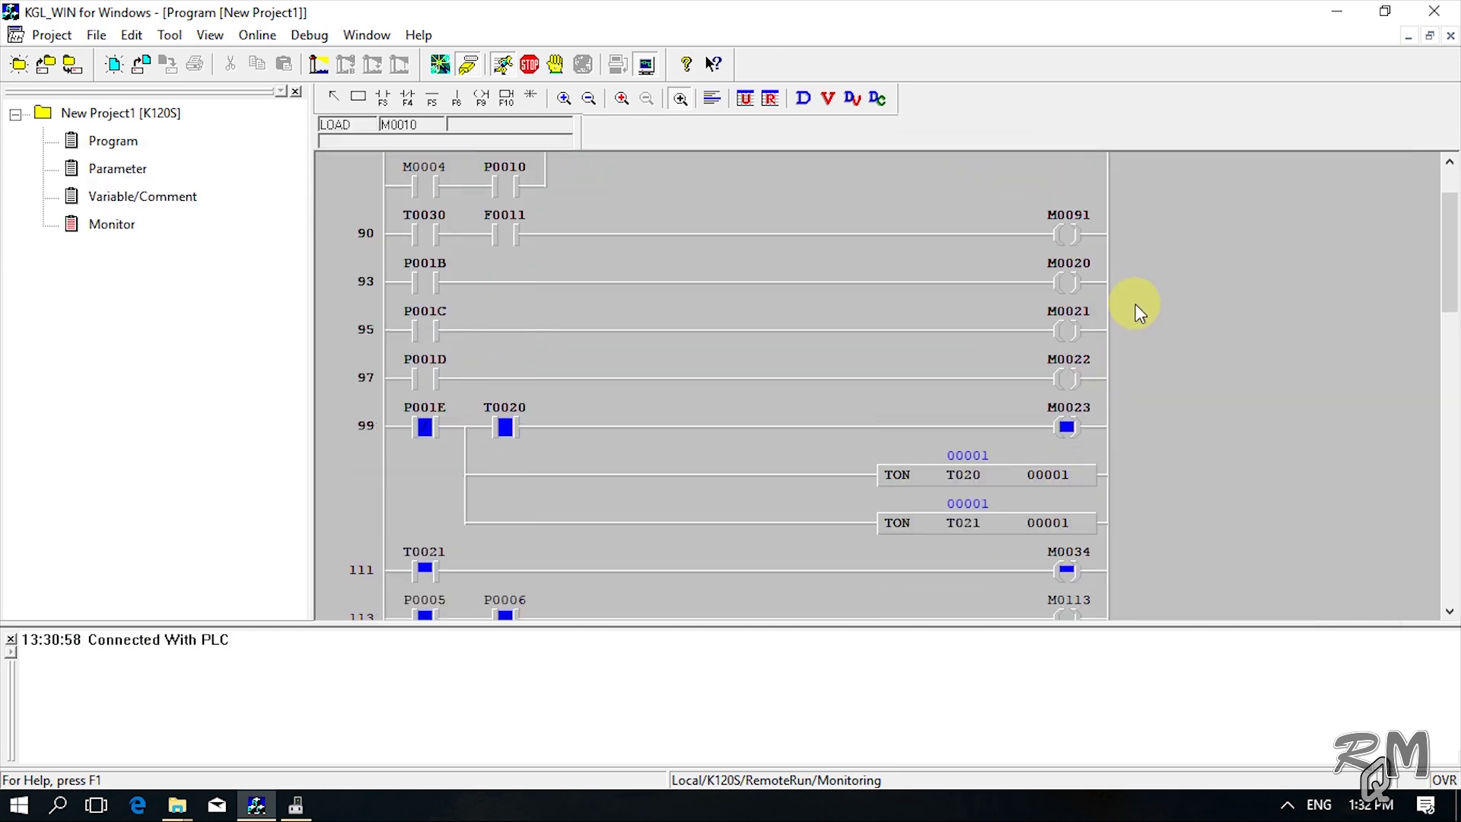
key(Down)
key(Down)
key(Down)
key(Down)
key(Down)
key(Down)
key(Down)
key(Down)
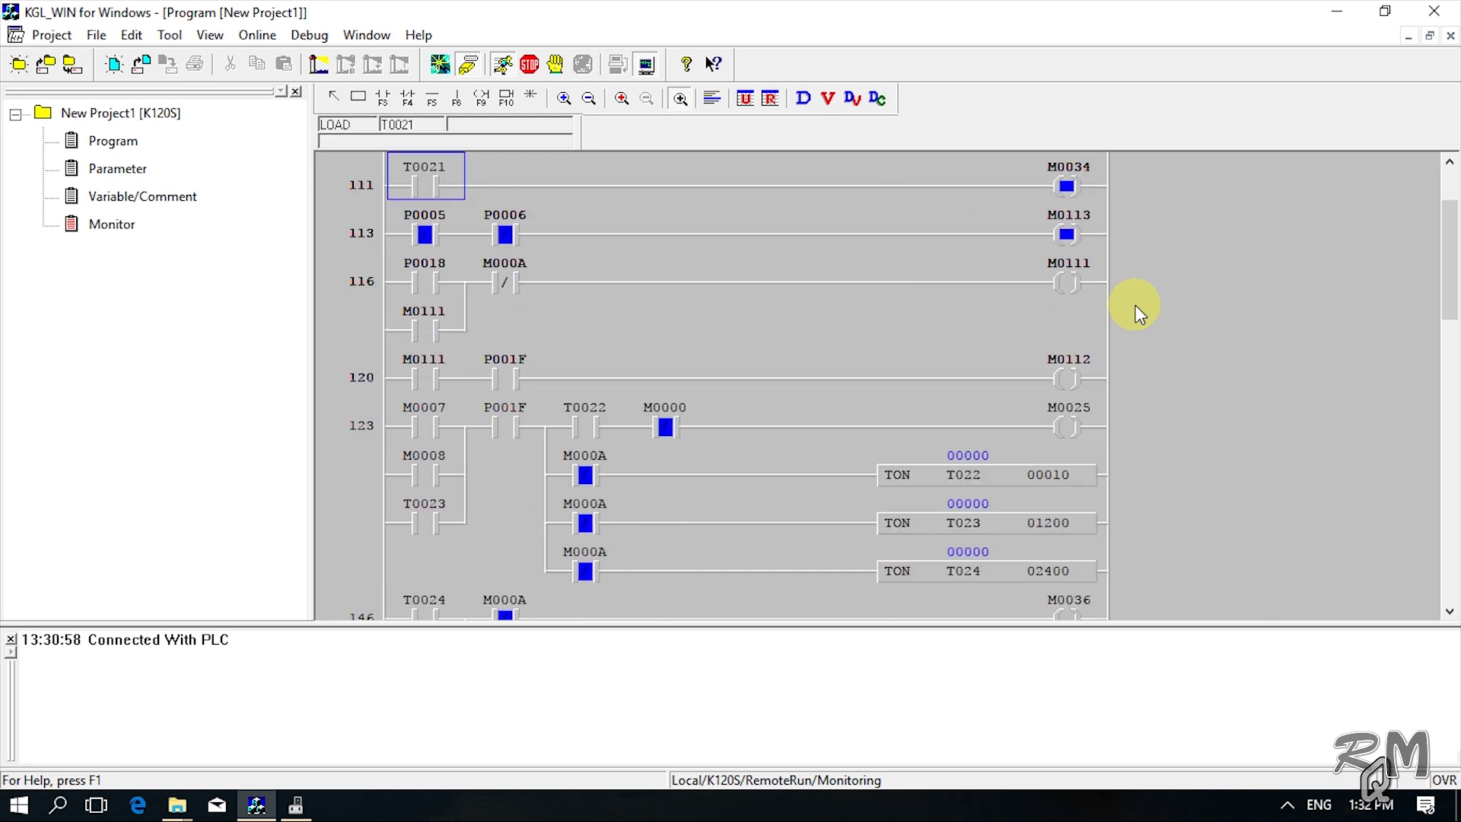
key(Down)
key(Down)
key(Down)
key(Down)
key(Down)
key(Down)
key(Down)
key(Down)
key(Down)
key(Down)
key(Down)
key(Down)
key(Down)
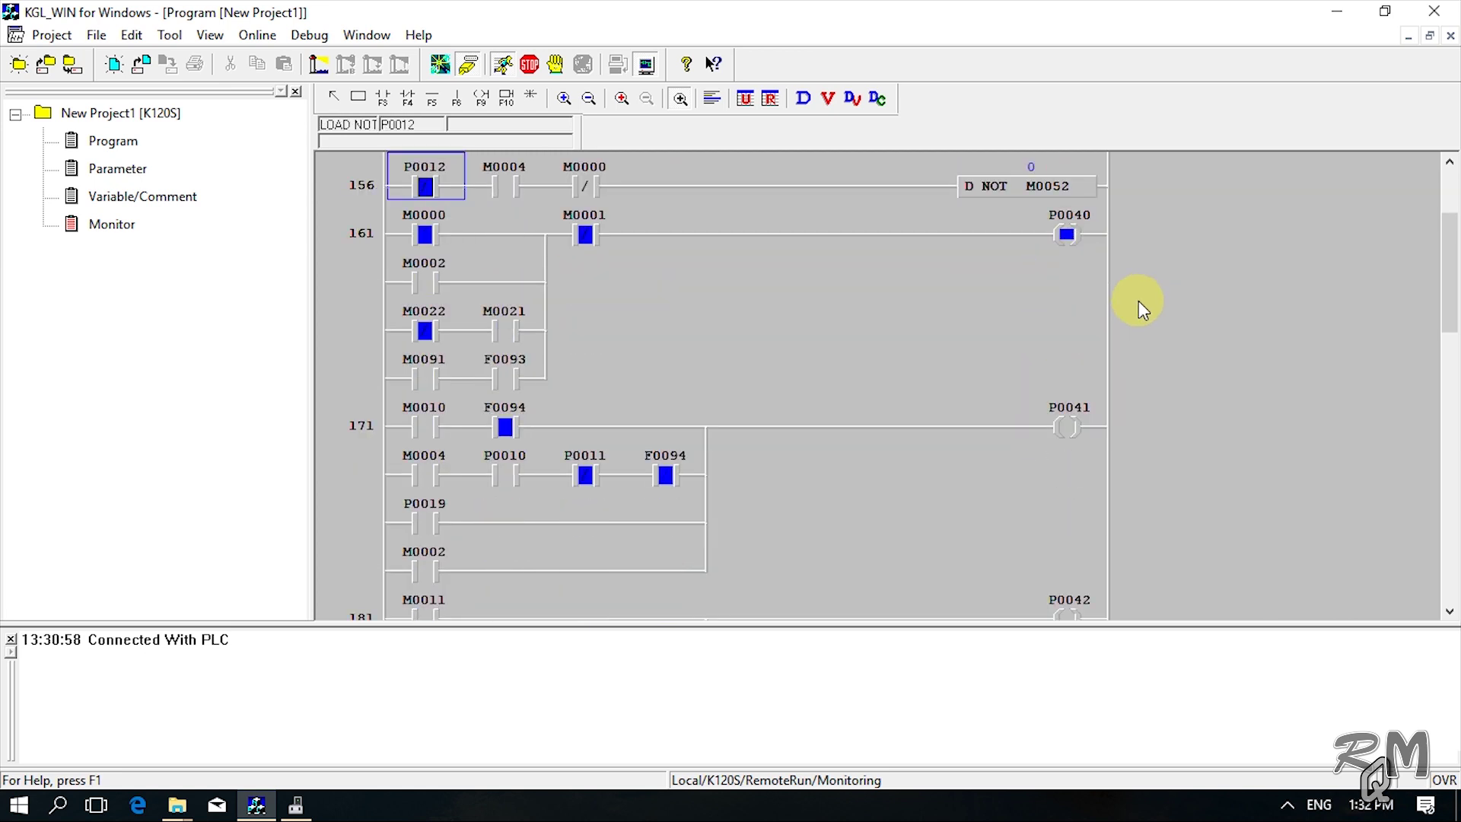
key(Up)
key(Up)
key(Up)
drag(1446, 297, 1446, 122)
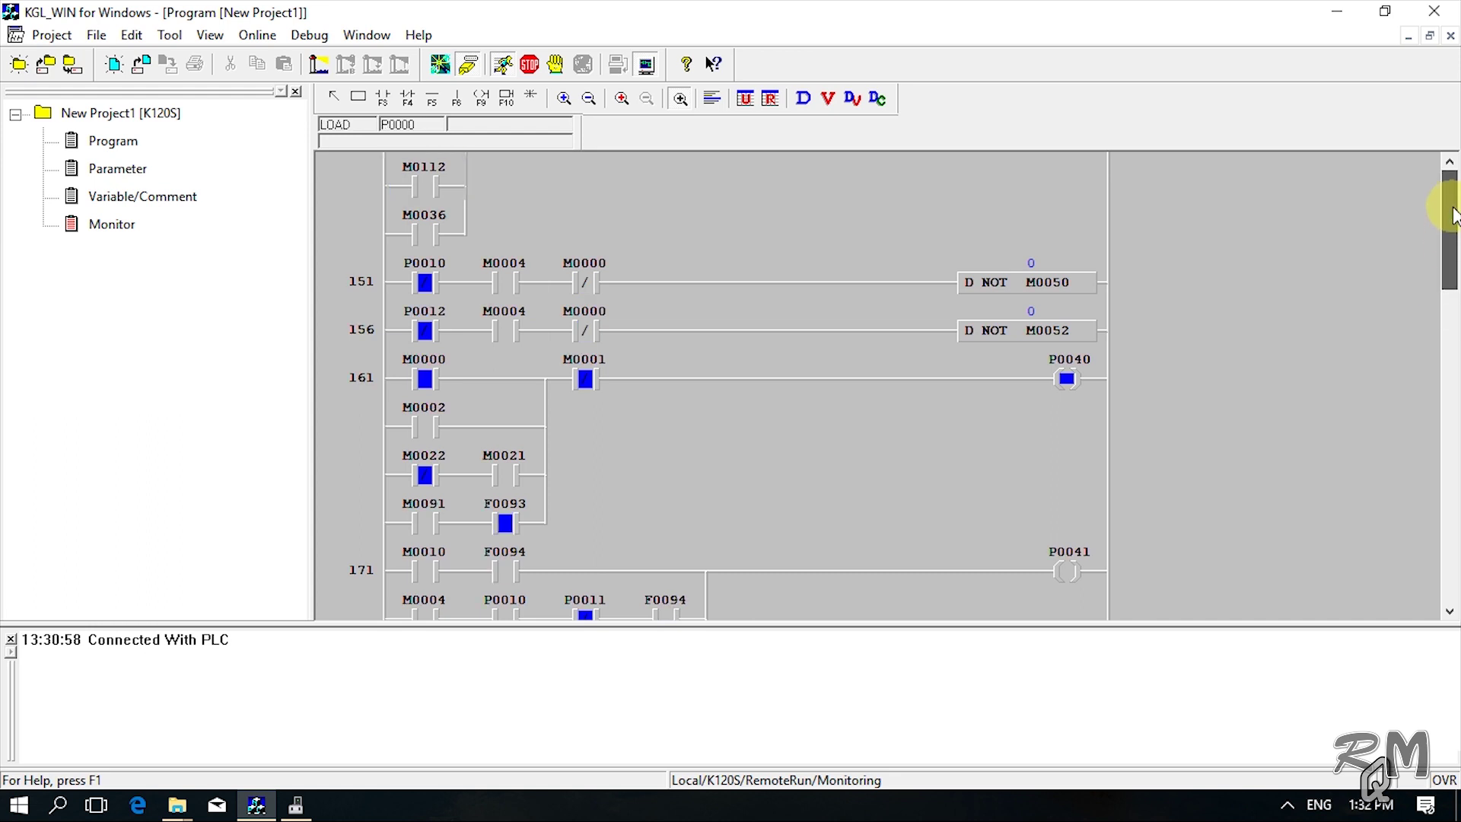
Step: Check the monitored project's Parameter, Variable/Comment and Monitor items, and go back to the ladder program
click(137, 144)
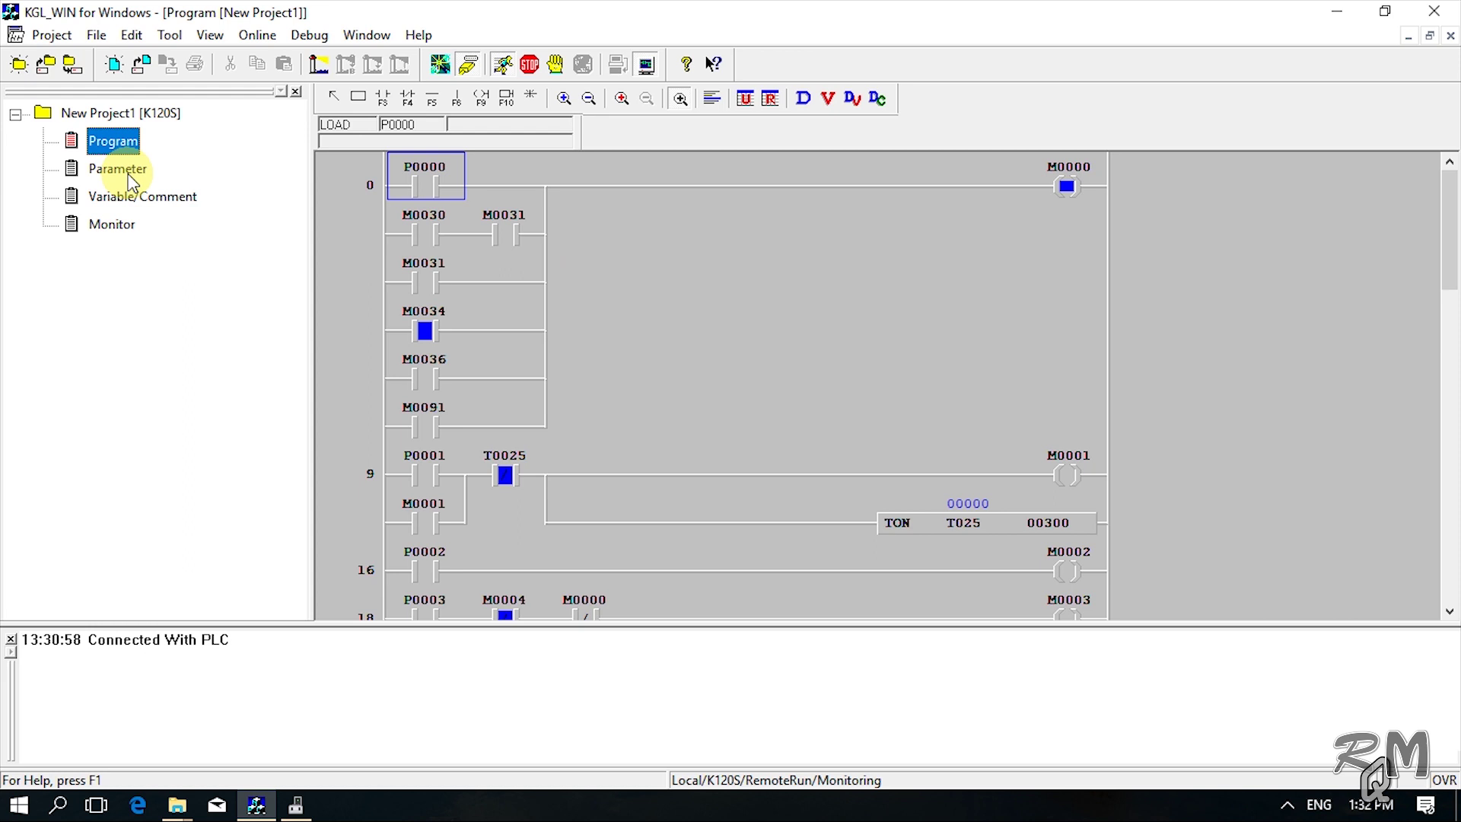
double_click(130, 172)
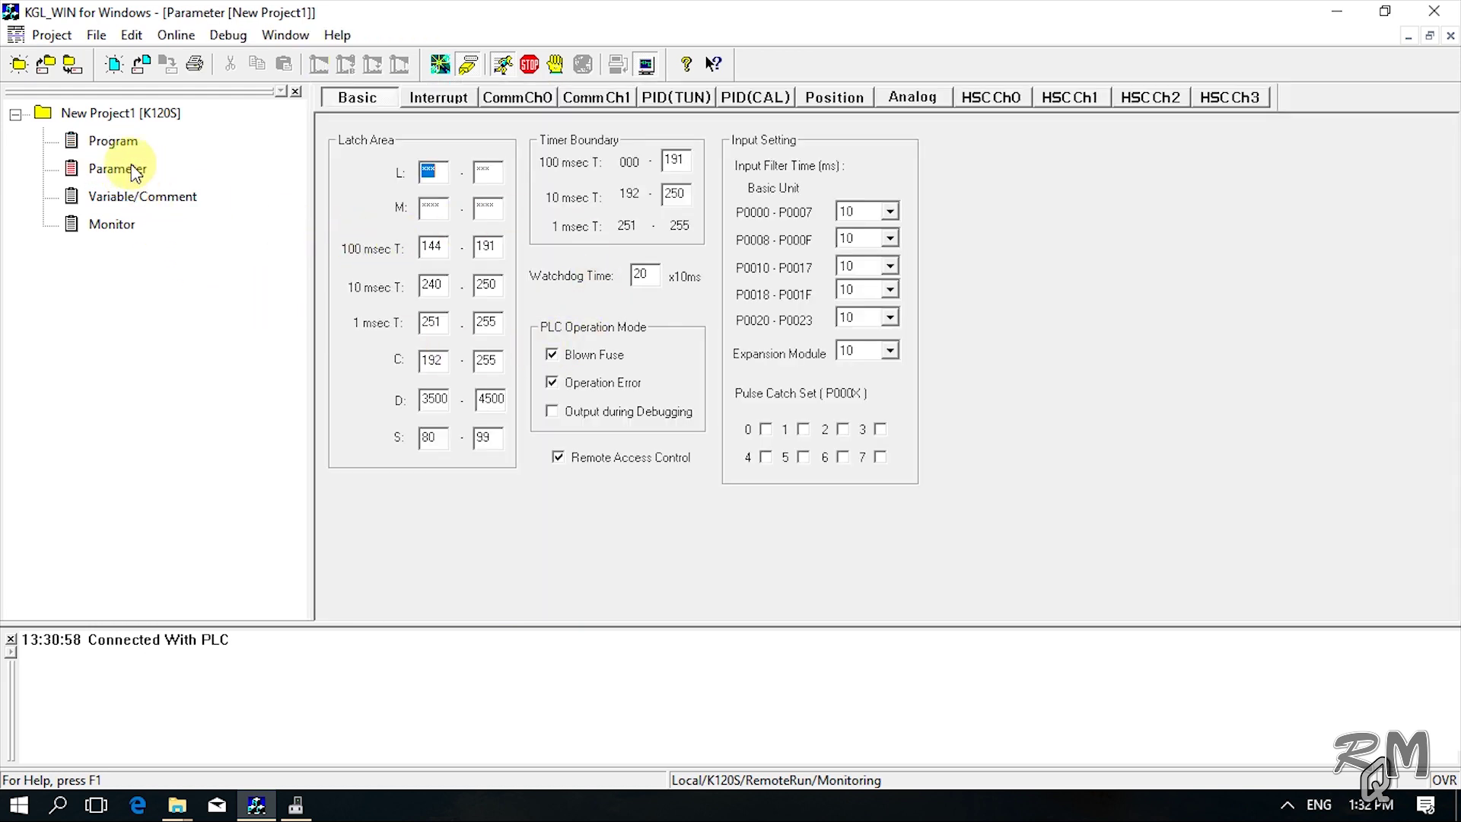
double_click(133, 200)
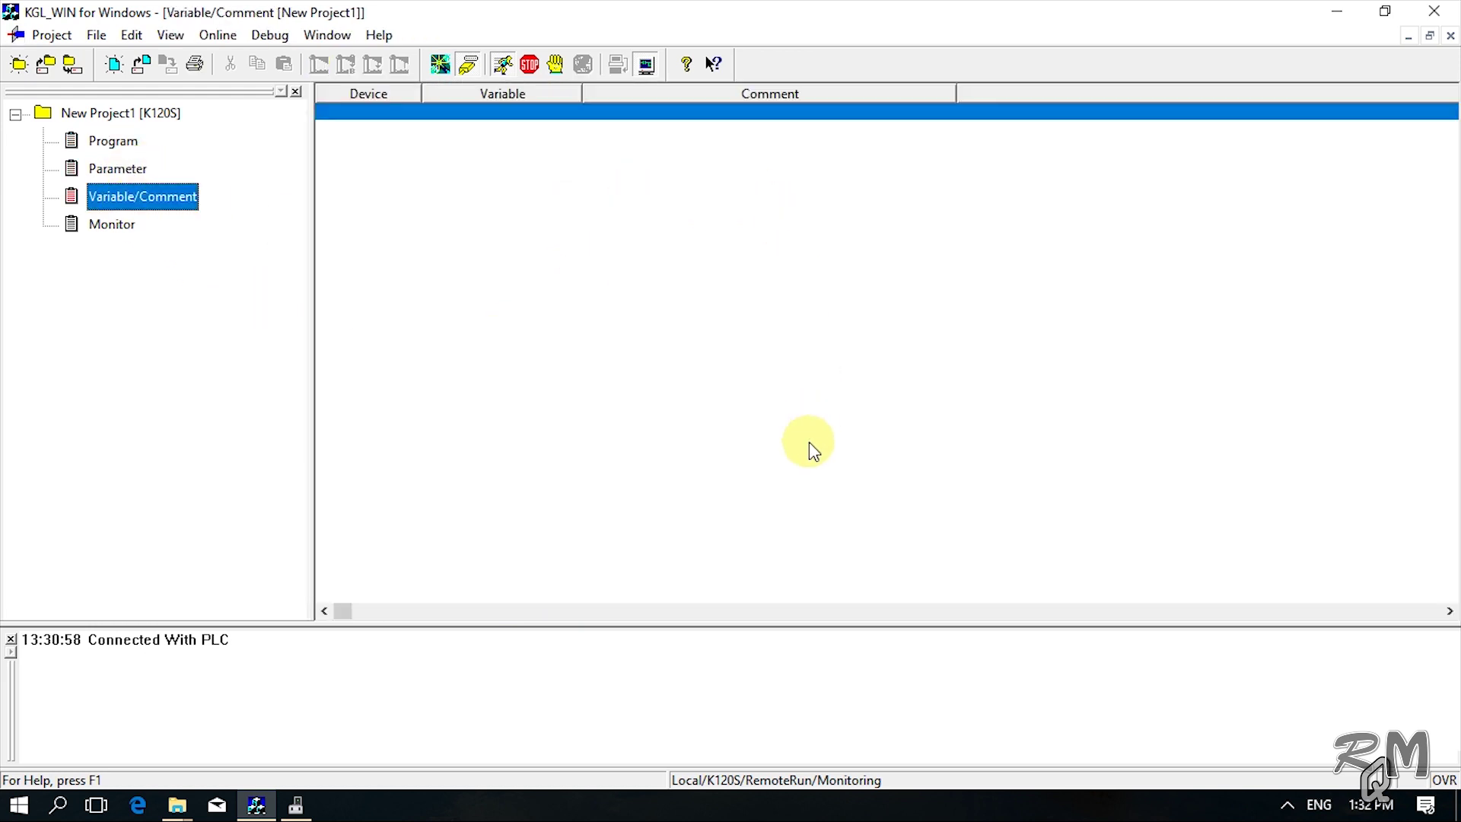
double_click(121, 223)
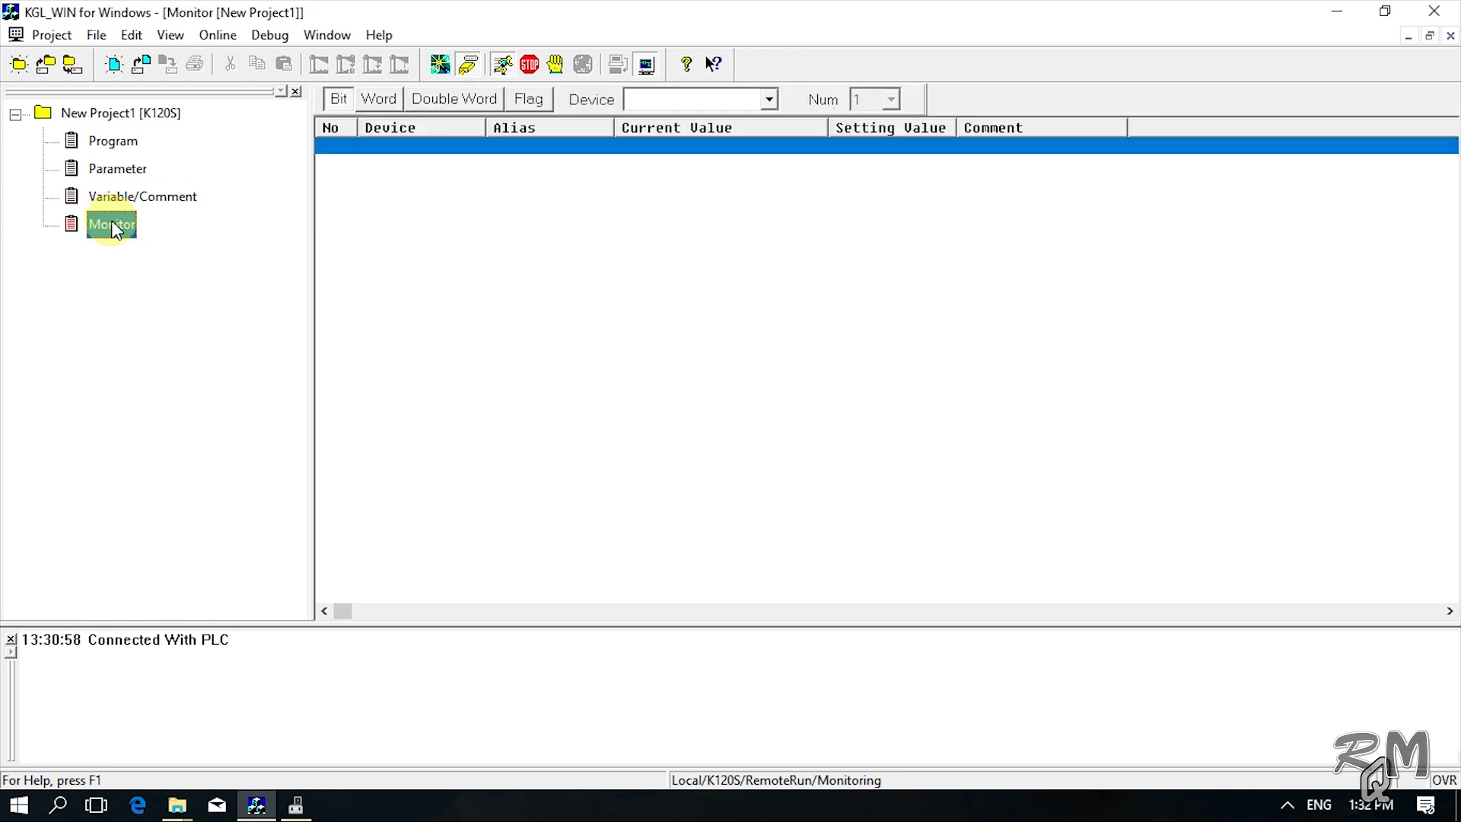
click(125, 145)
double_click(127, 144)
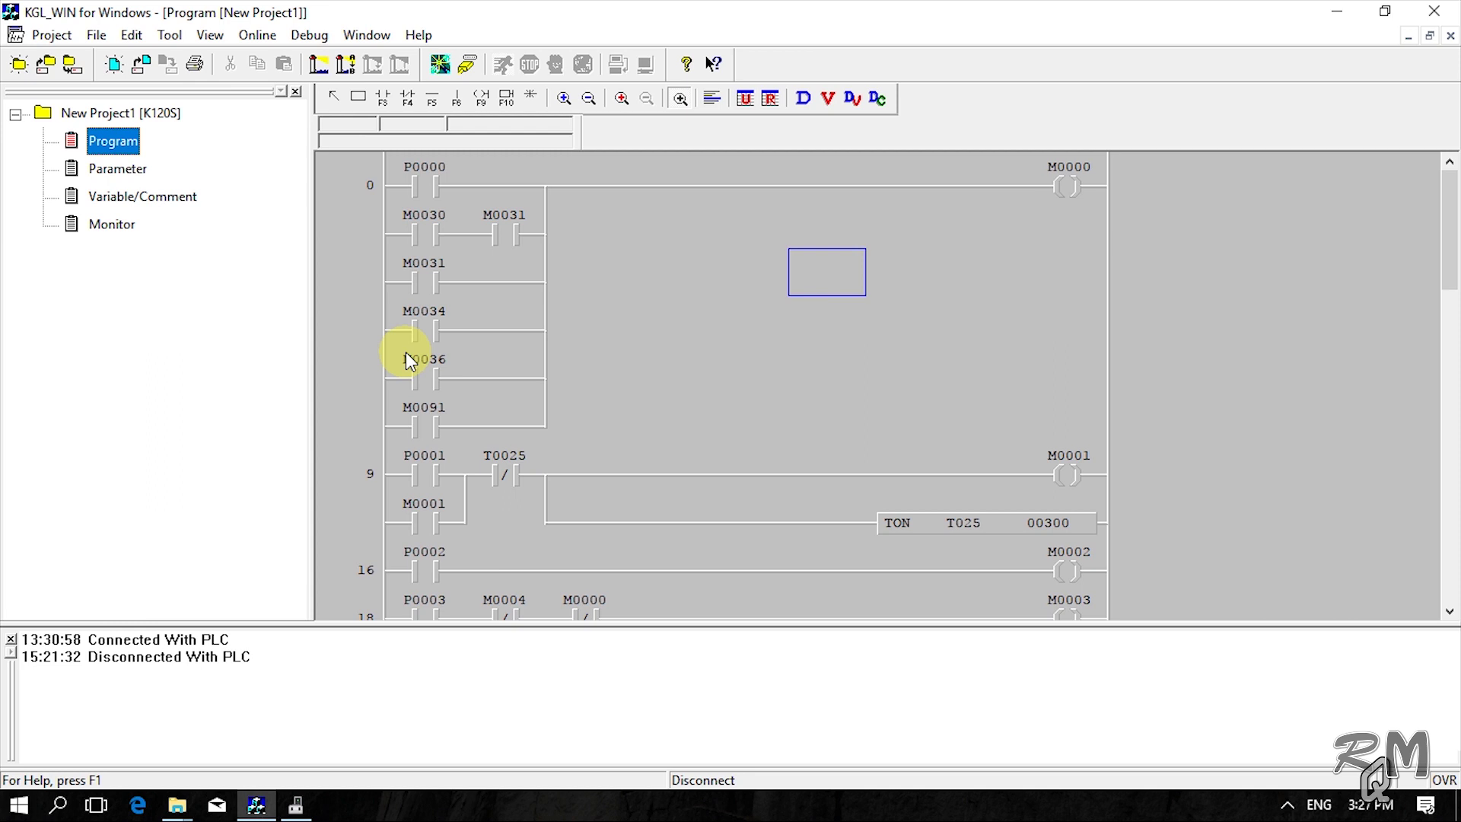
Step: Close the current project without saving its changes
click(54, 36)
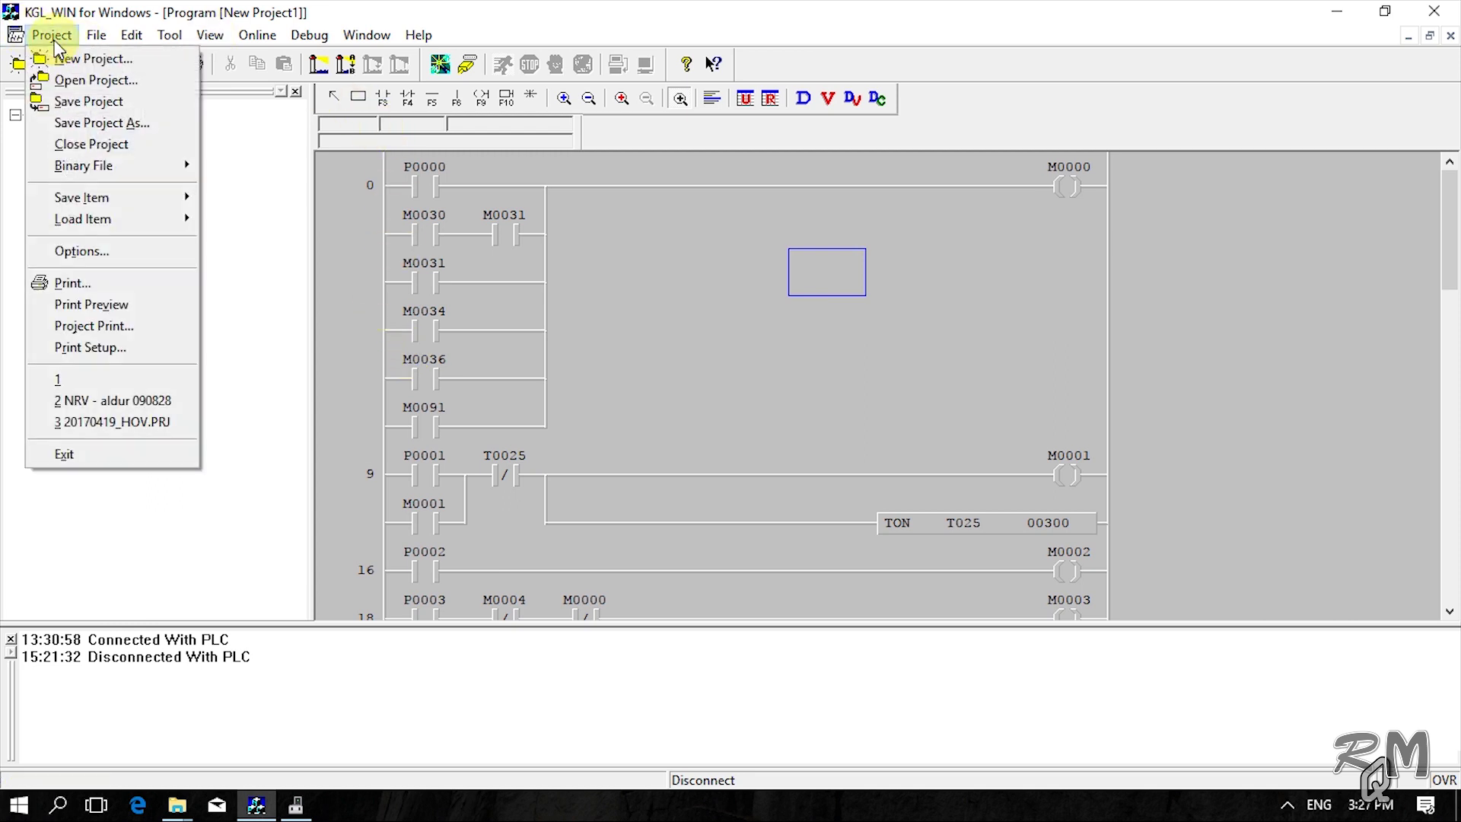
click(86, 143)
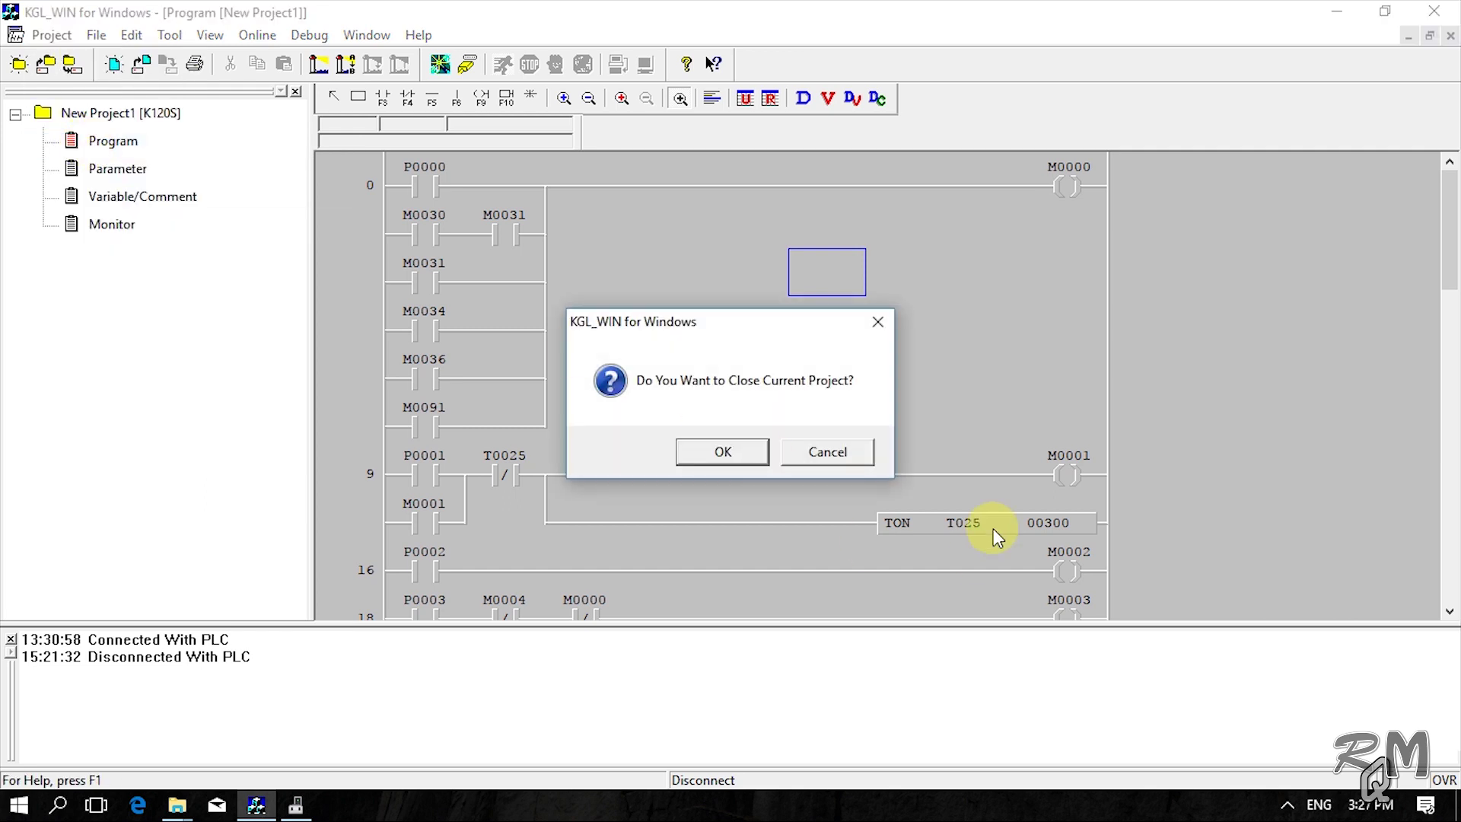
click(706, 453)
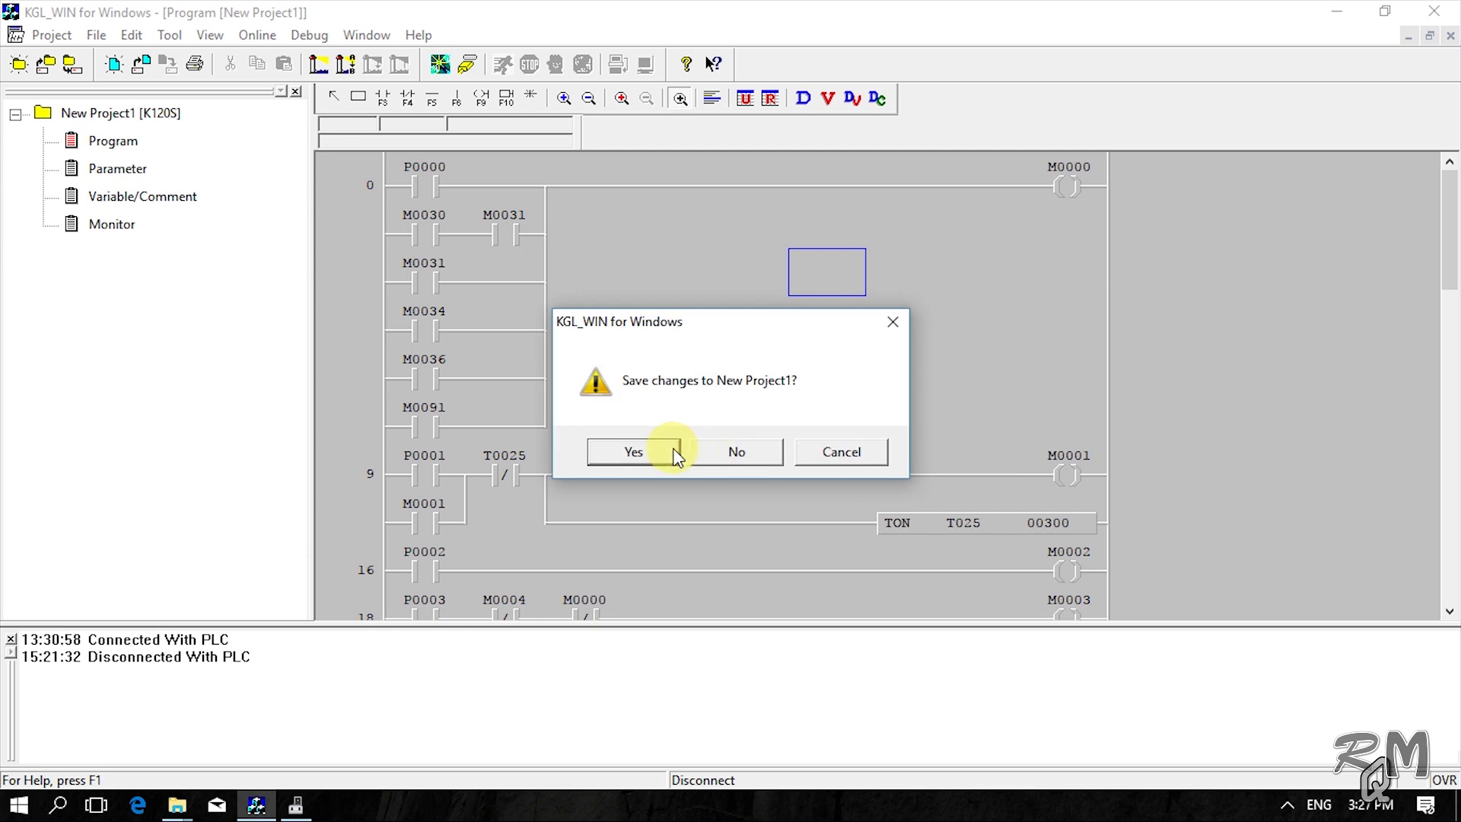
click(736, 454)
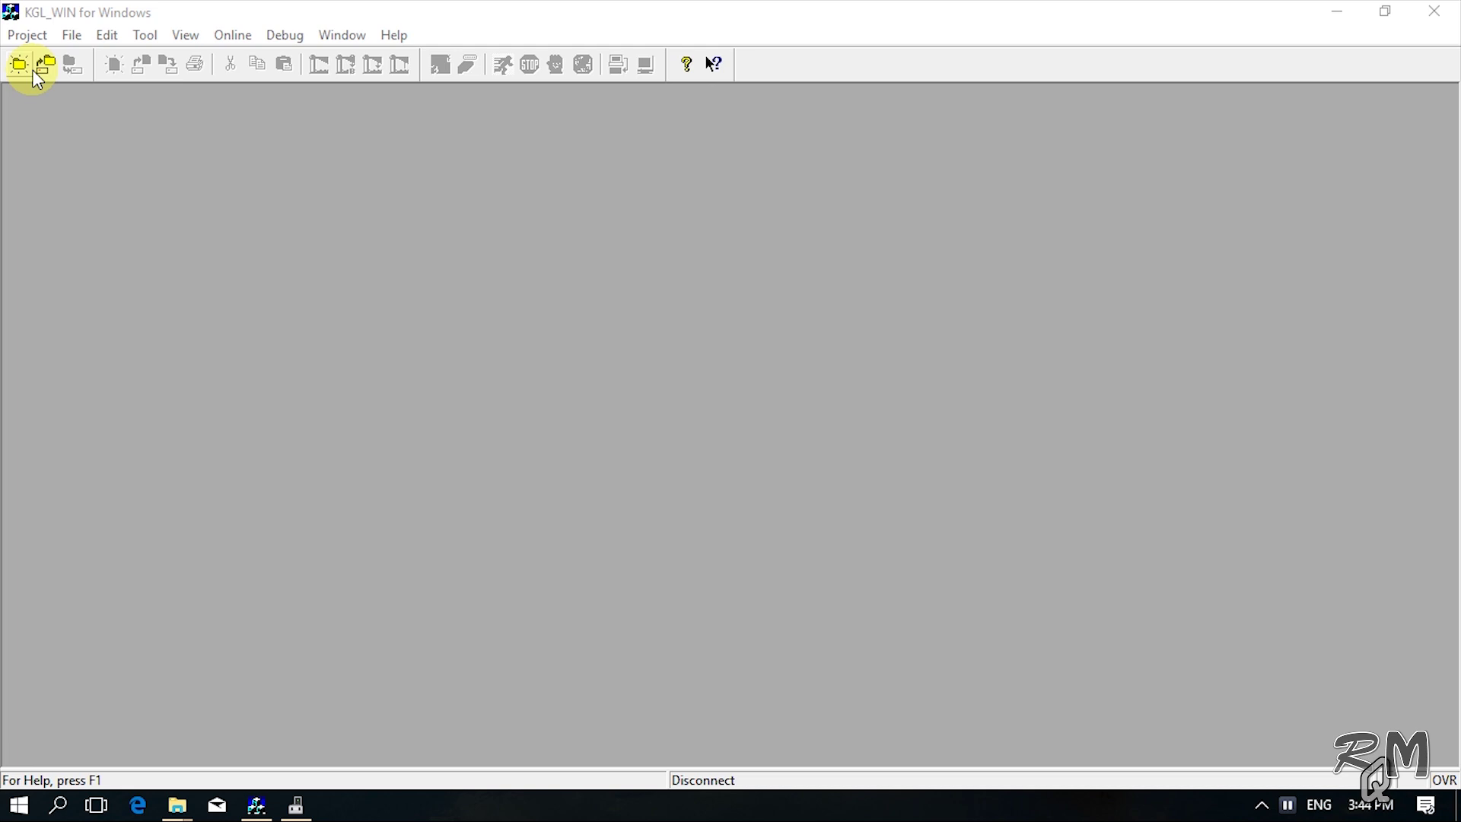
Step: Open the project NRV - aldur 090828-English.PRJ from the HOV Projects folder and maximize its ladder program window
click(26, 38)
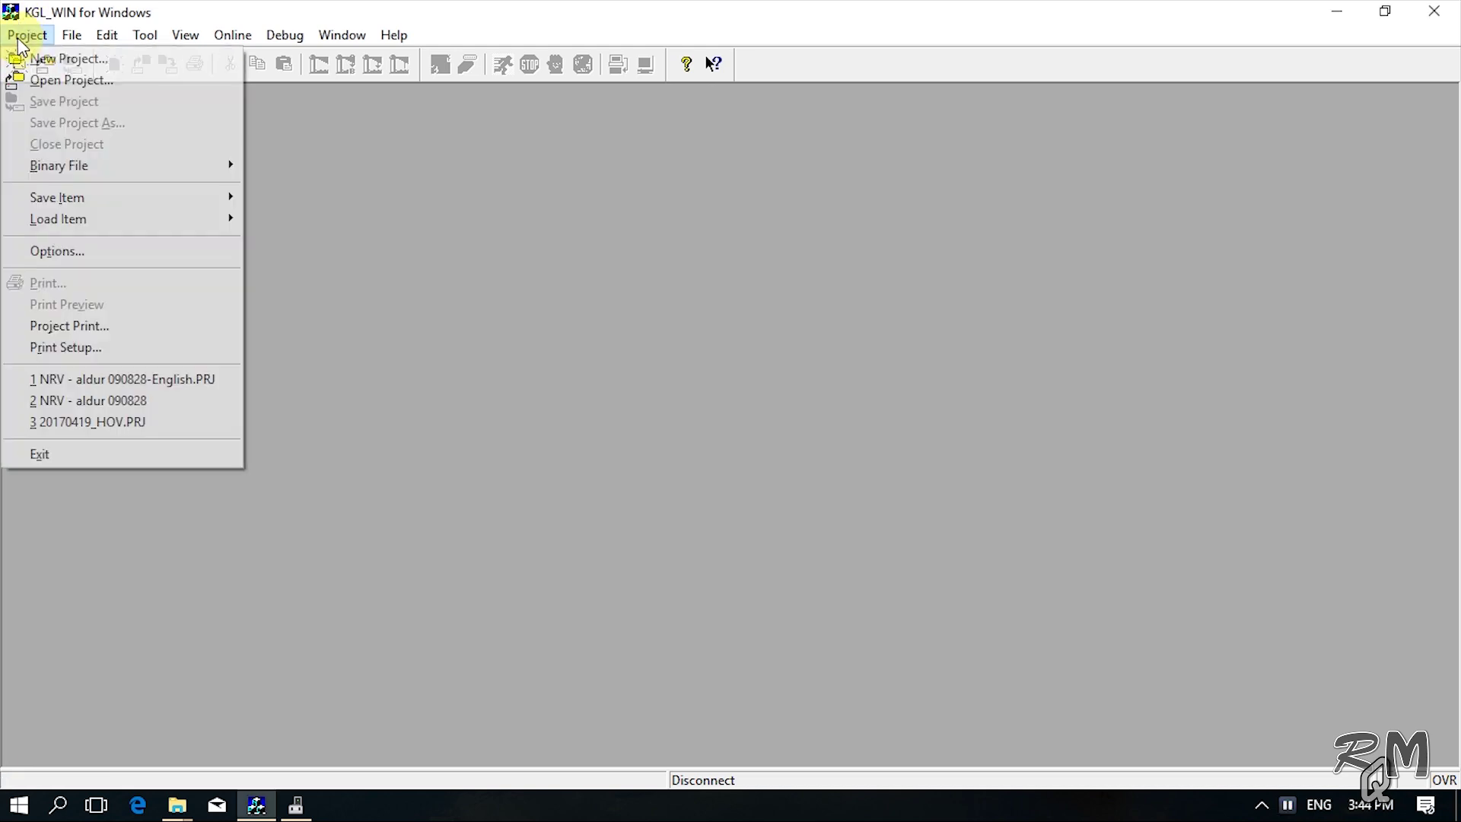
click(97, 76)
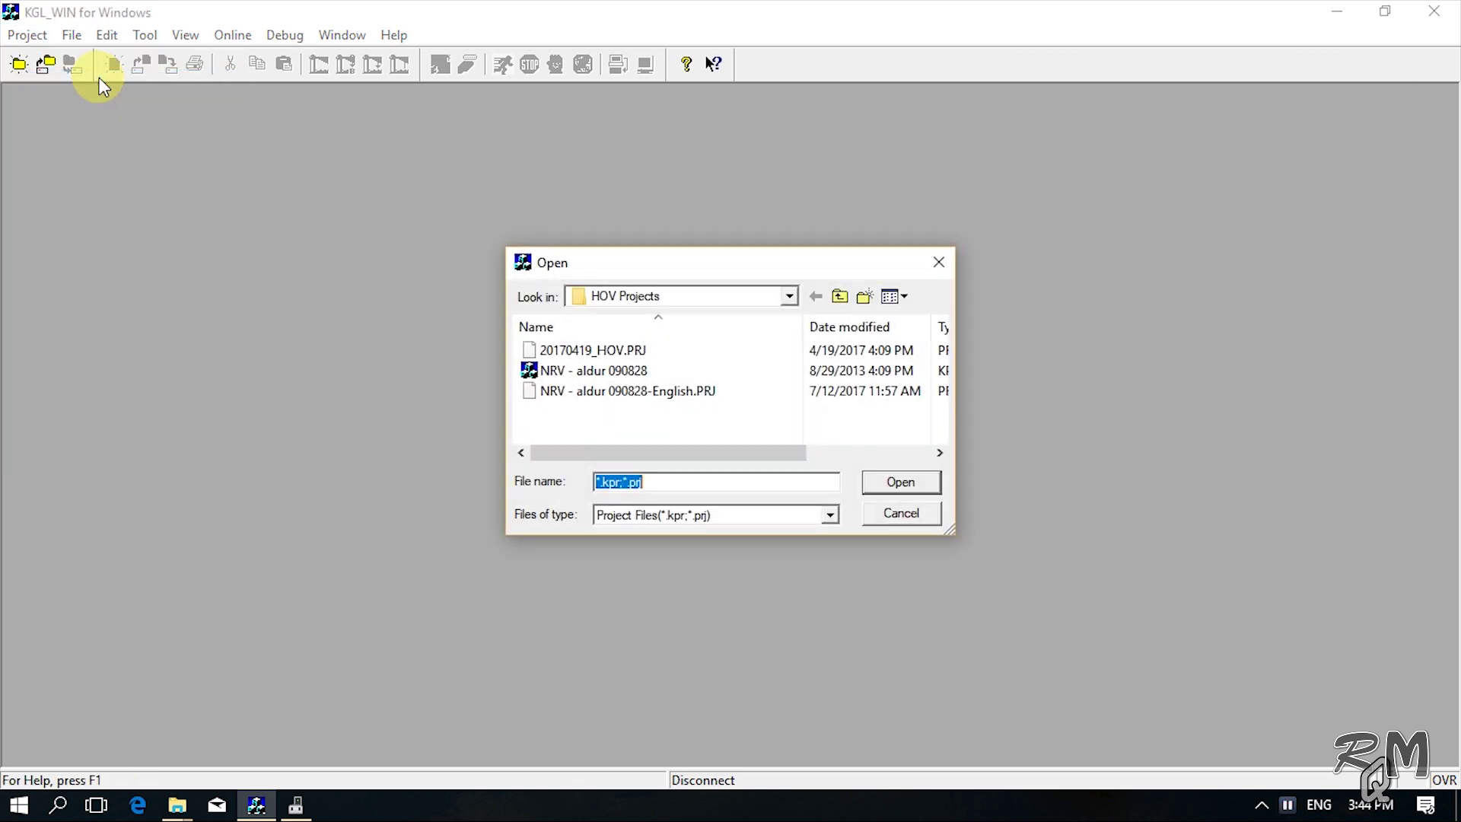
click(683, 396)
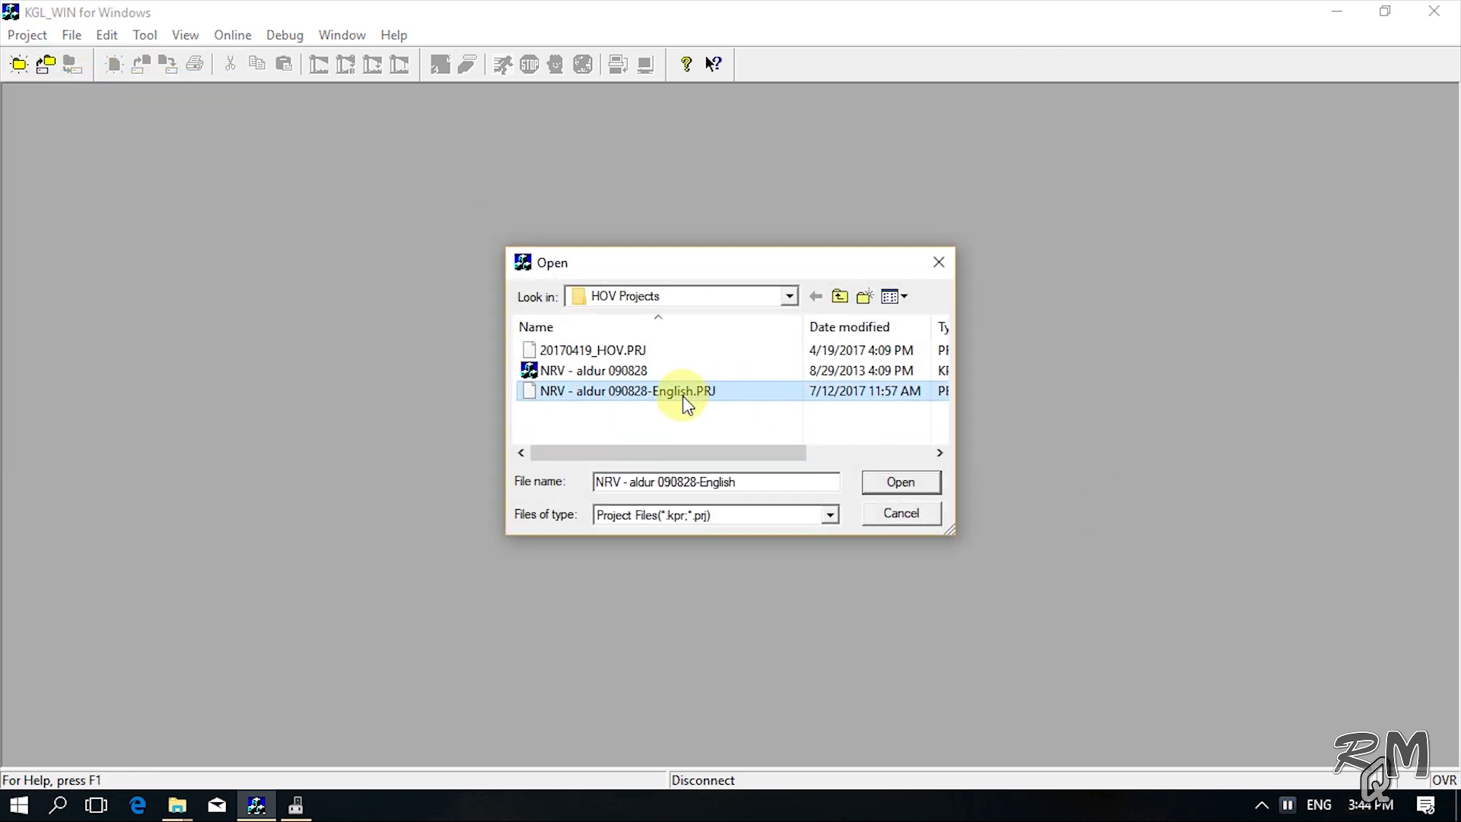
click(892, 487)
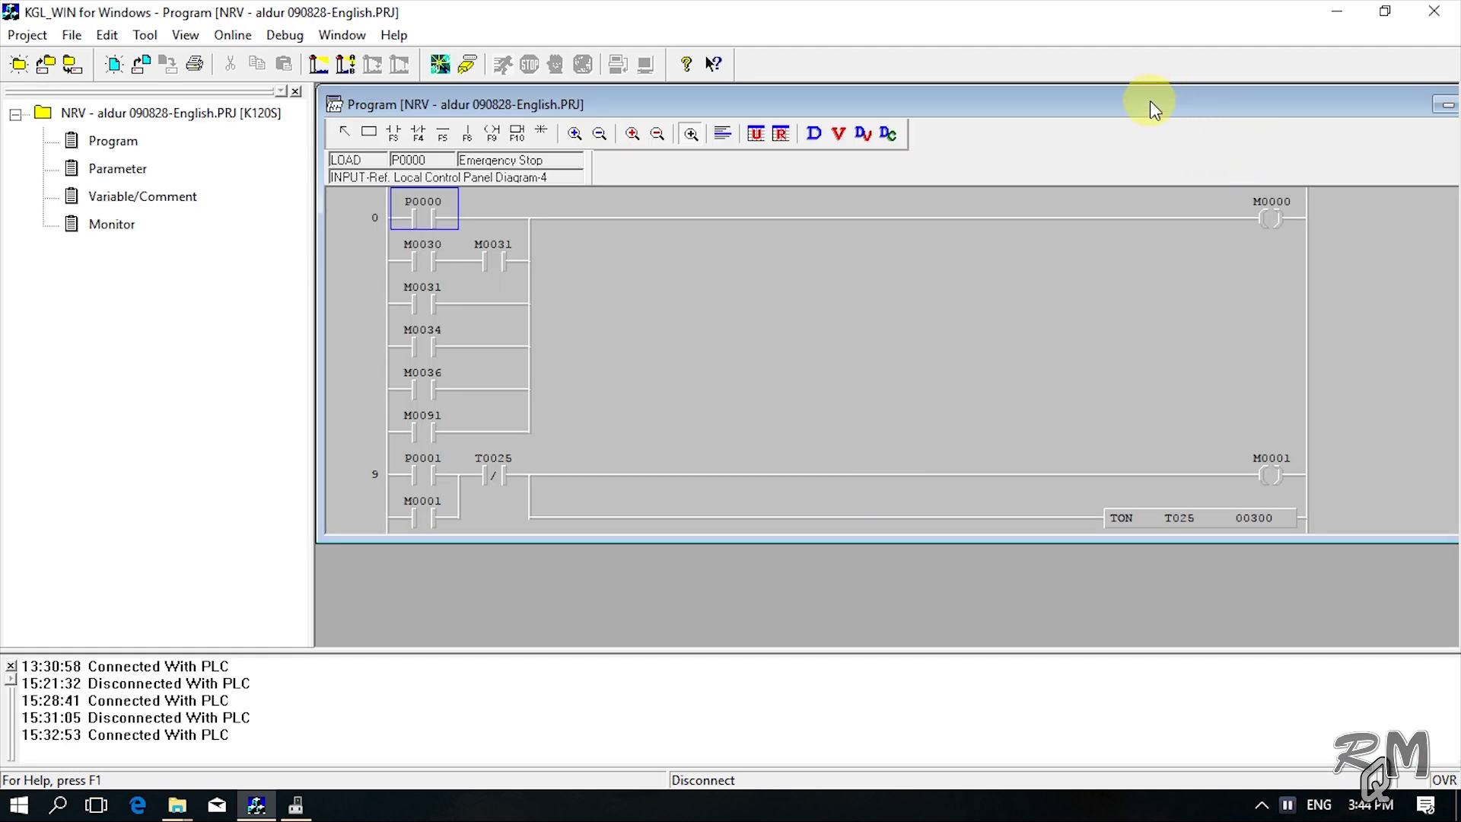
double_click(1150, 100)
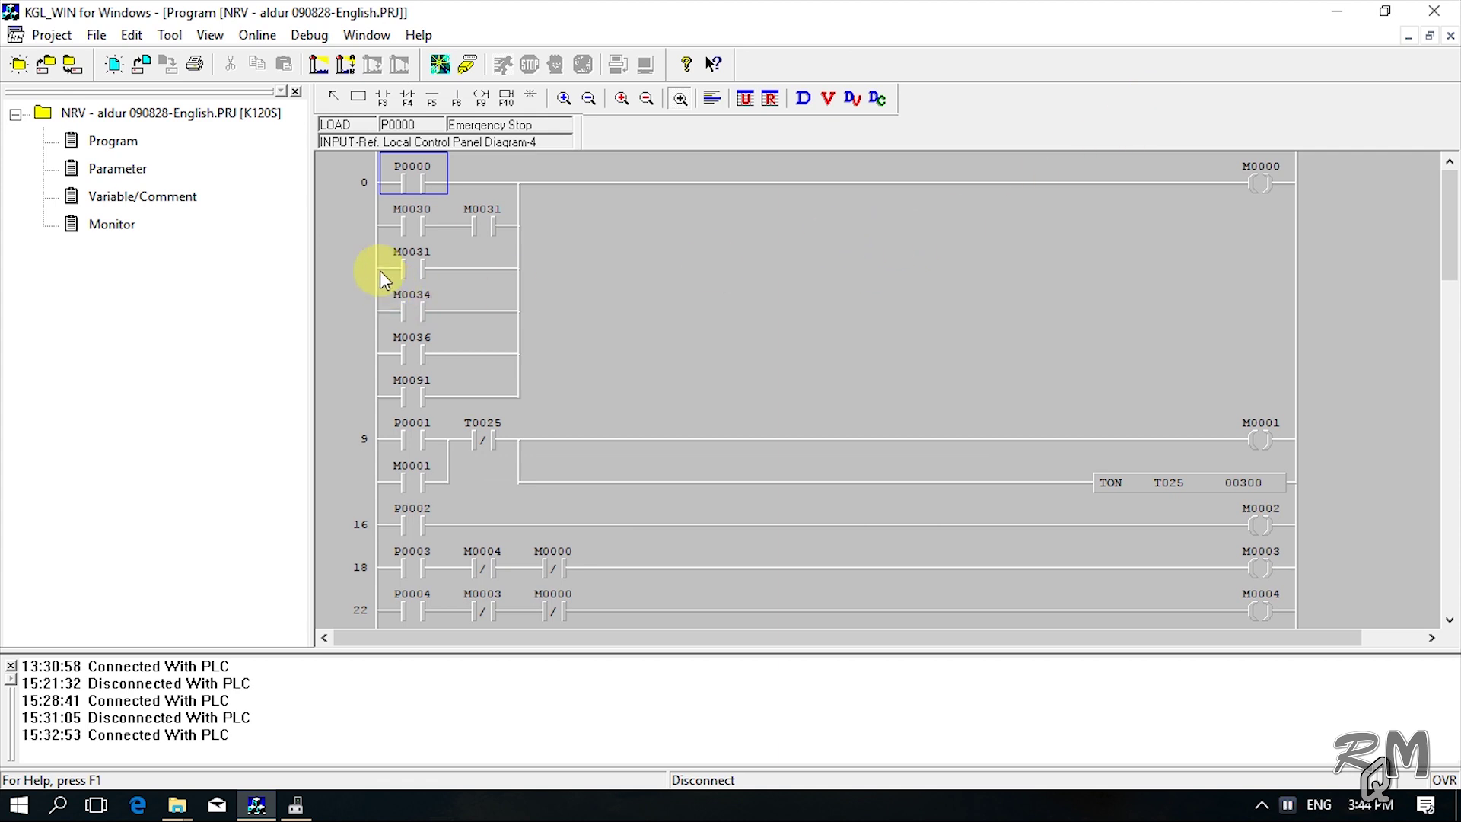
Step: View the Parameter, Variable/Comment and Monitor items of the NRV - aldur 090828-English project
click(127, 147)
double_click(114, 174)
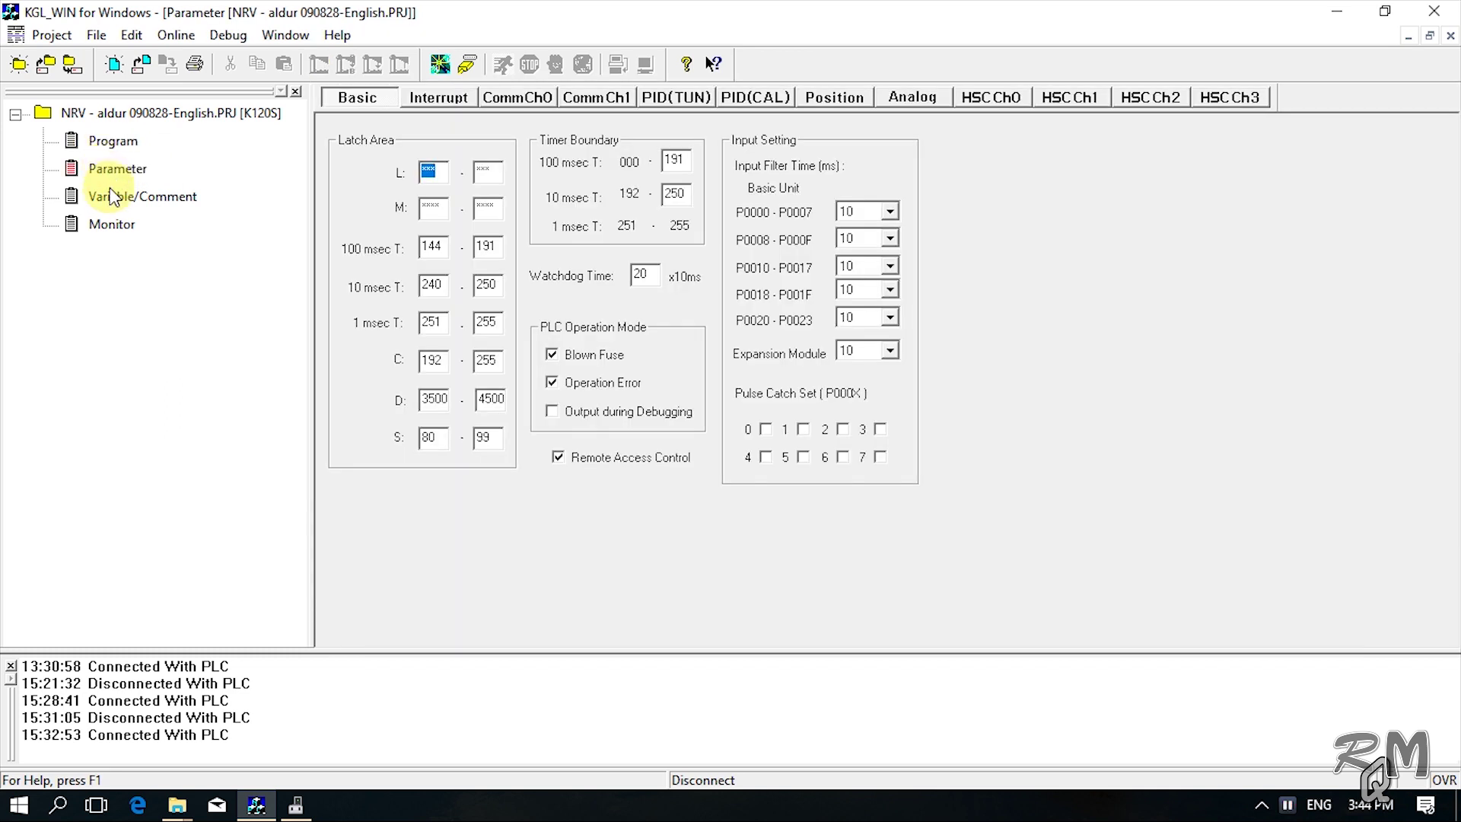
double_click(113, 200)
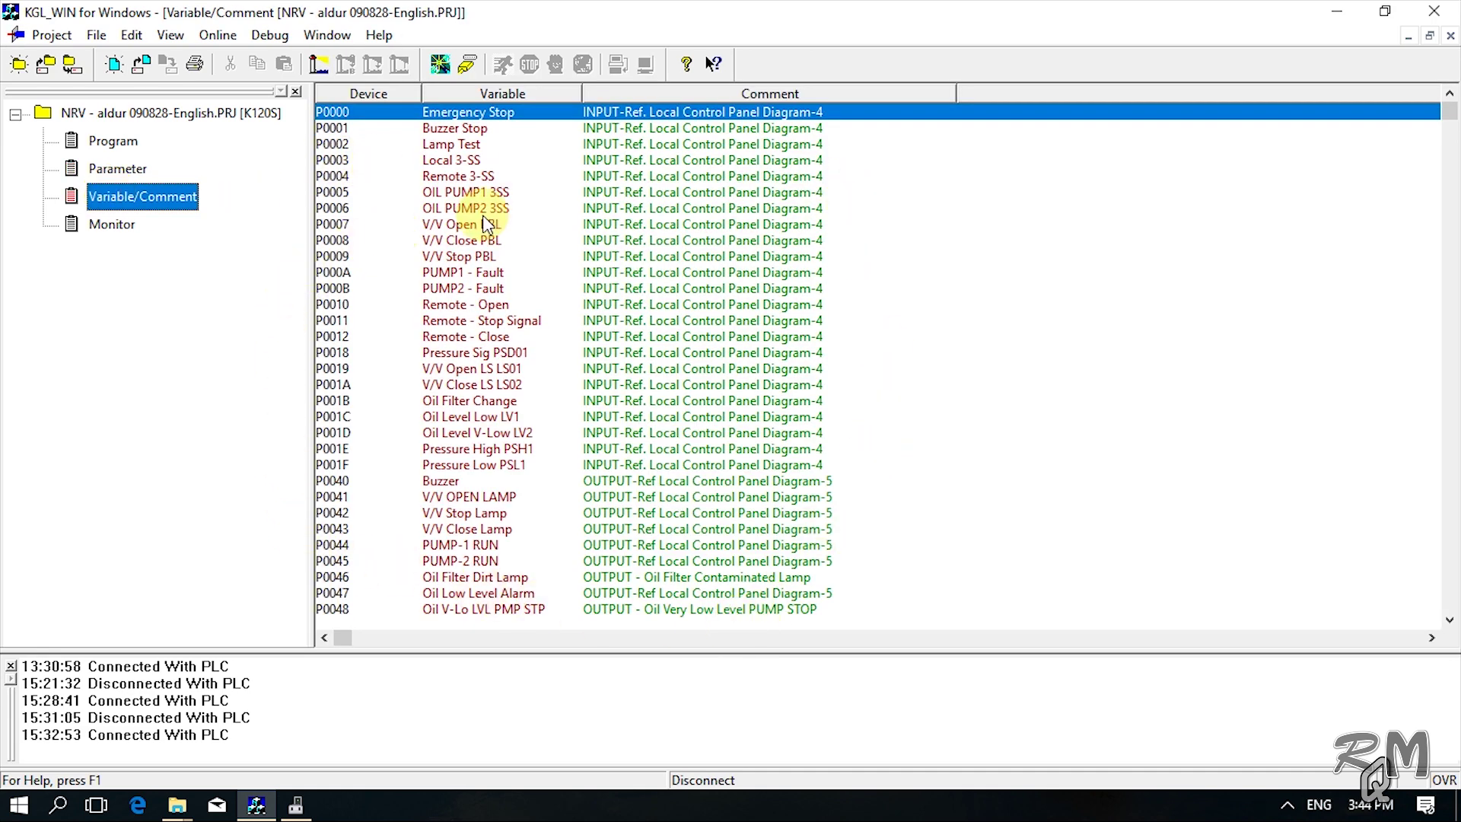
click(116, 224)
double_click(121, 225)
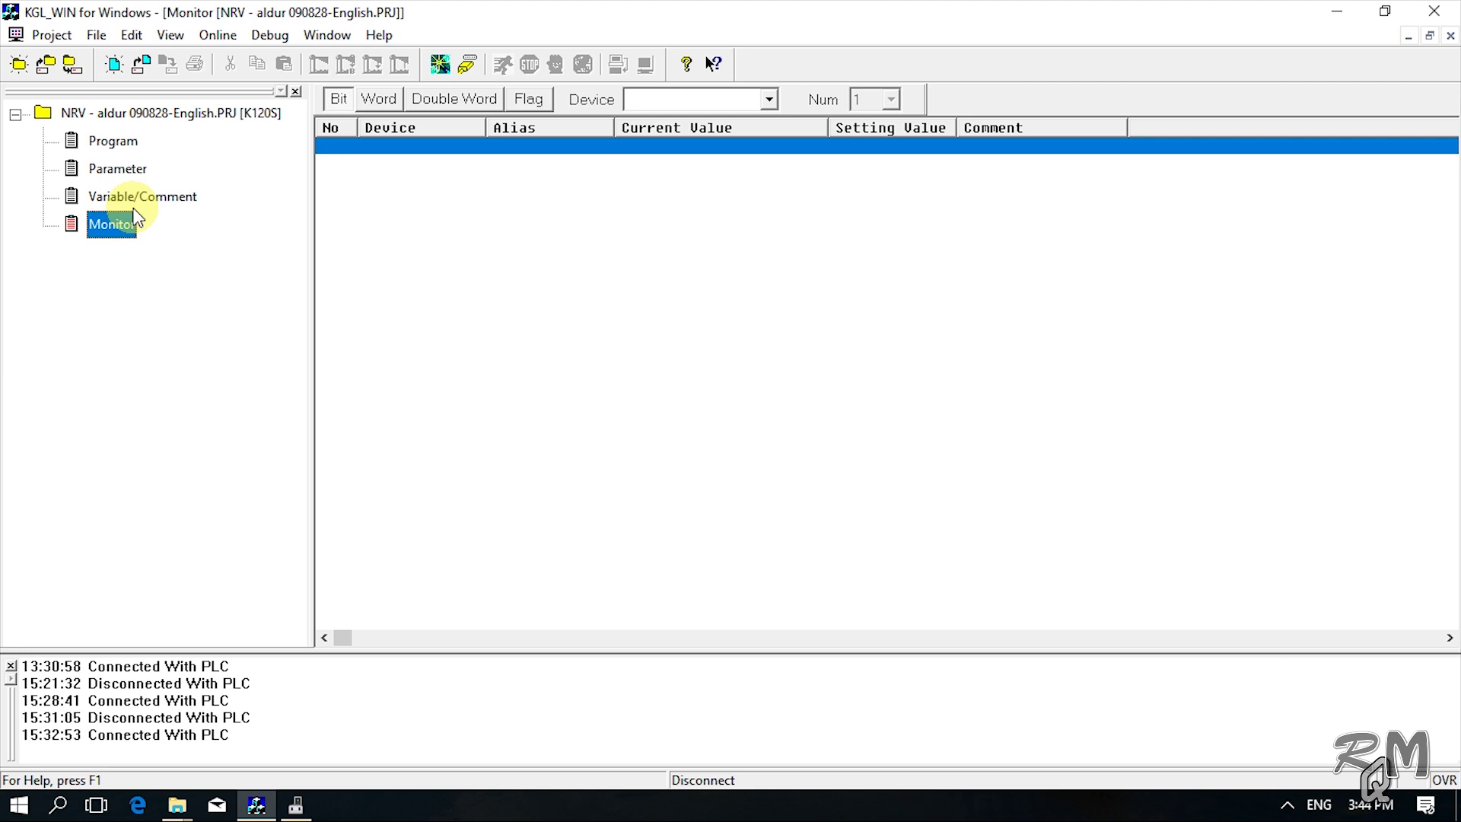
Step: Reopen the Variable/Comment list and examine the names and comments of the input, output, memory and timer devices
double_click(134, 199)
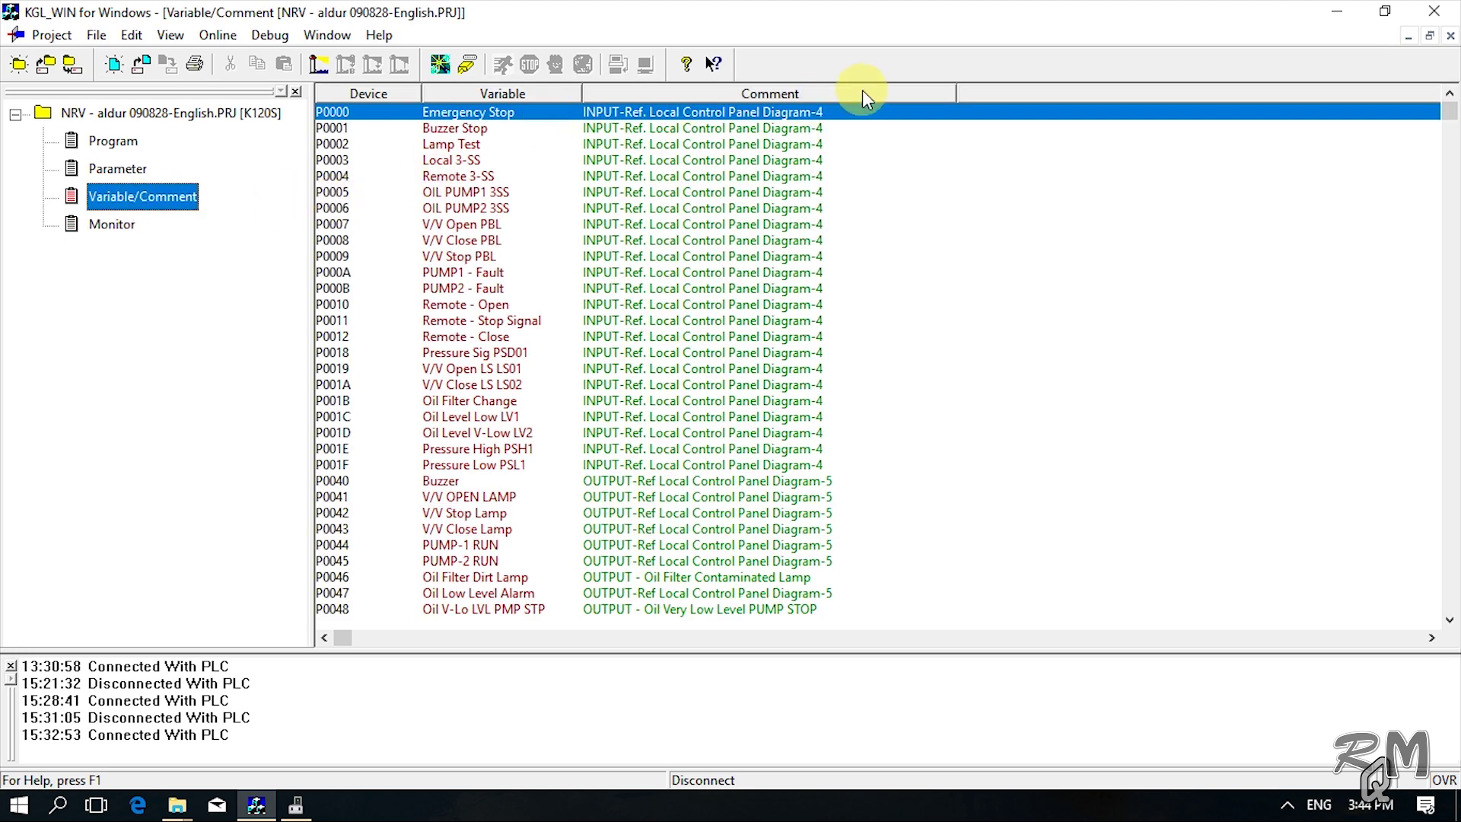
scroll(784, 300, down, 10)
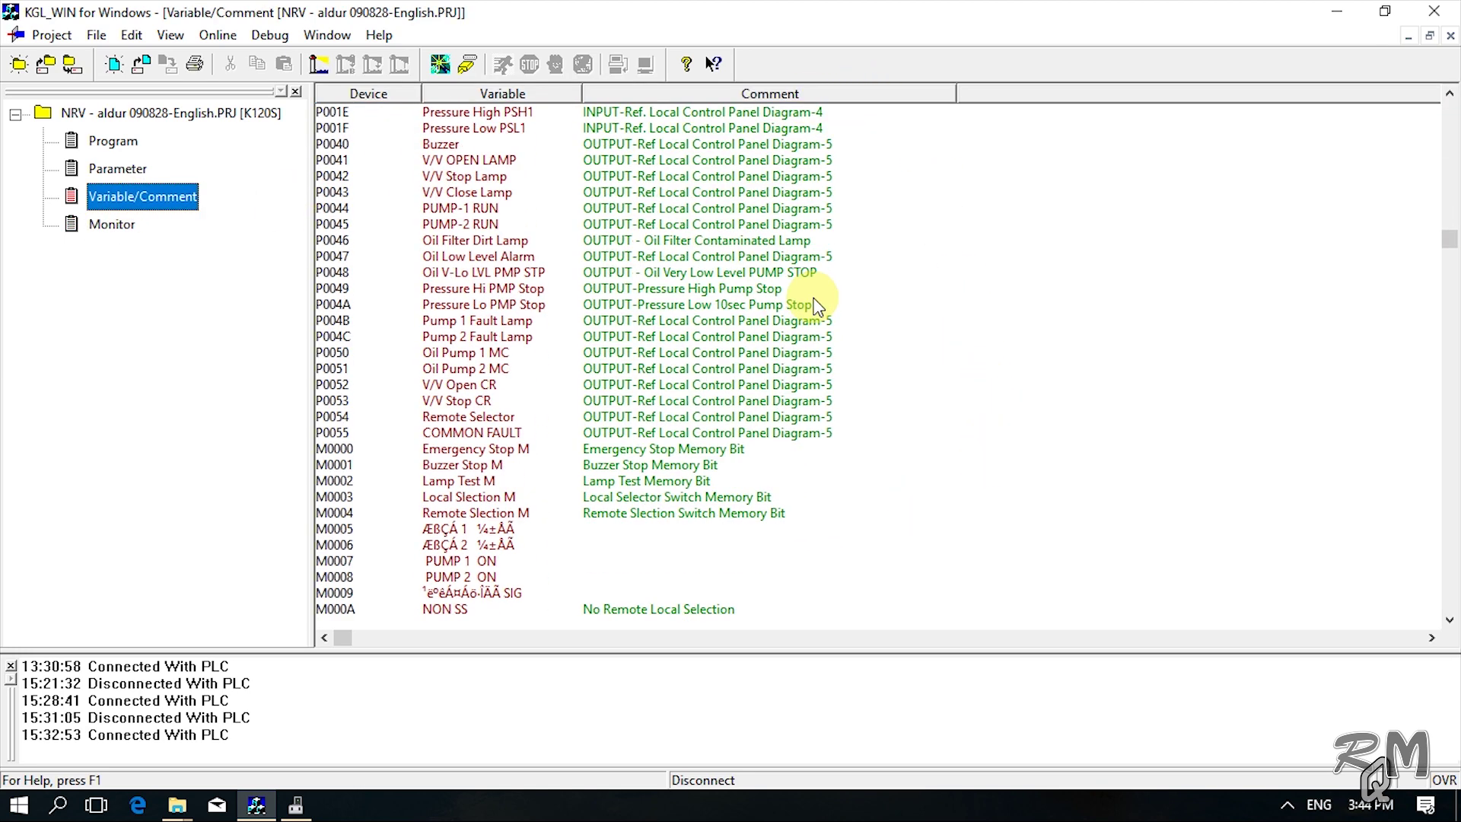
scroll(811, 285, down, 4)
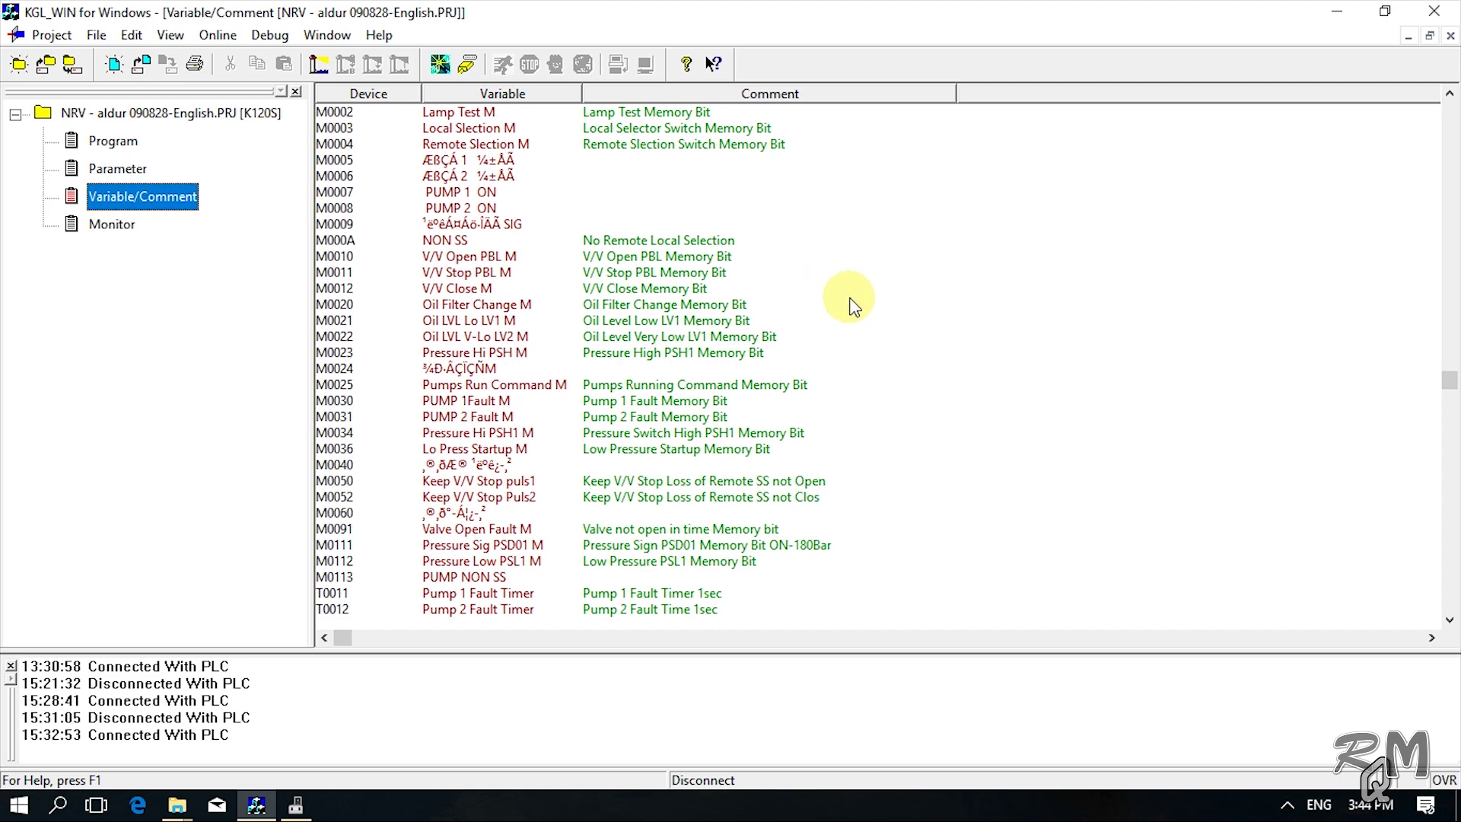
Step: Go back to the first entry of the Variable/Comment list and open the project's ladder program
scroll(852, 304, up, 2)
scroll(853, 304, up, 10)
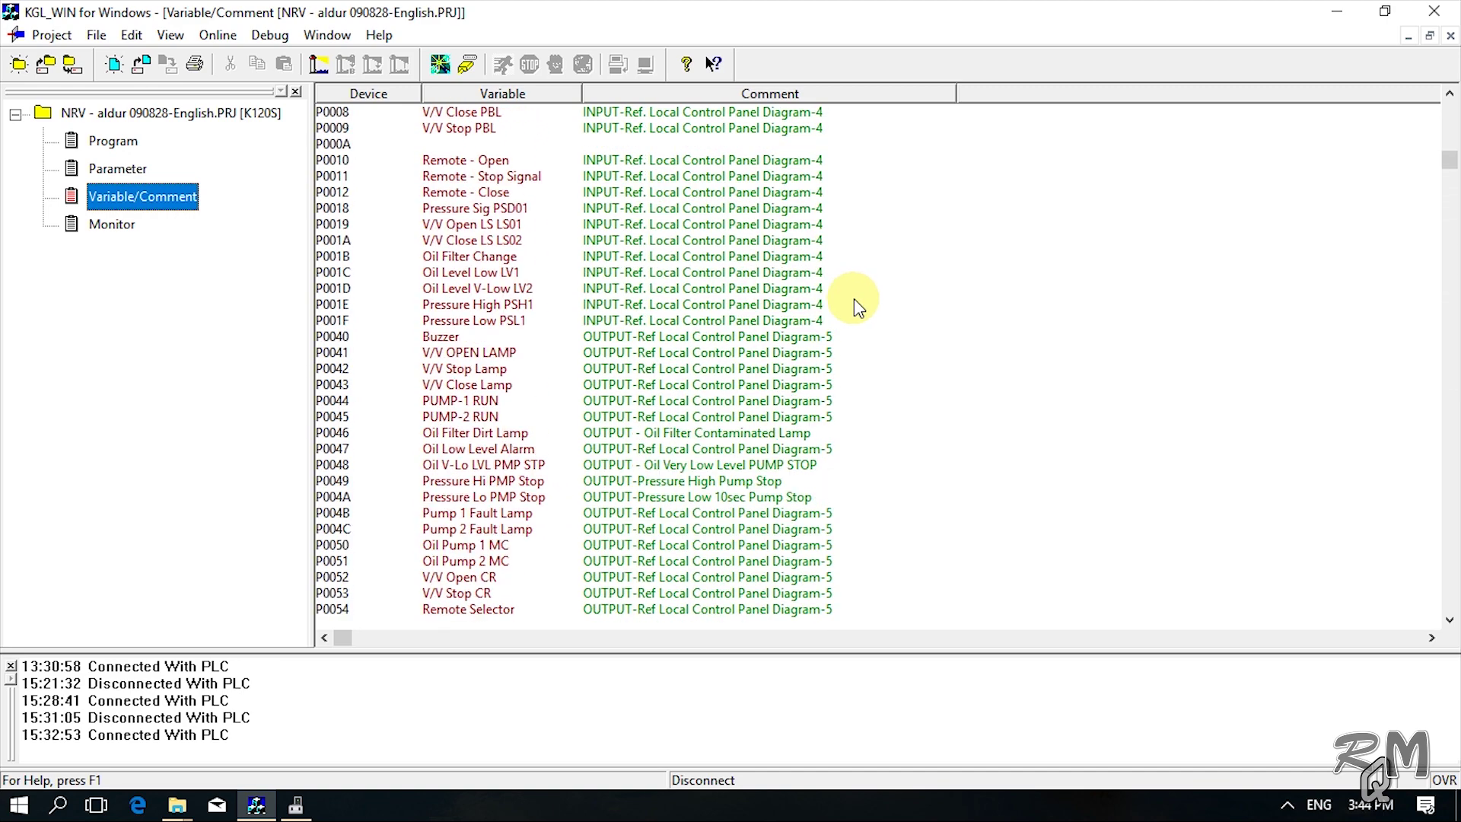
key(Home)
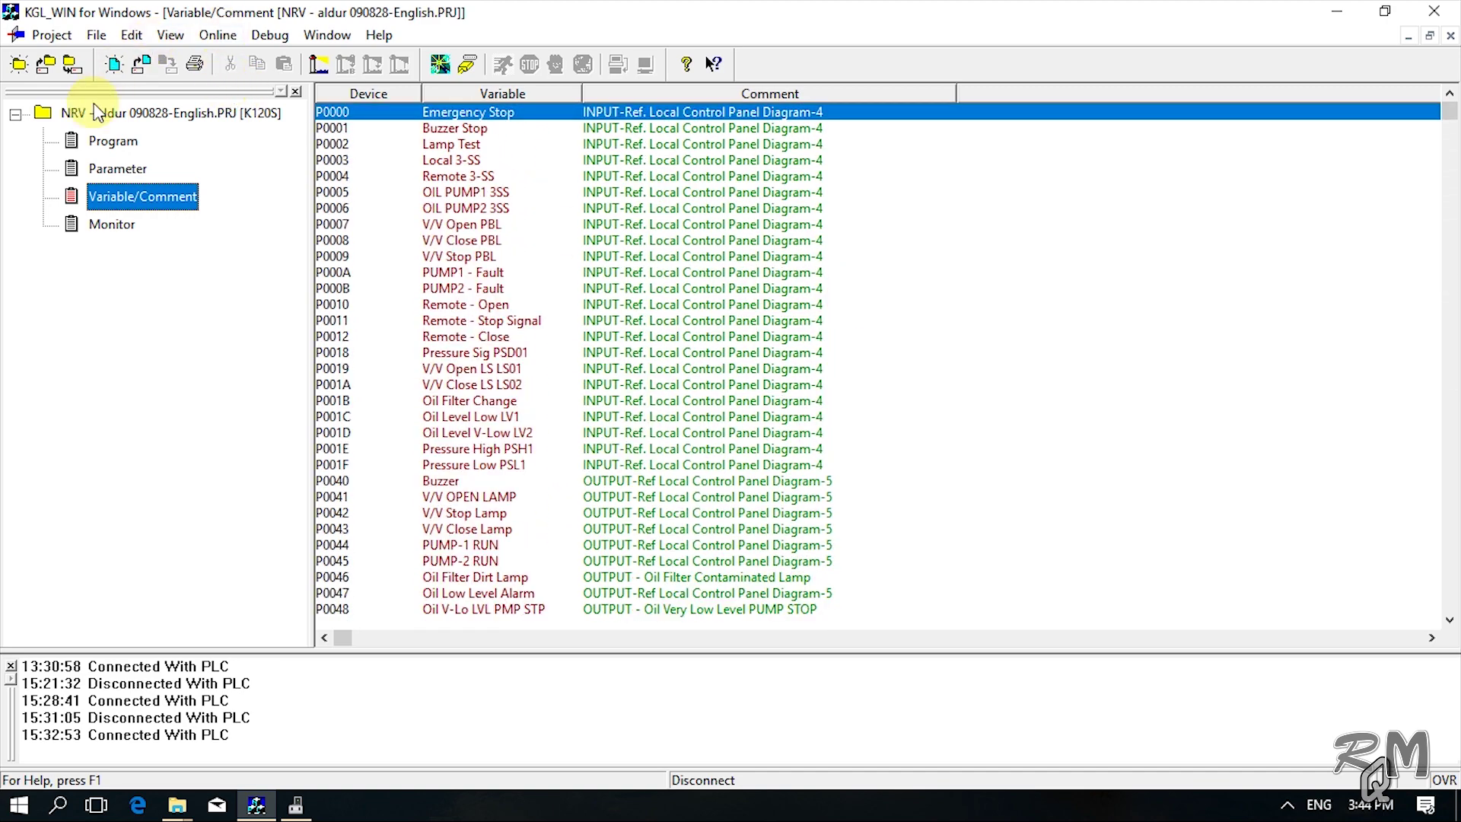
click(97, 144)
double_click(97, 145)
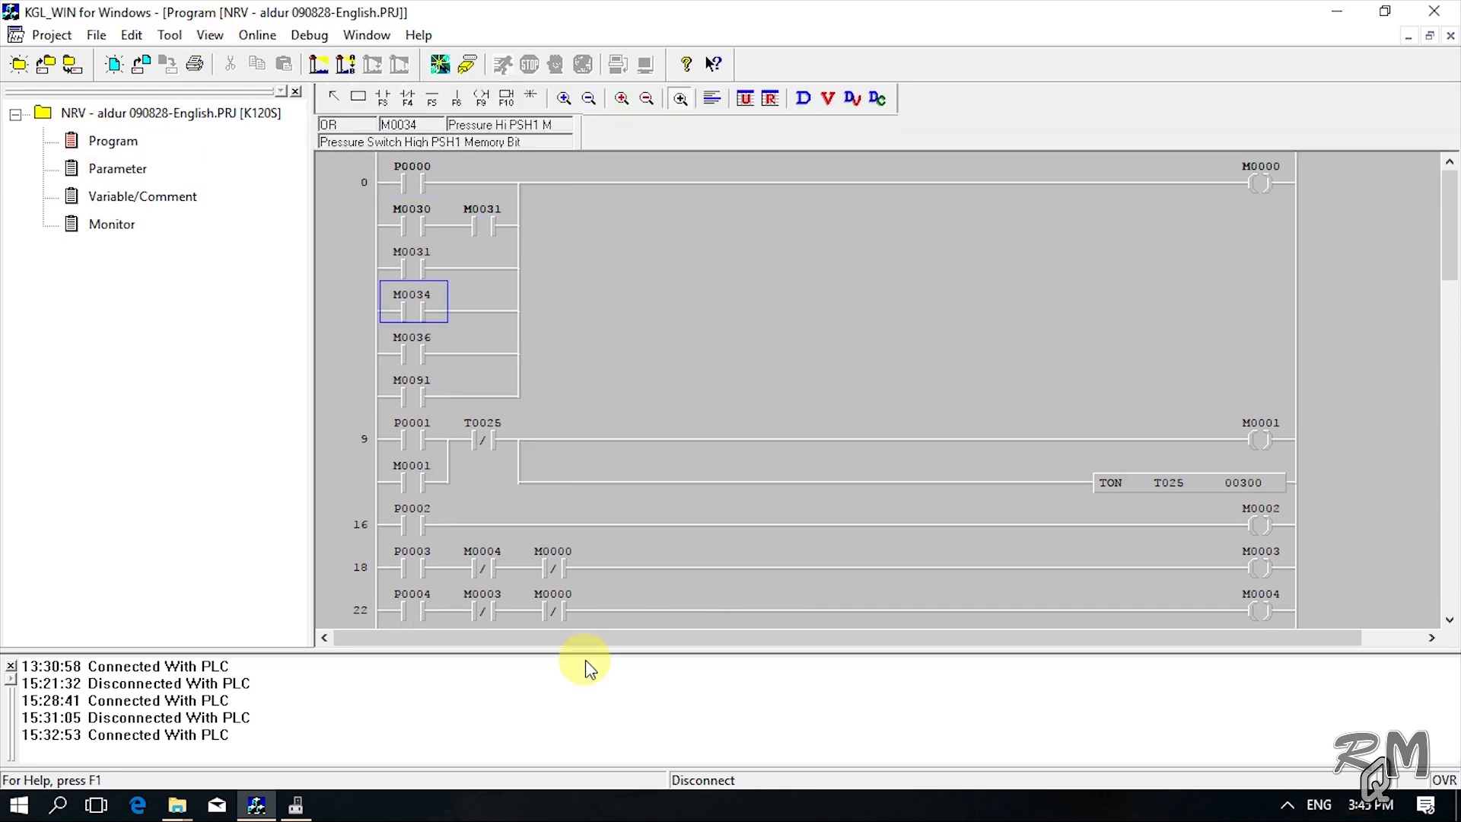
Step: Label the ladder elements by Device Name, and switch the labels to Variable Name
click(210, 35)
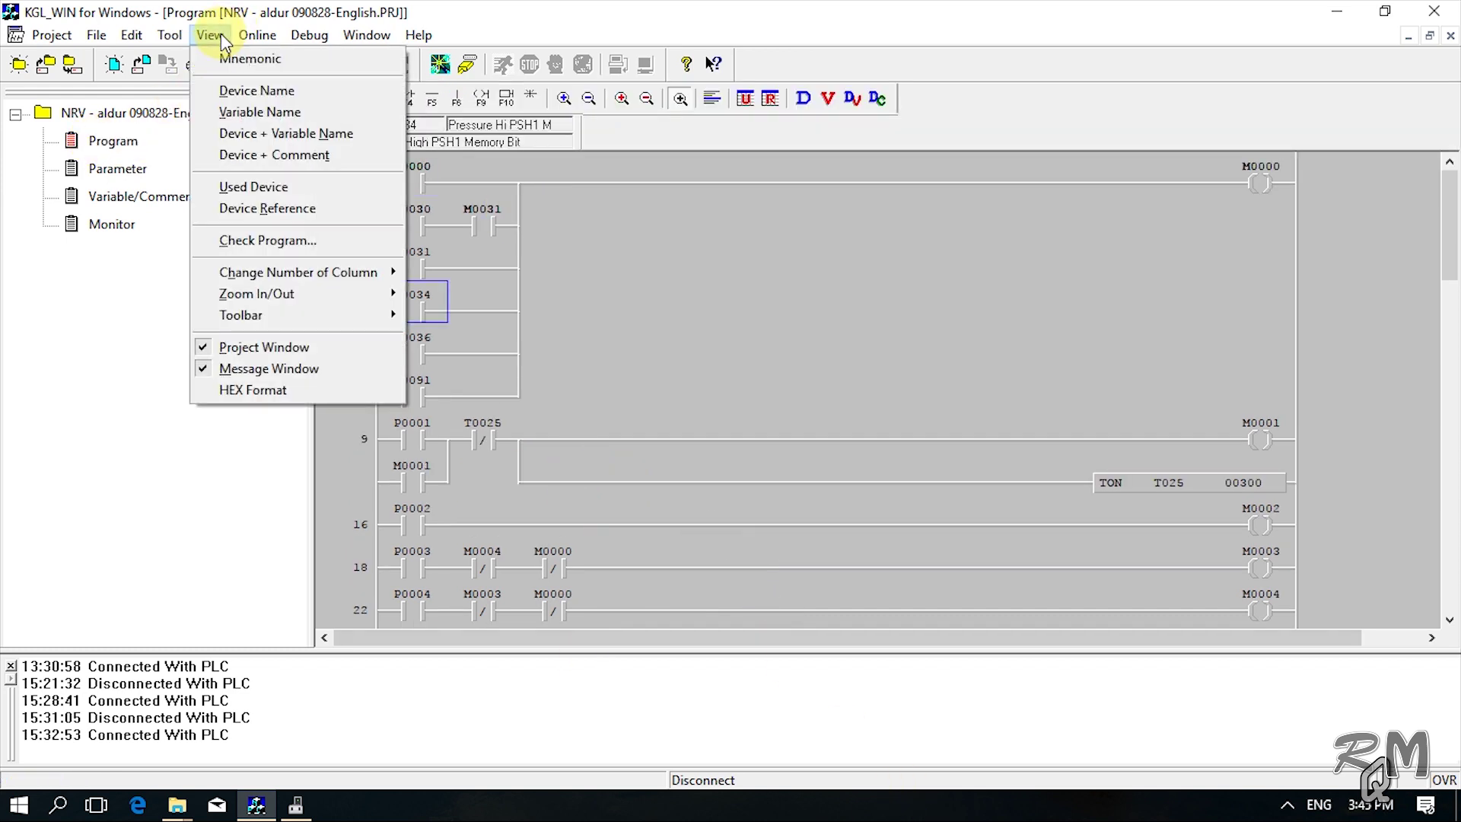
mouse_move(169, 35)
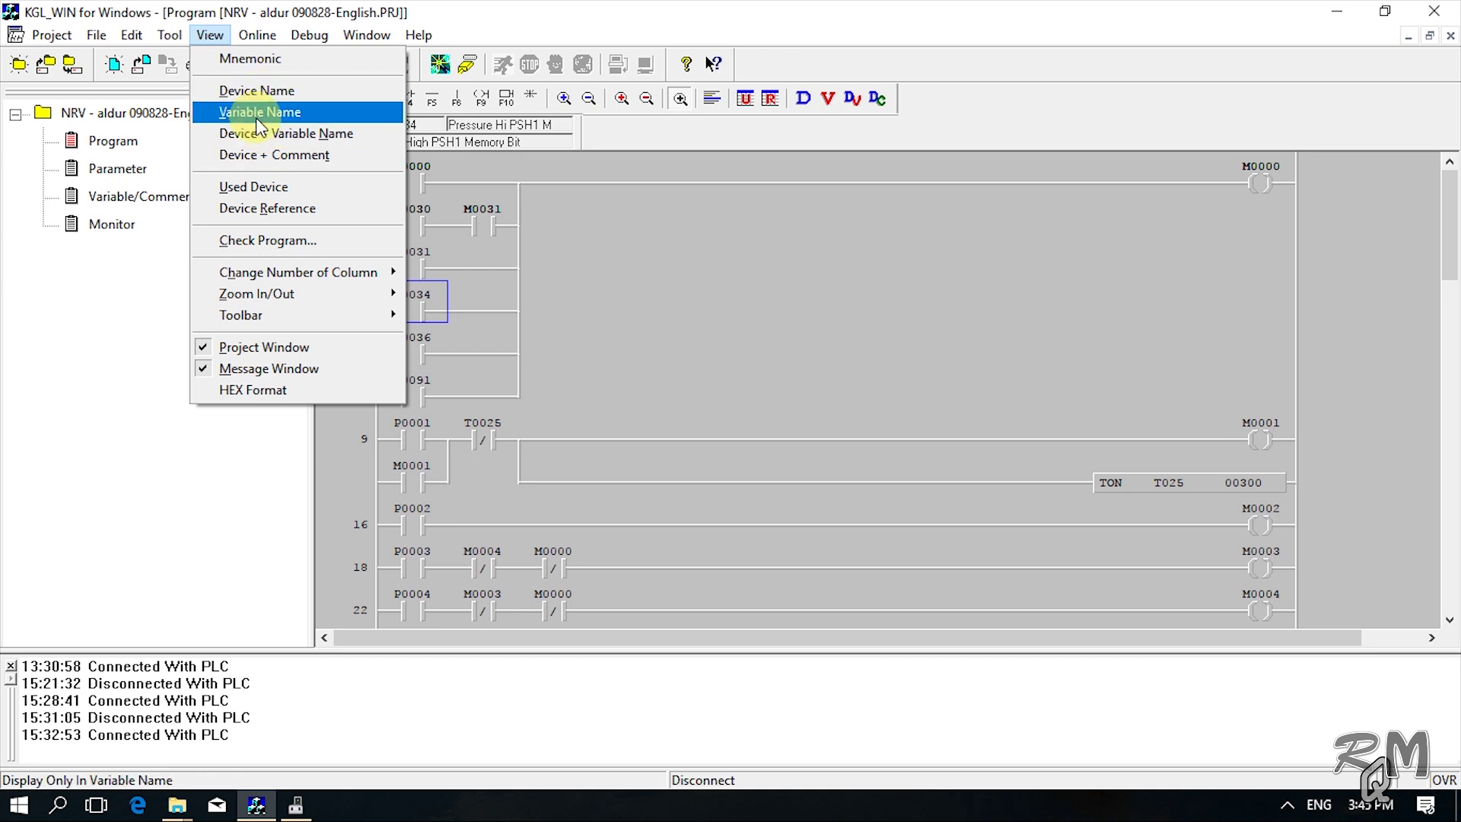
click(272, 97)
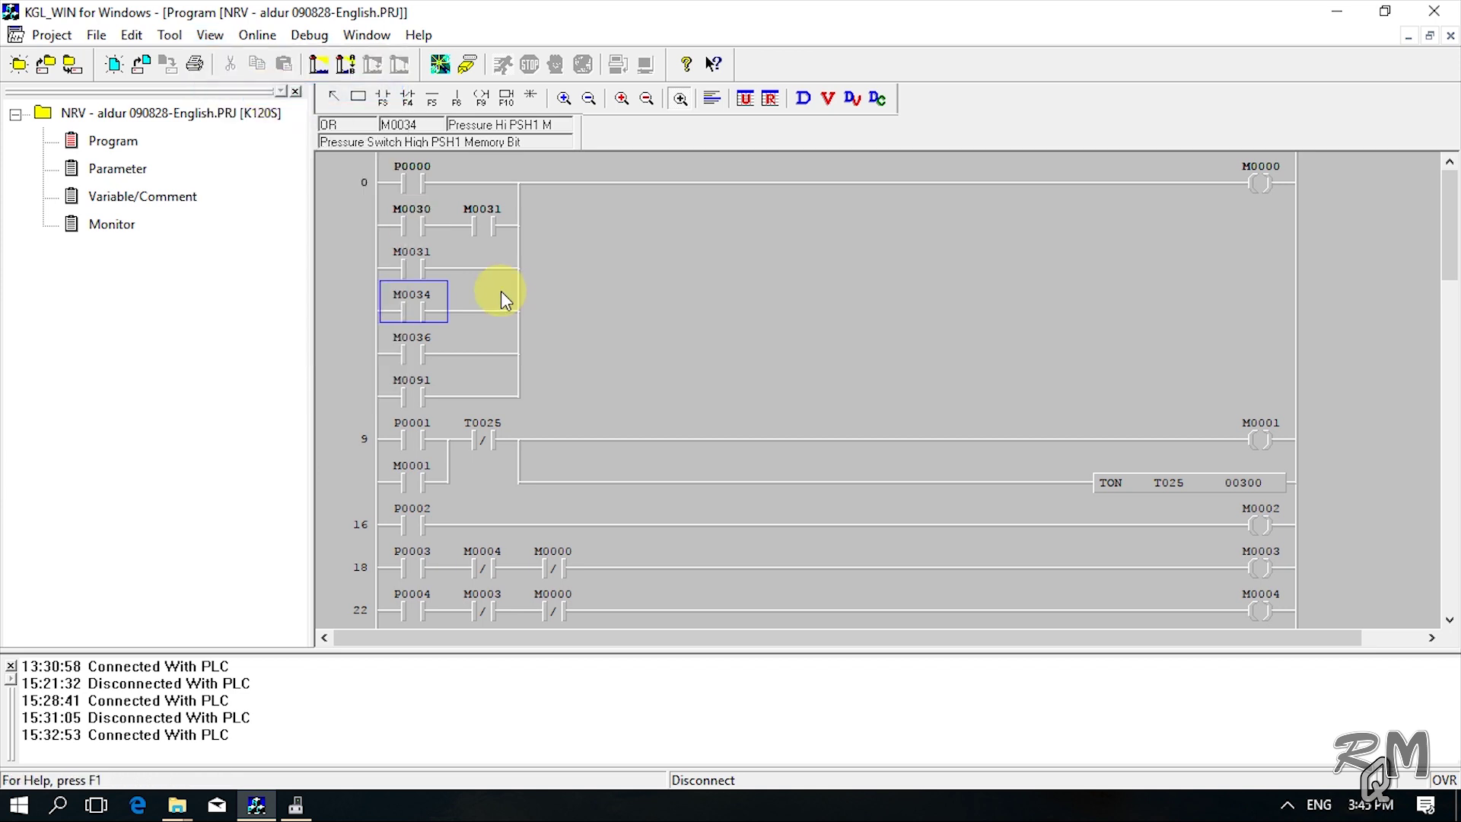
click(210, 35)
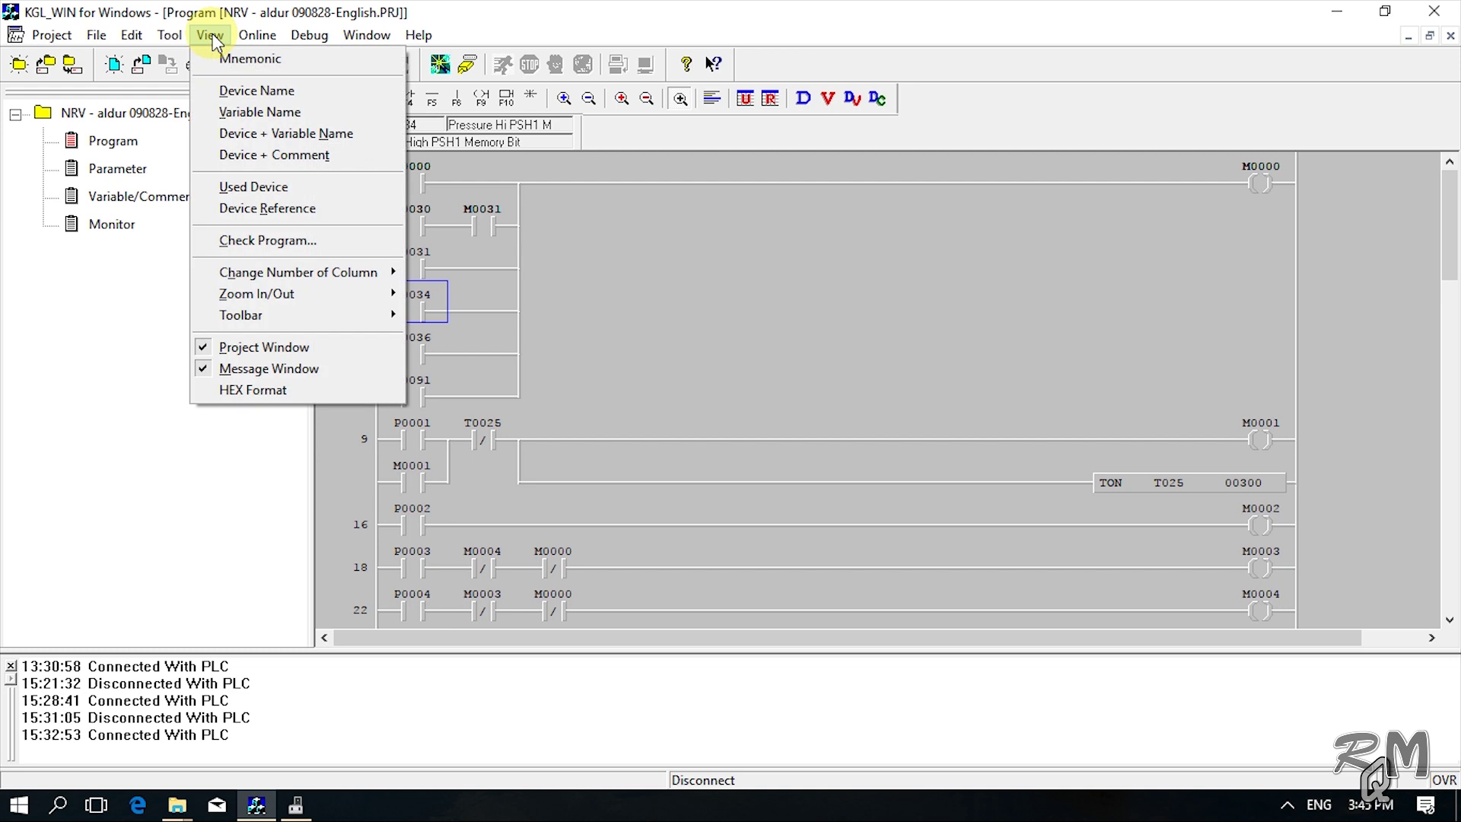
click(250, 114)
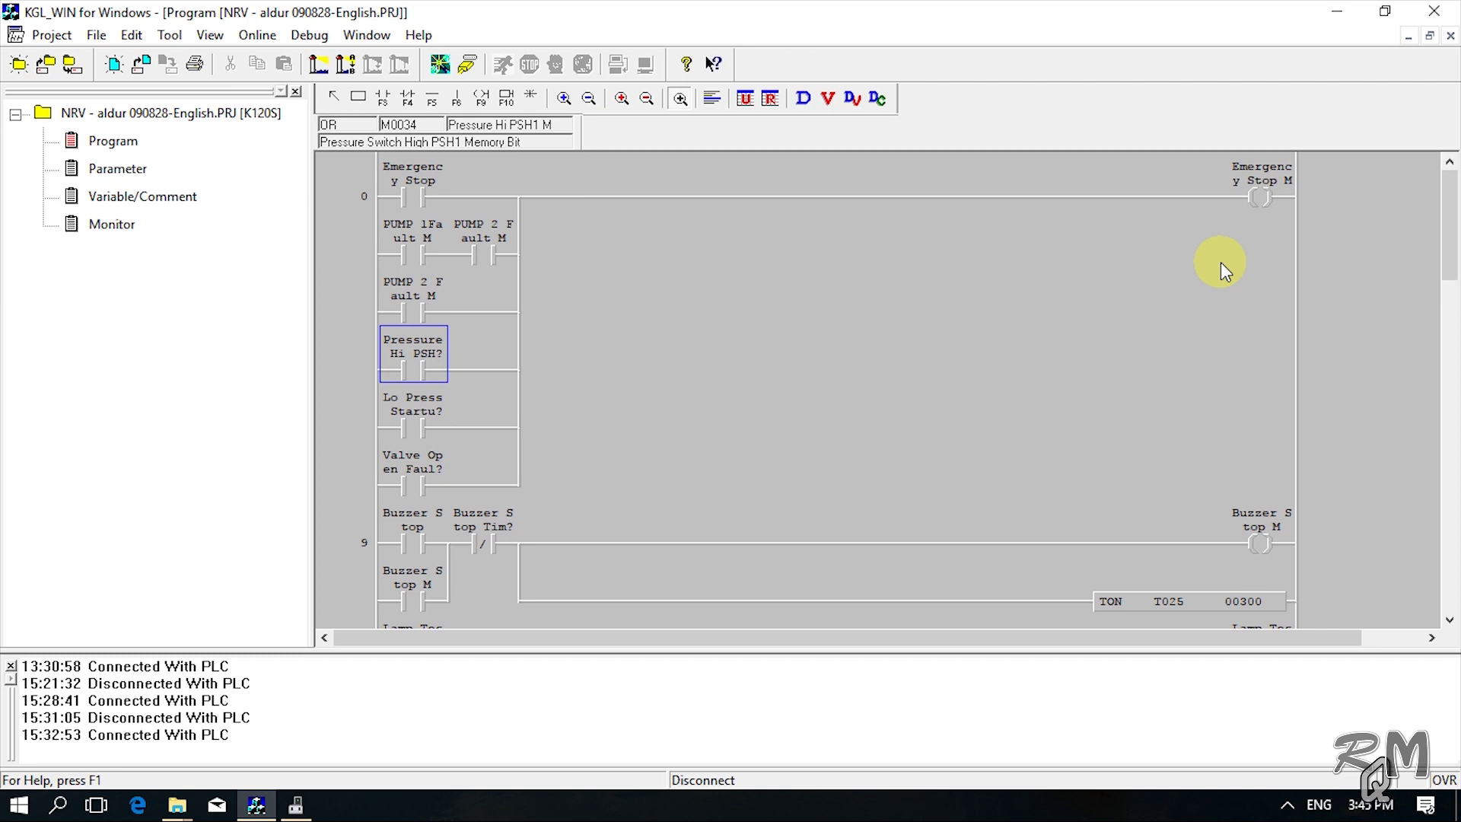
Step: Label the ladder elements with Device + Variable Name and examine the rungs from step 0 through the pressure switch rungs around step 99
click(217, 36)
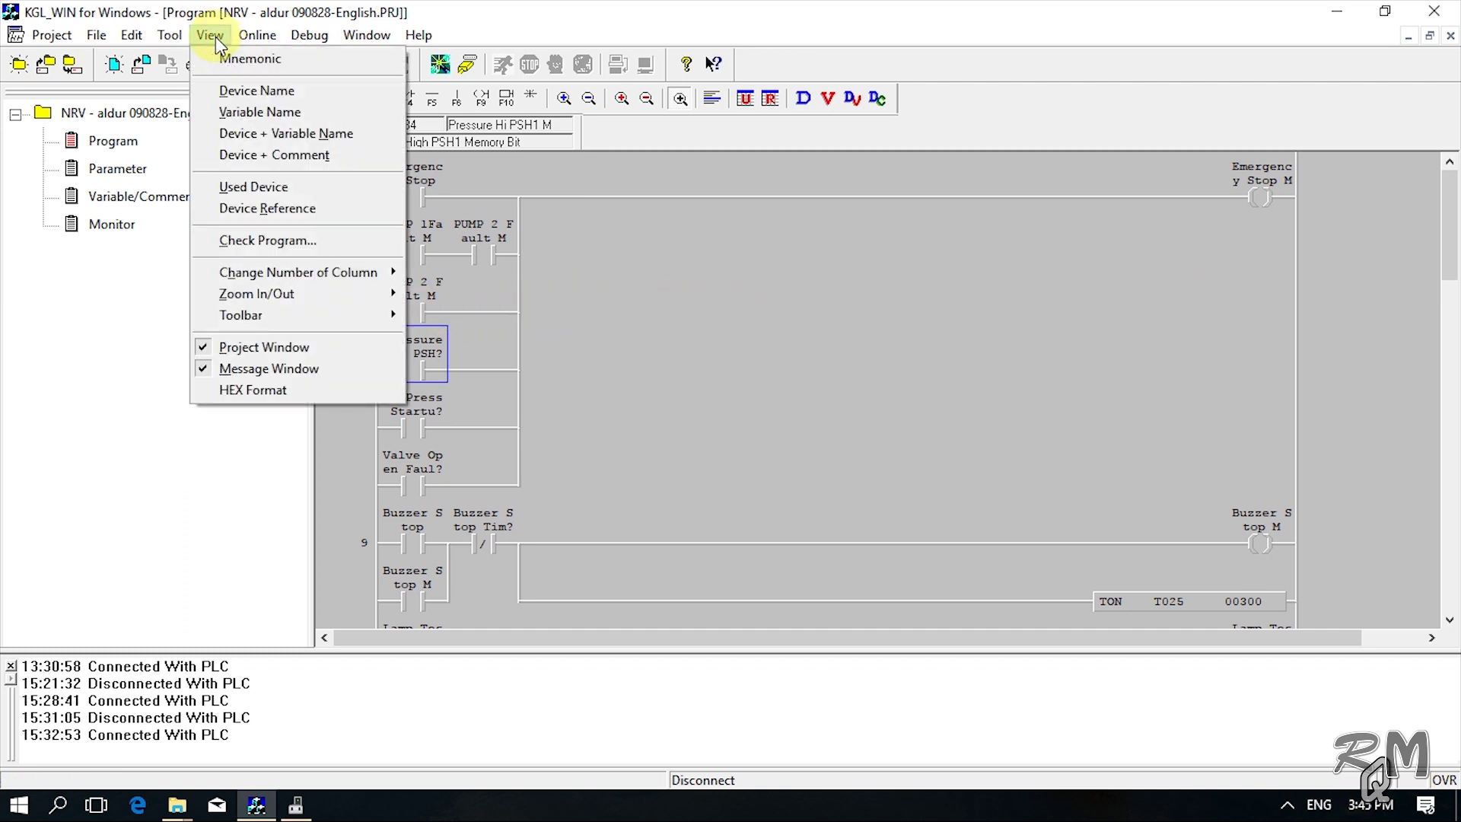
click(268, 135)
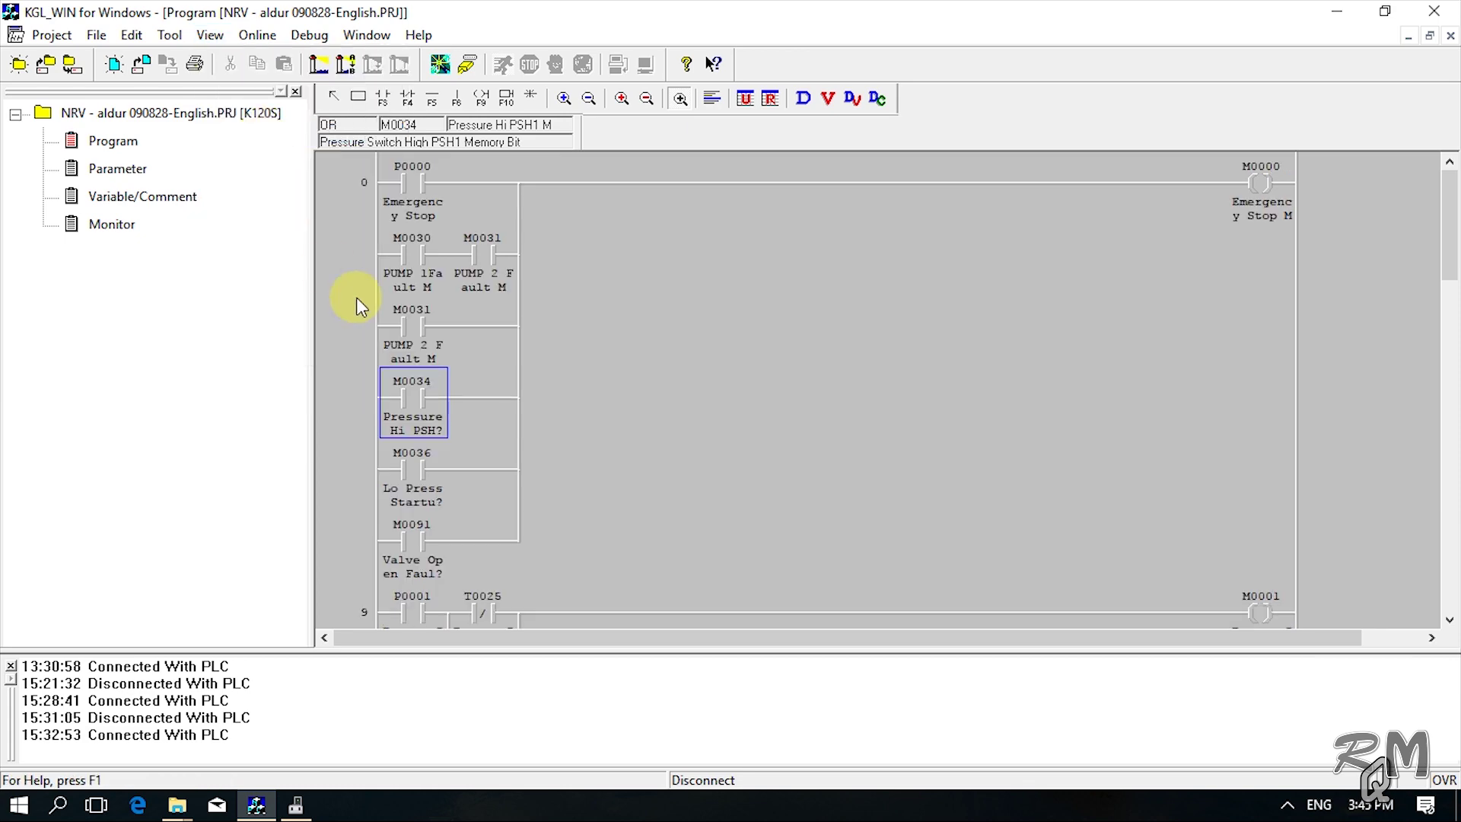
scroll(838, 426, down, 5)
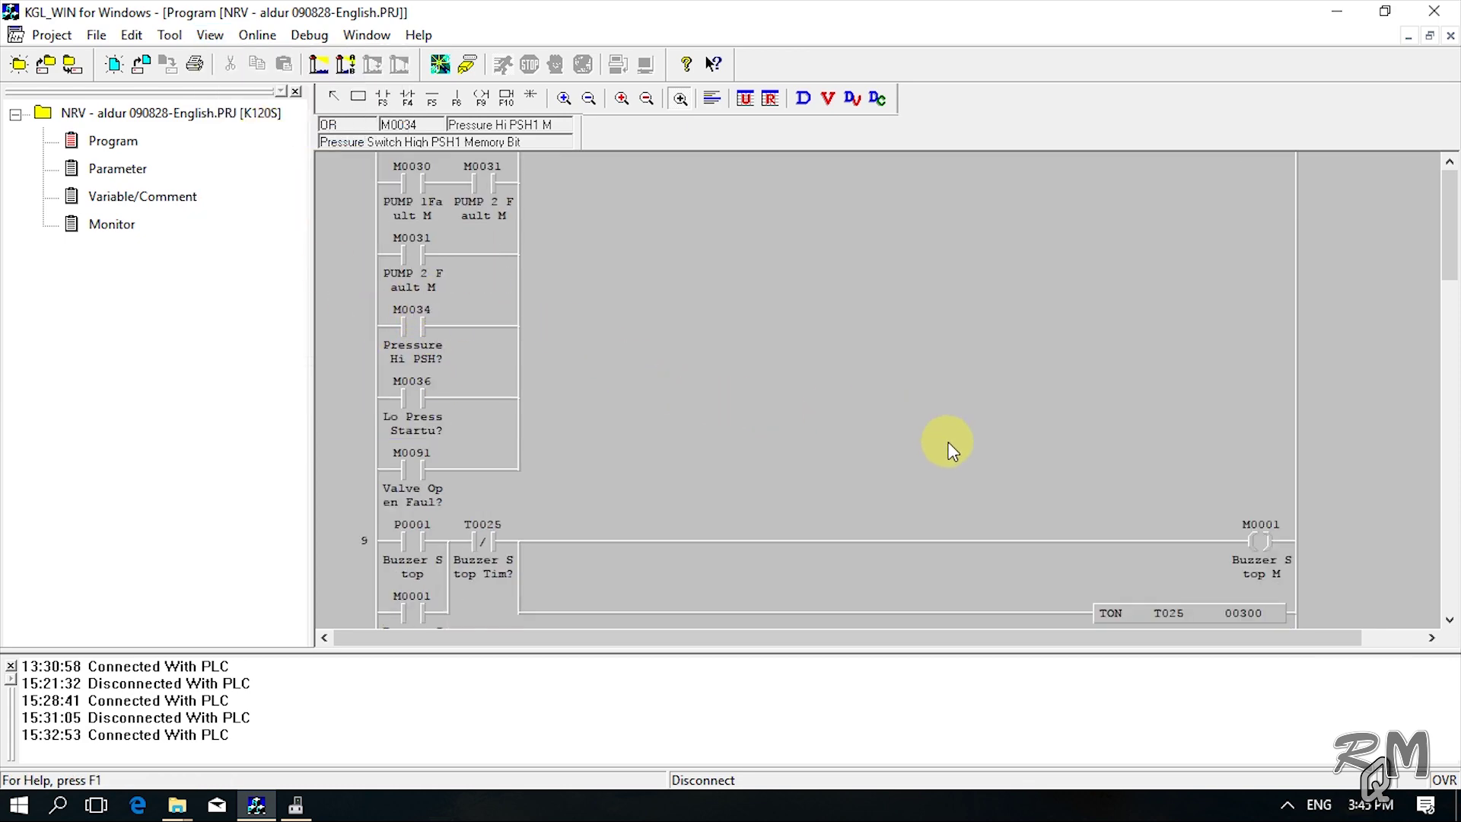
scroll(943, 512, down, 10)
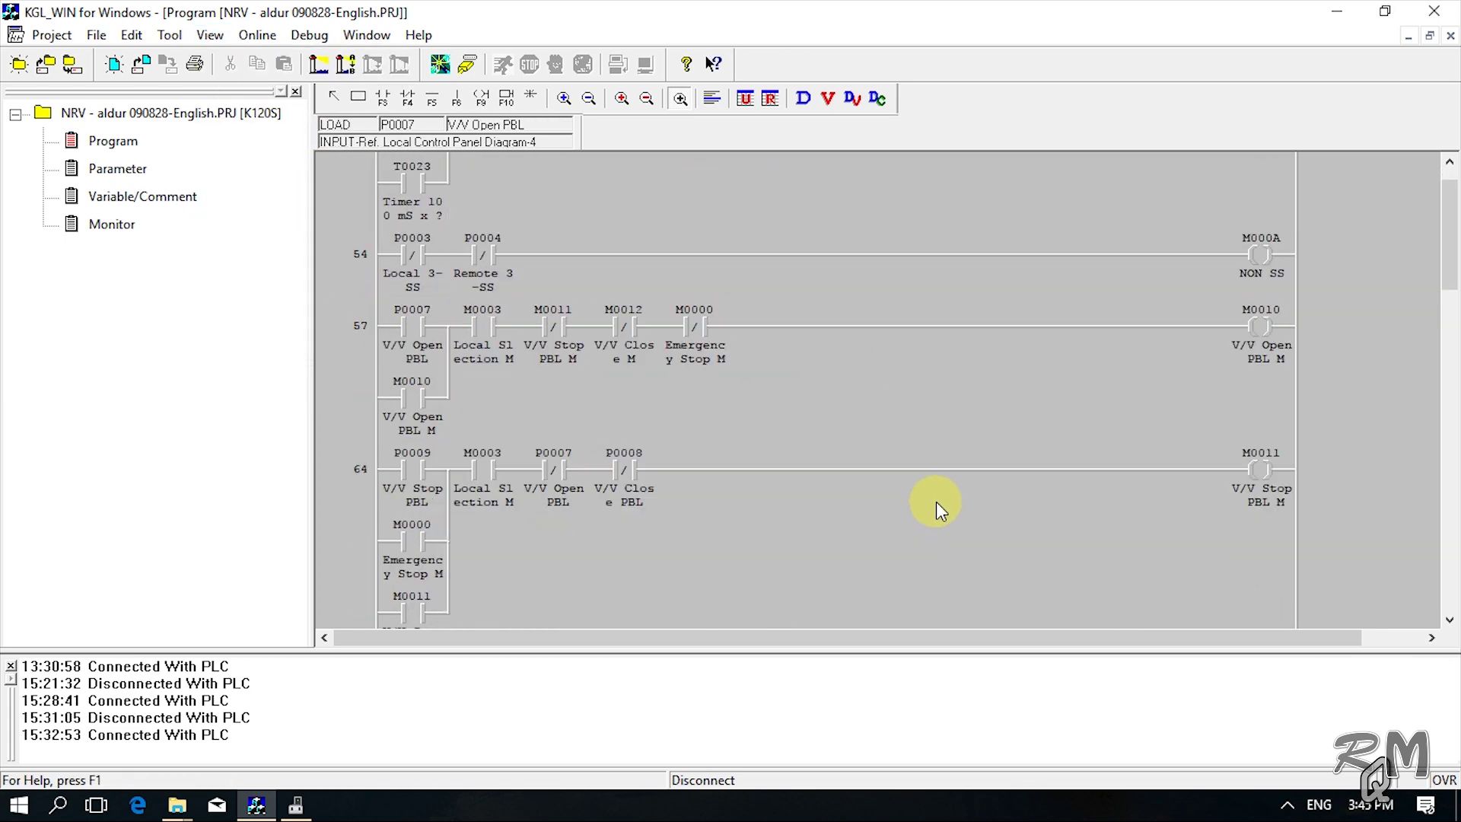
scroll(936, 500, down, 3)
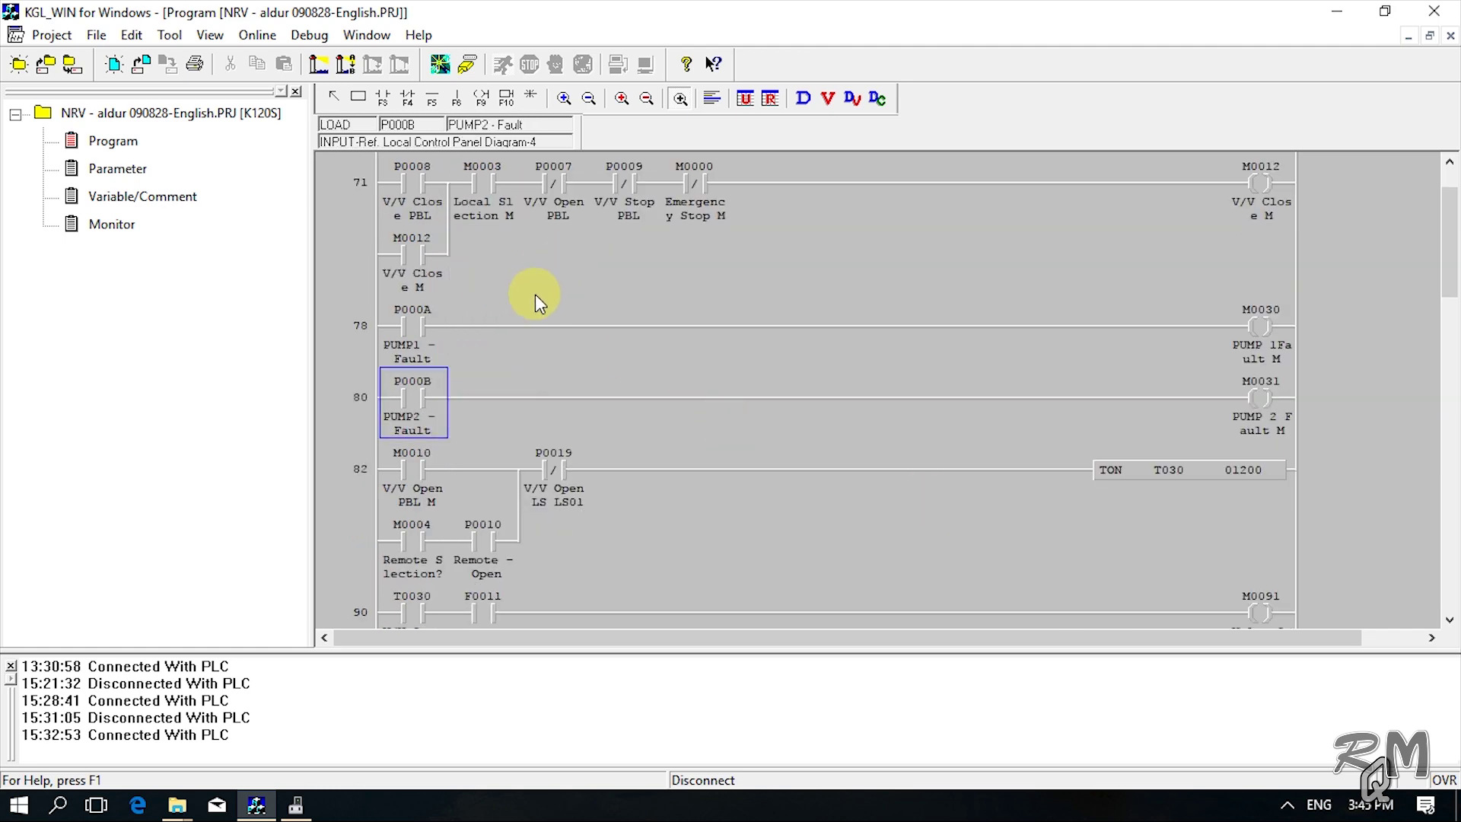
scroll(536, 293, down, 2)
scroll(471, 358, down, 1)
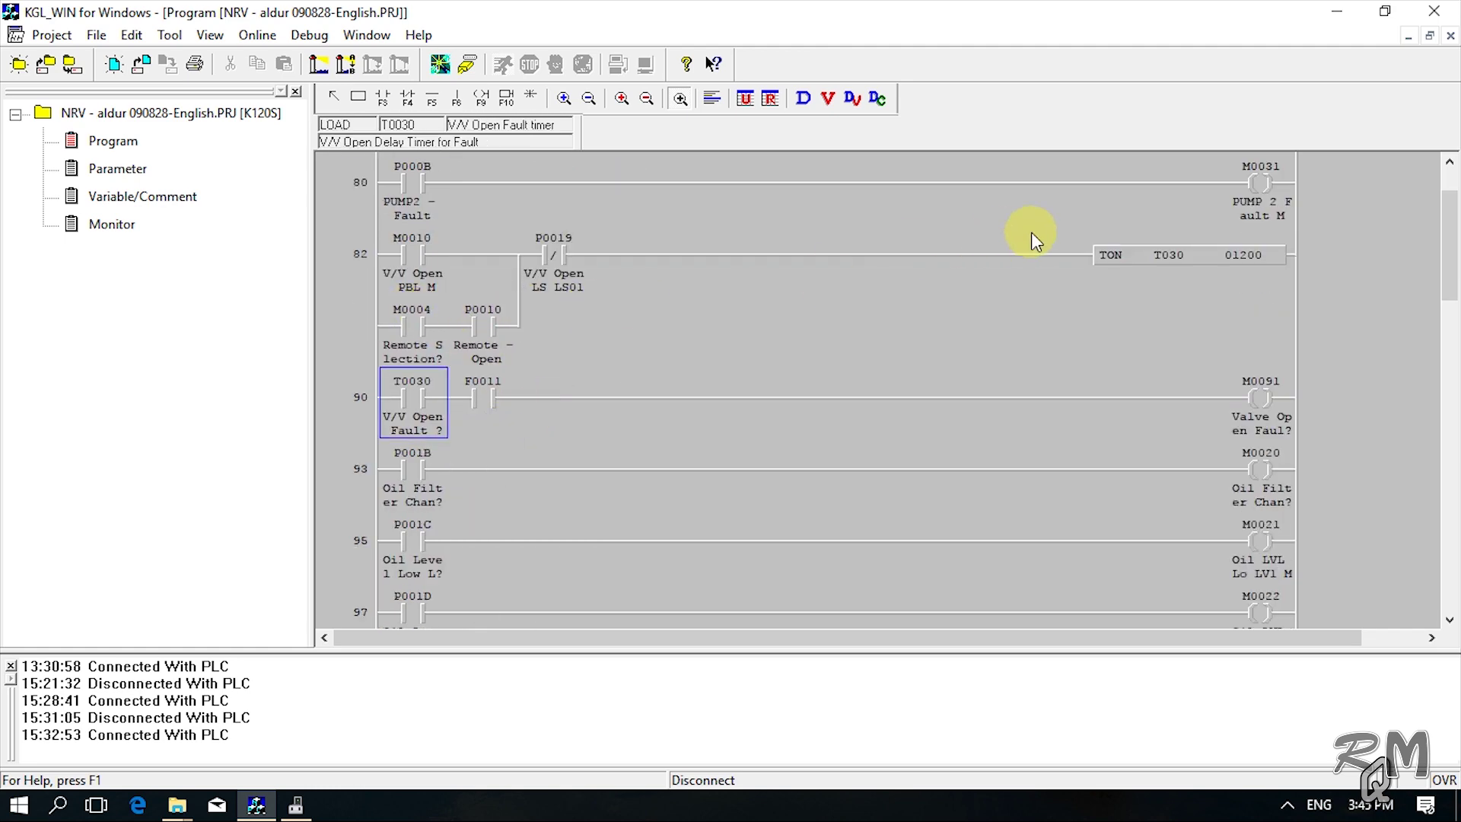
scroll(917, 341, down, 4)
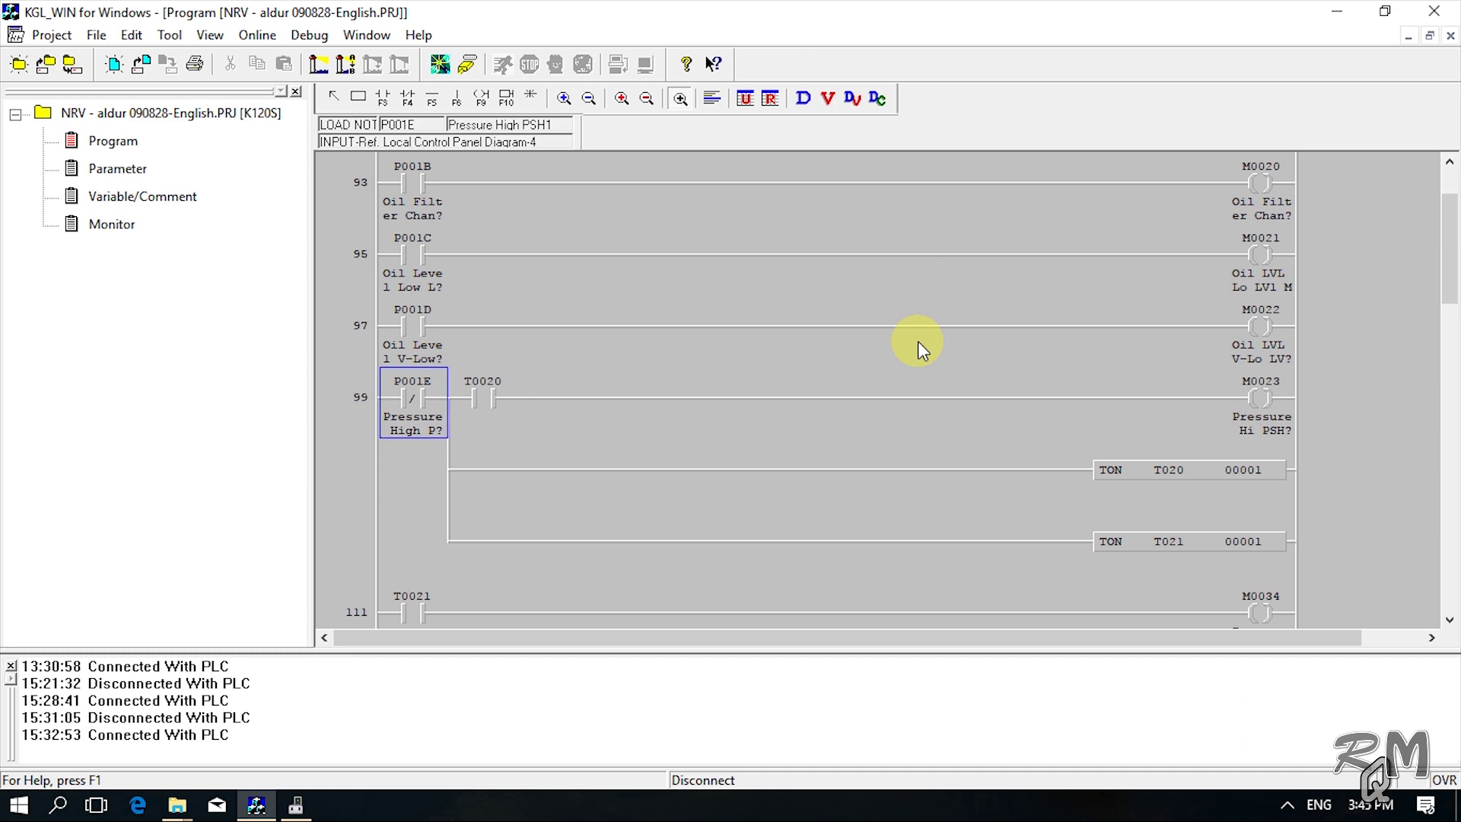
scroll(918, 341, up, 7)
scroll(918, 341, up, 10)
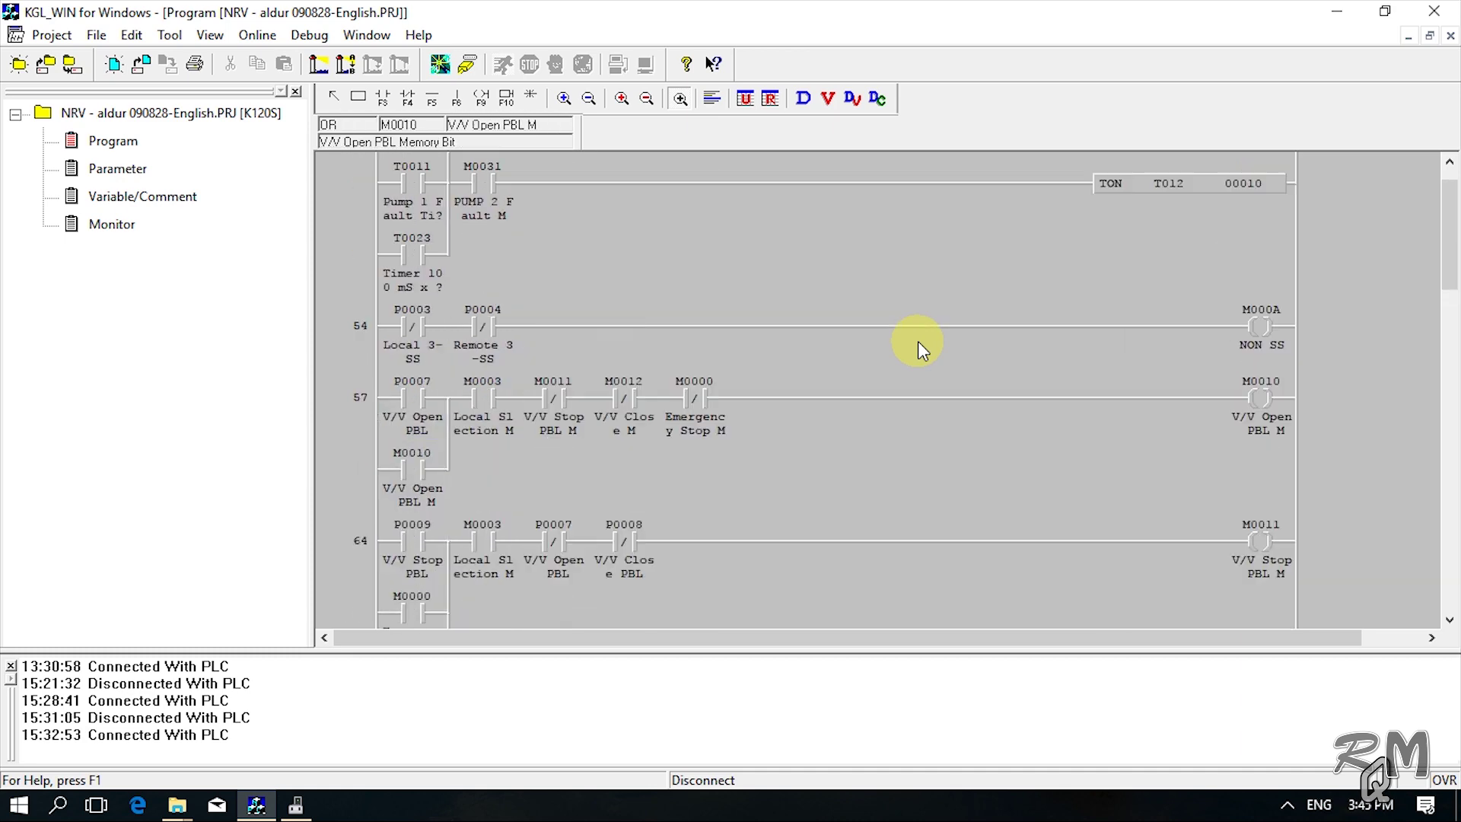
scroll(919, 341, up, 5)
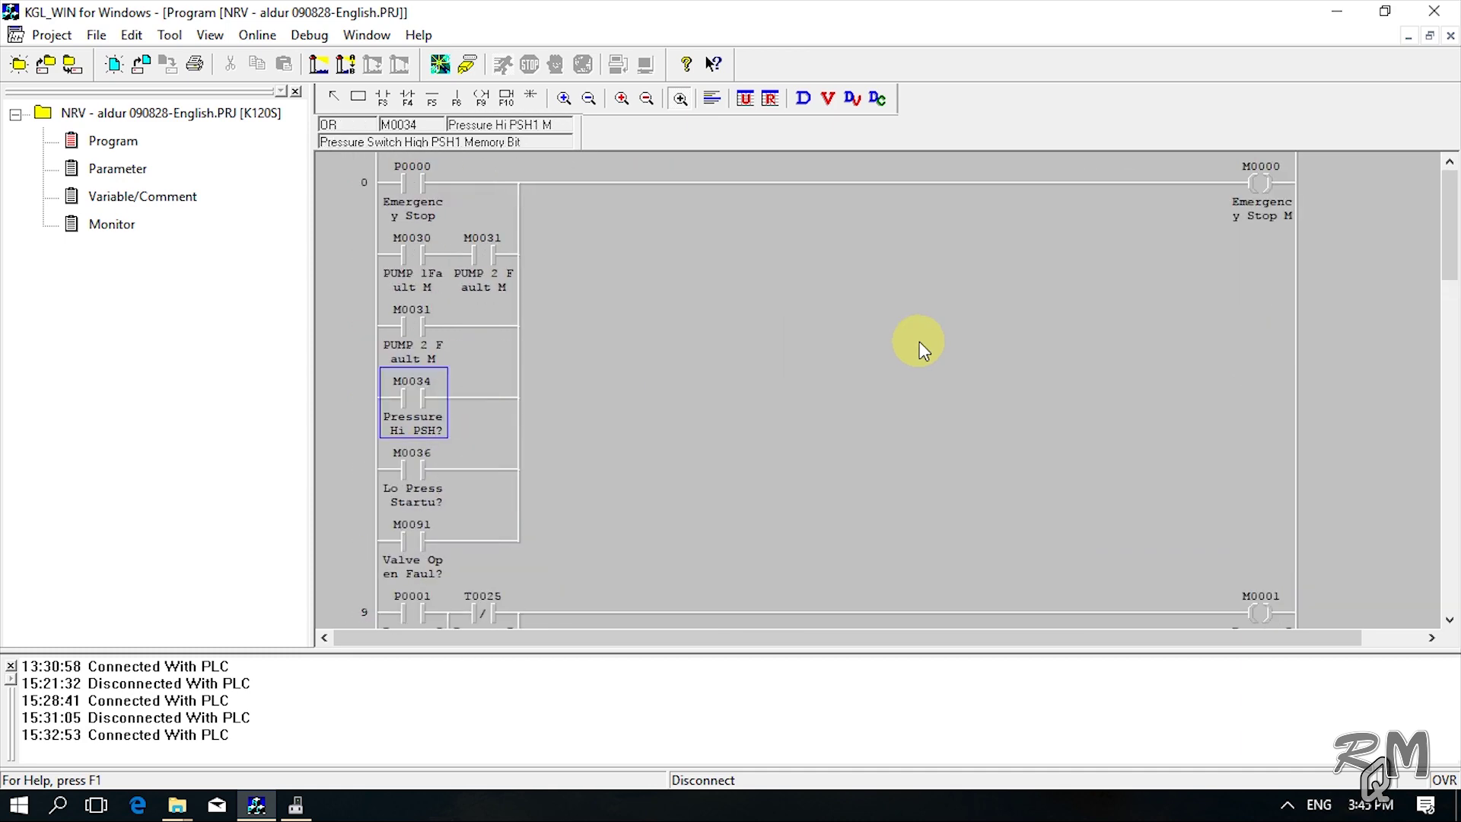
Step: Label the ladder elements with Device + Comment and look over the emergency stop and buzzer stop rungs
click(210, 35)
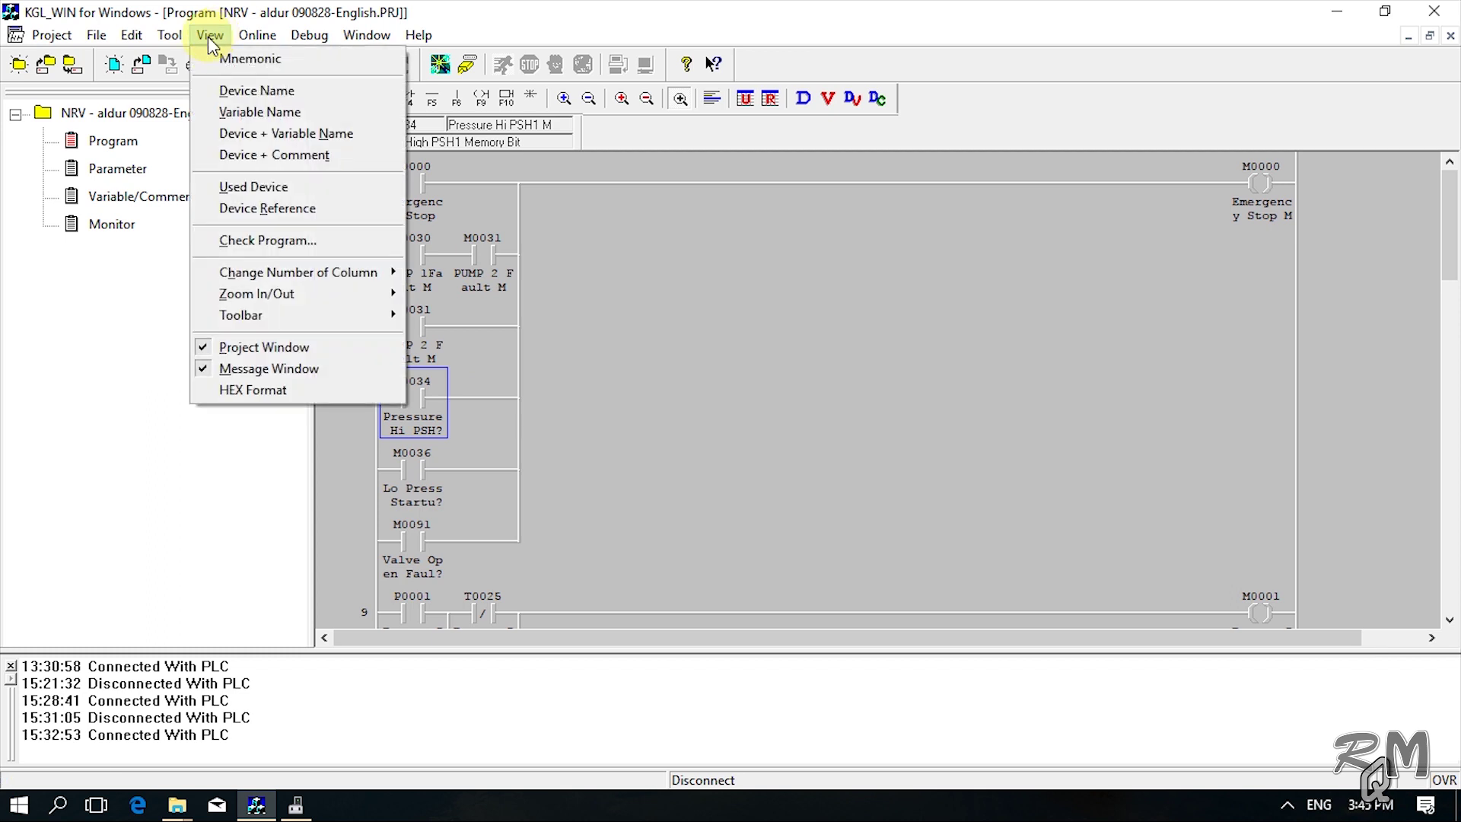
click(228, 156)
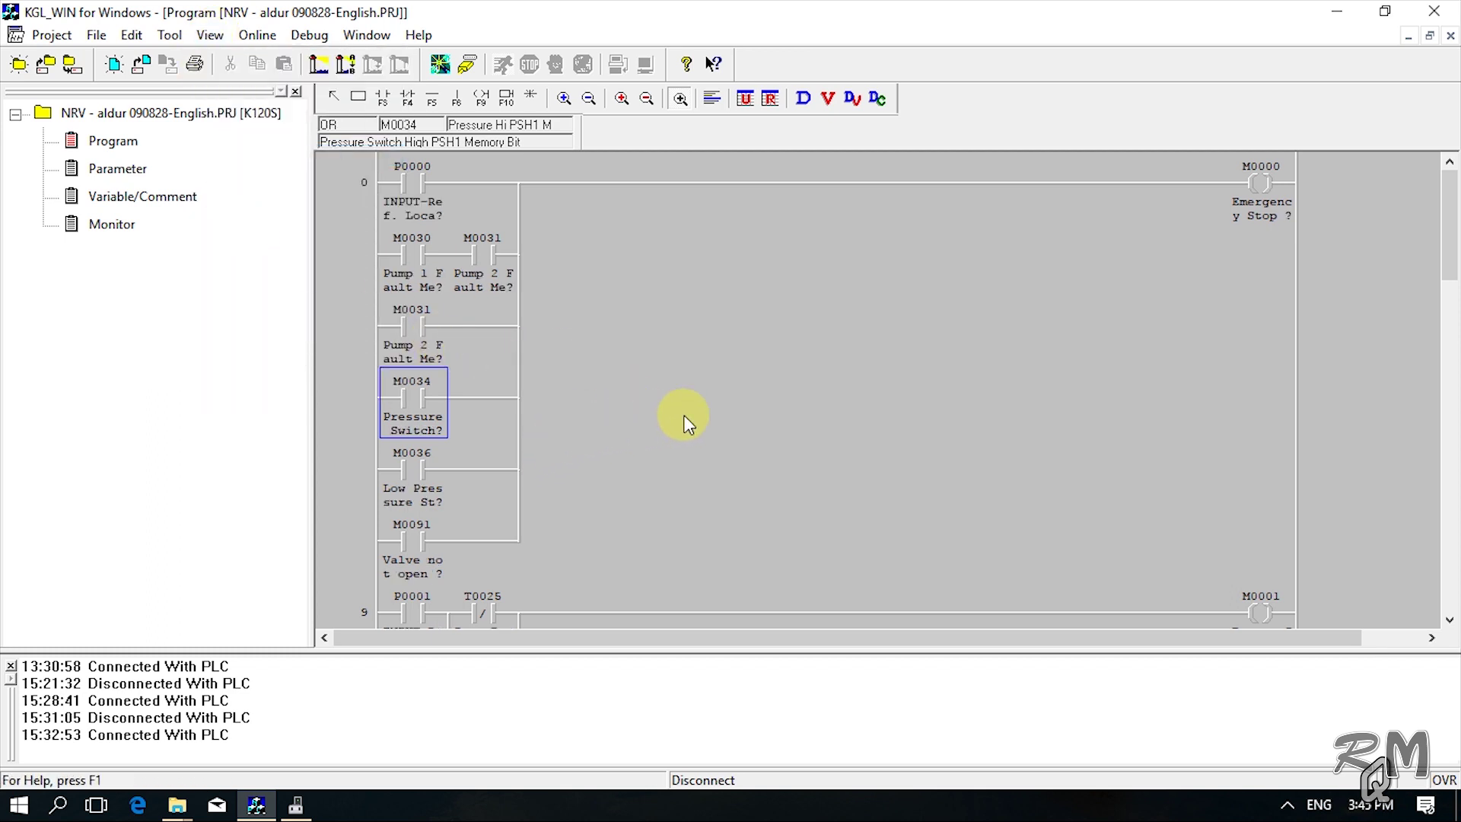
key(Down)
key(Down)
key(Down)
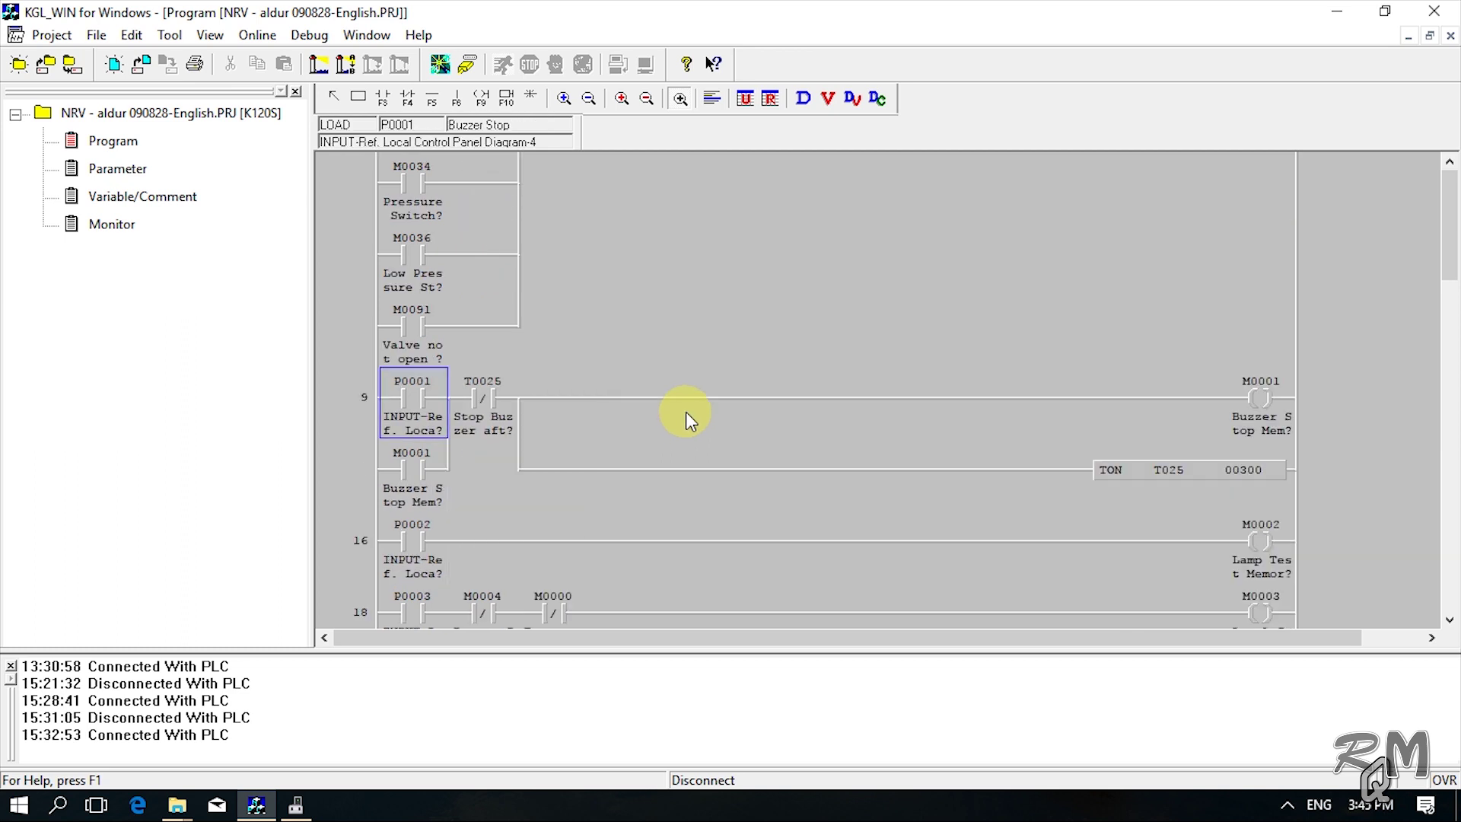
key(Up)
key(Up)
key(Up)
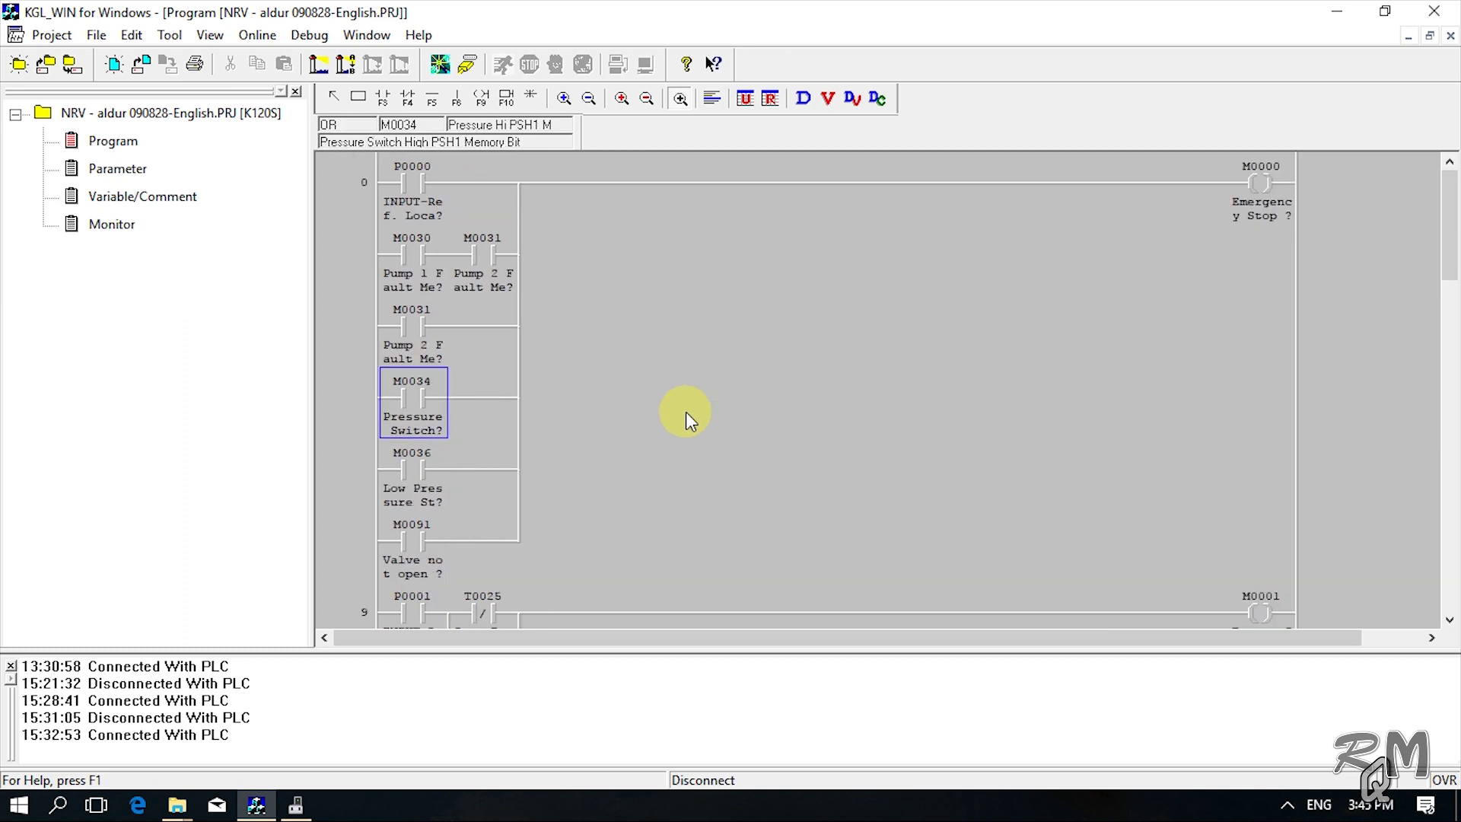
Step: Cycle the ladder labels through device name, variable name and device with comment, ending on device with variable name
click(210, 35)
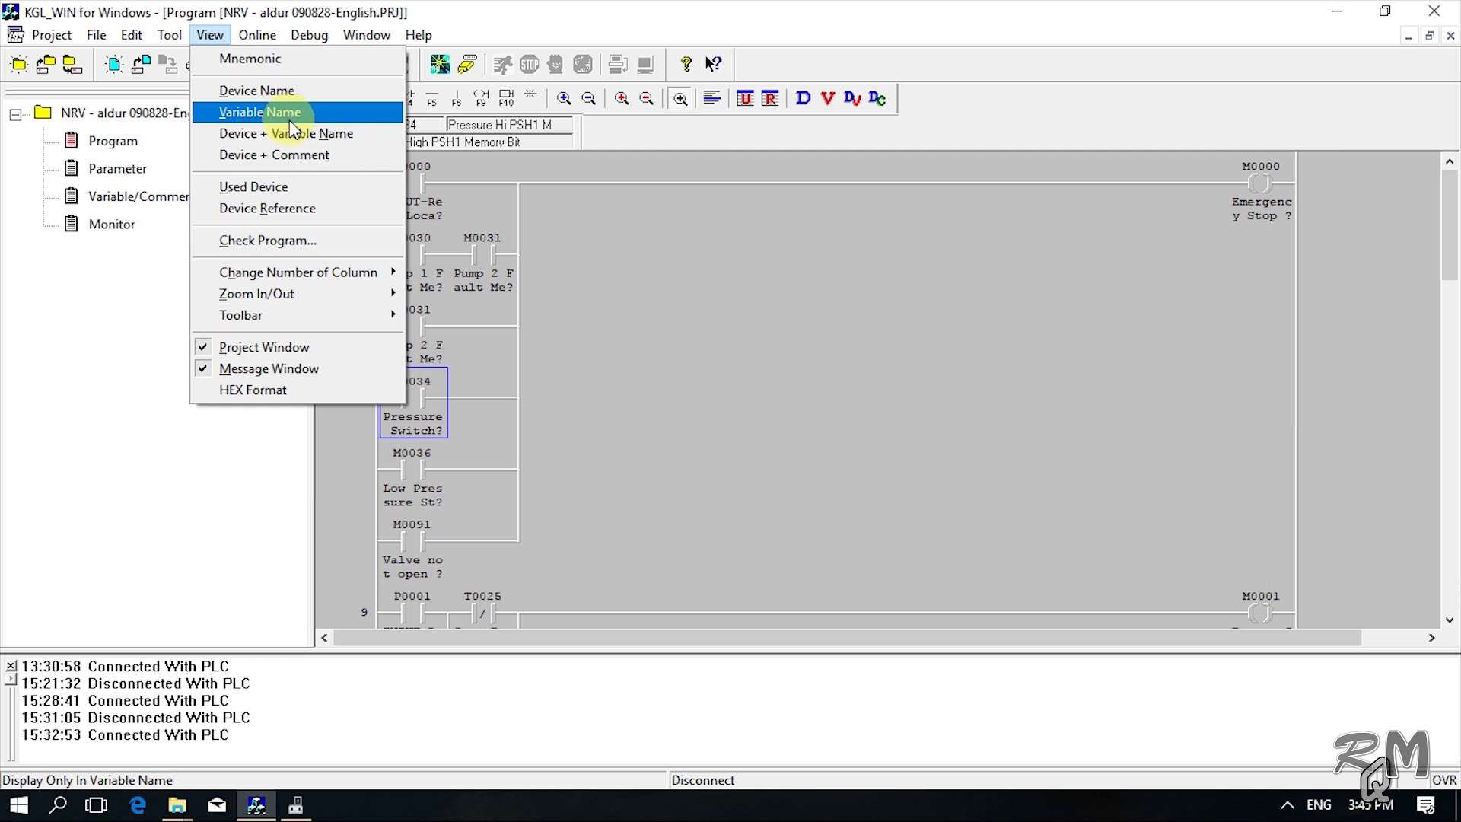
click(262, 91)
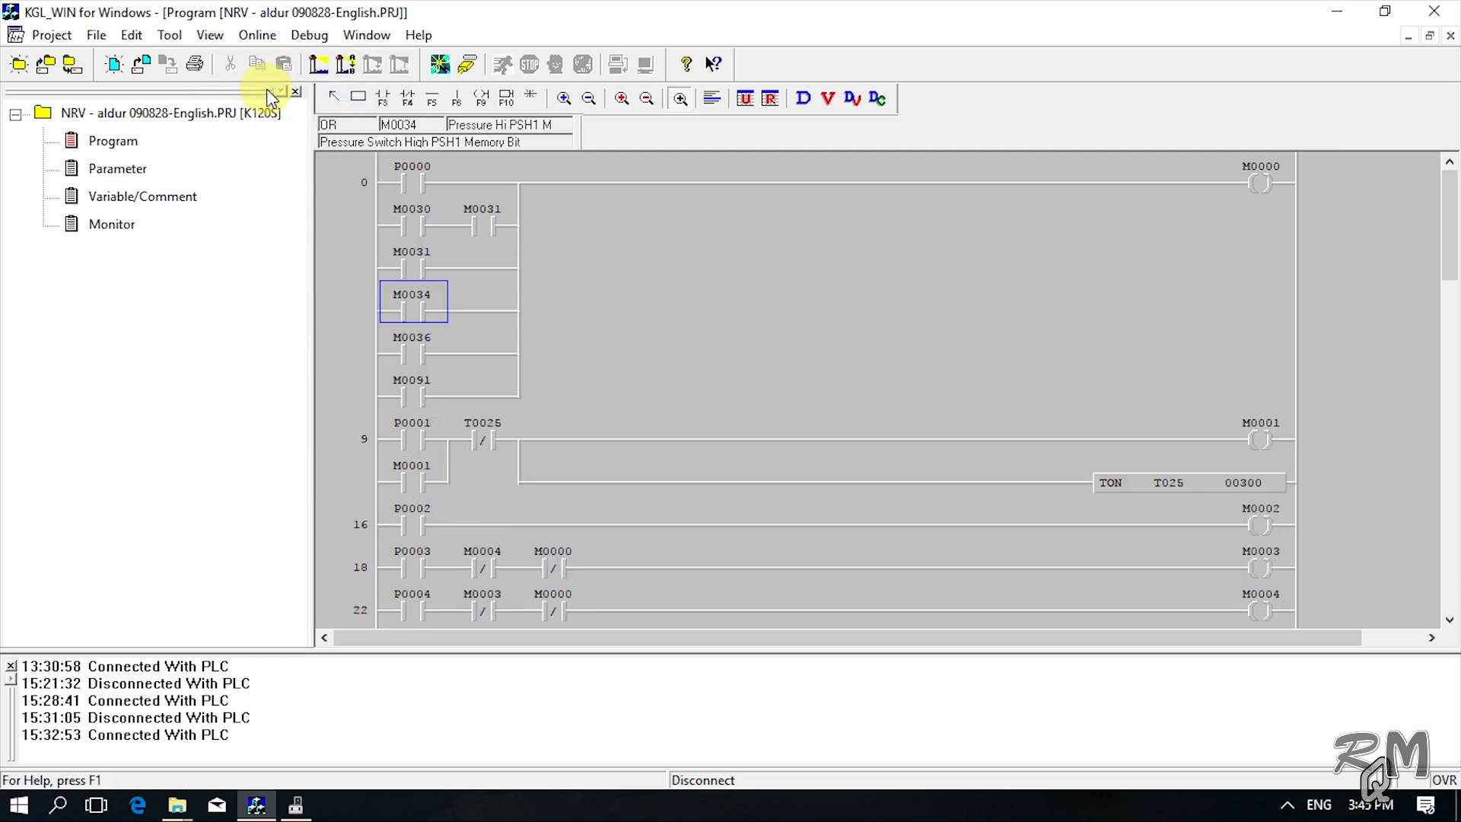
click(832, 99)
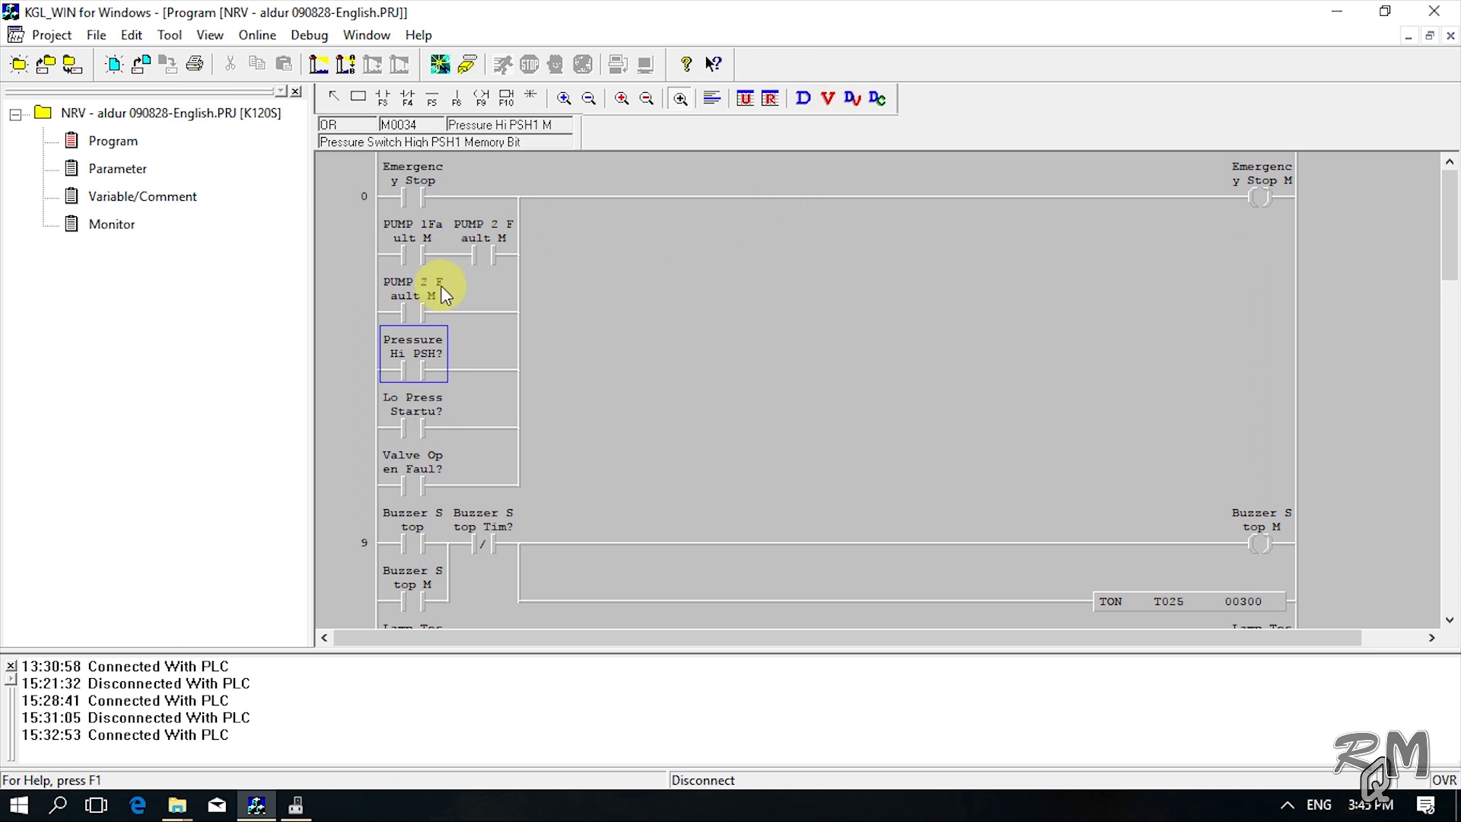
click(853, 100)
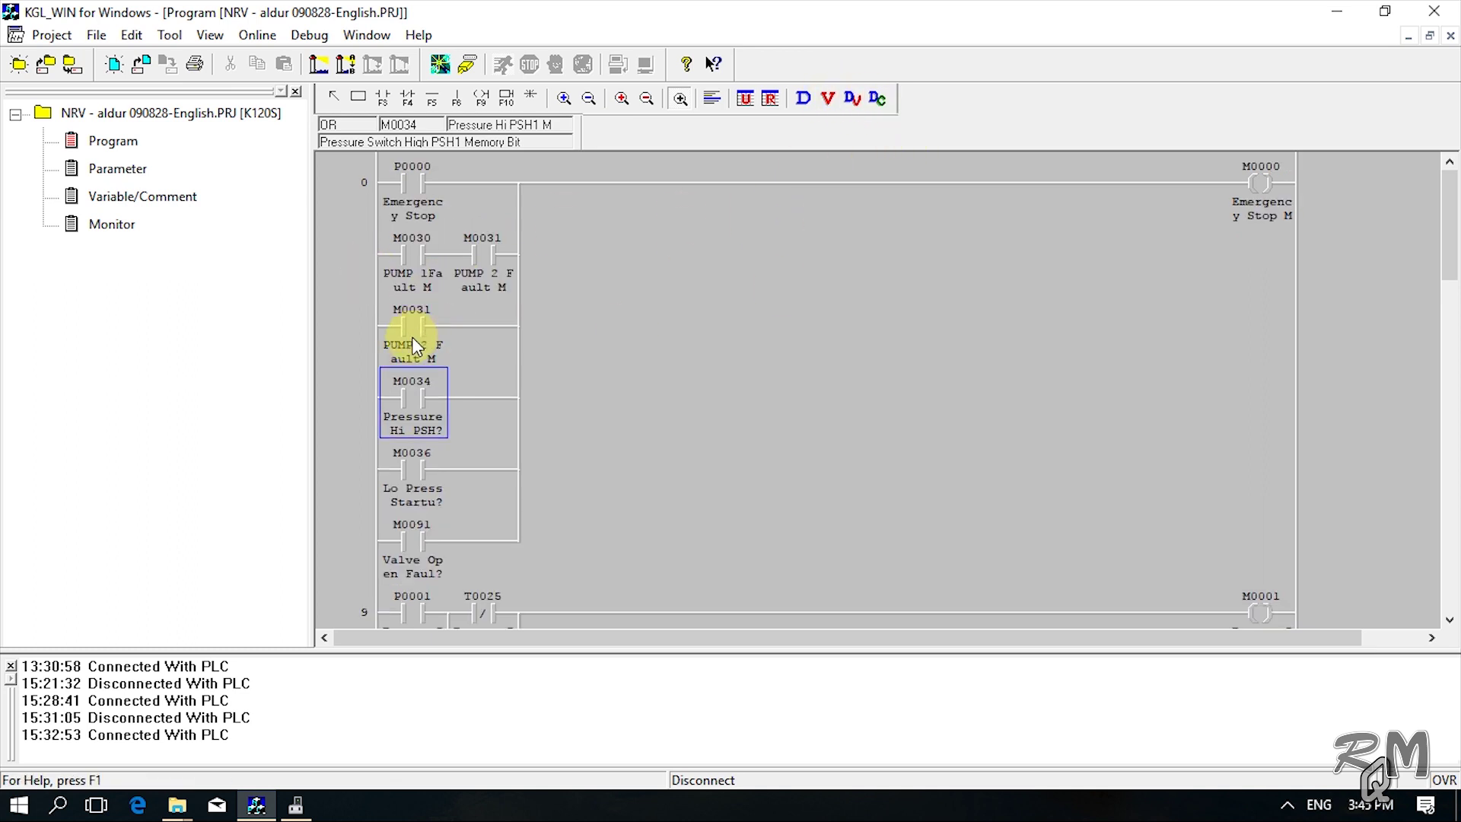
click(877, 99)
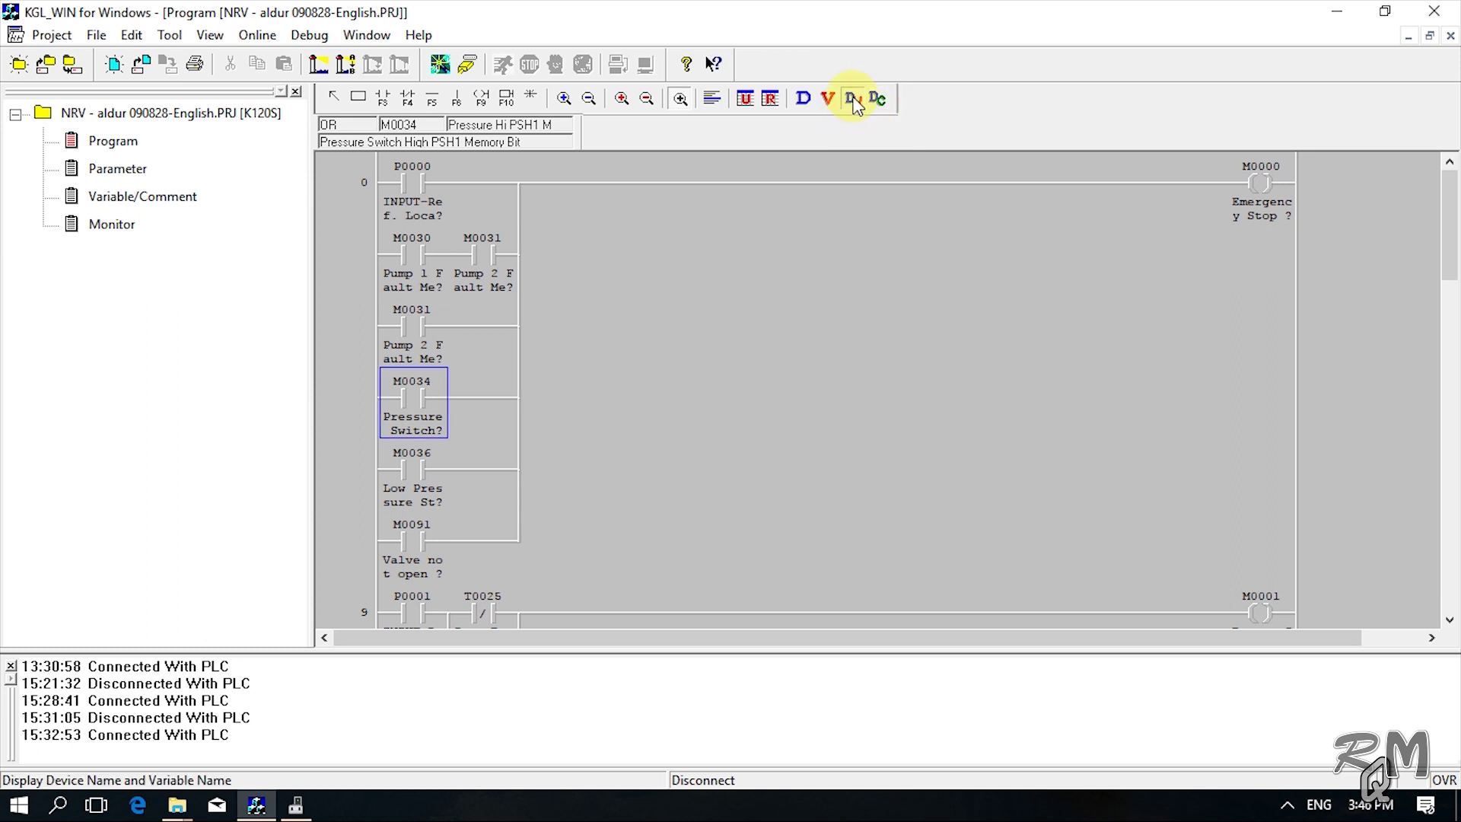
click(853, 99)
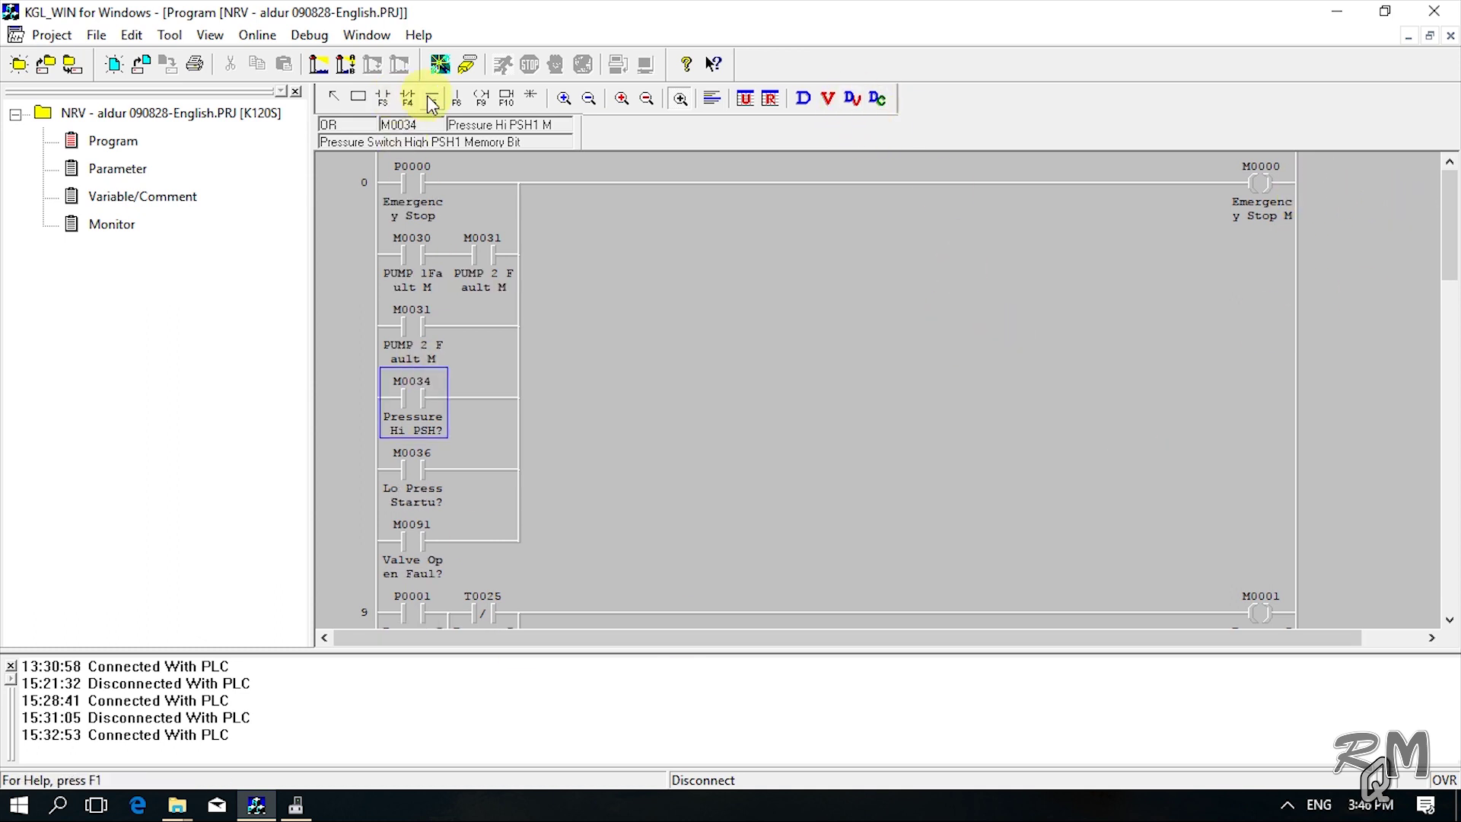
Step: Connect to the K120S PLC and verify its parameters and program, steps 0 to 10239, against the open project
click(468, 66)
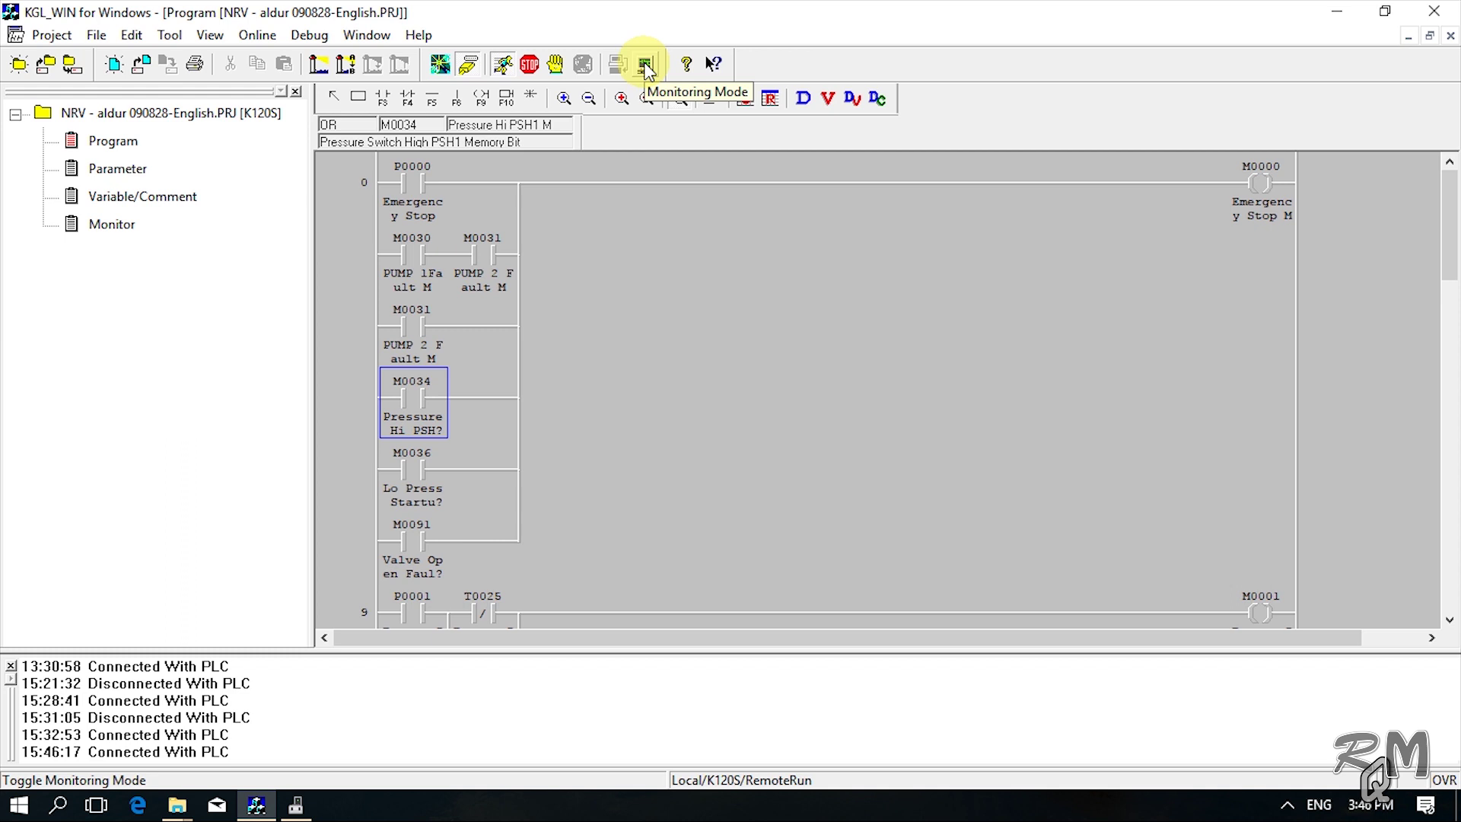
click(645, 66)
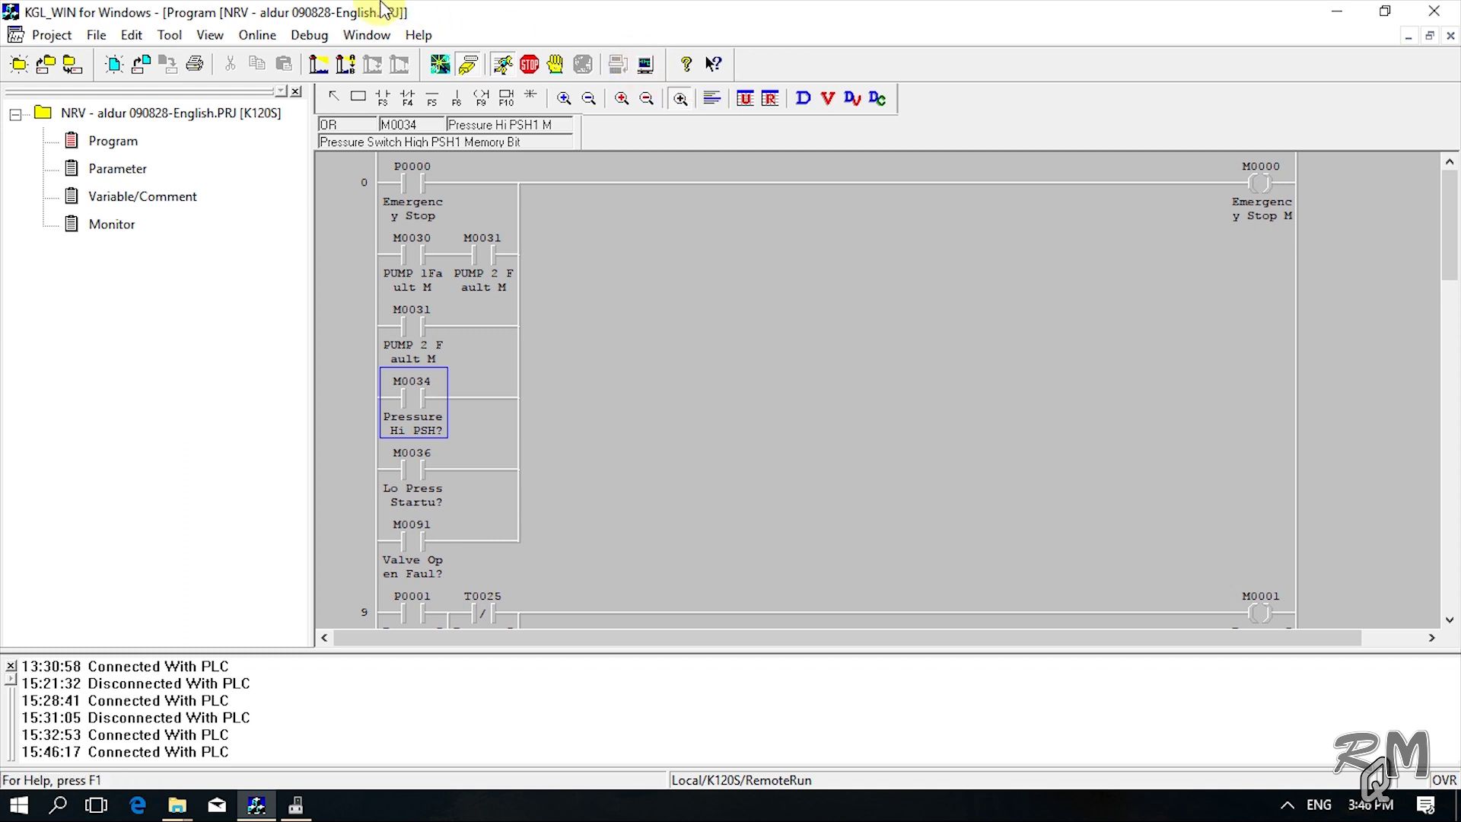
click(258, 36)
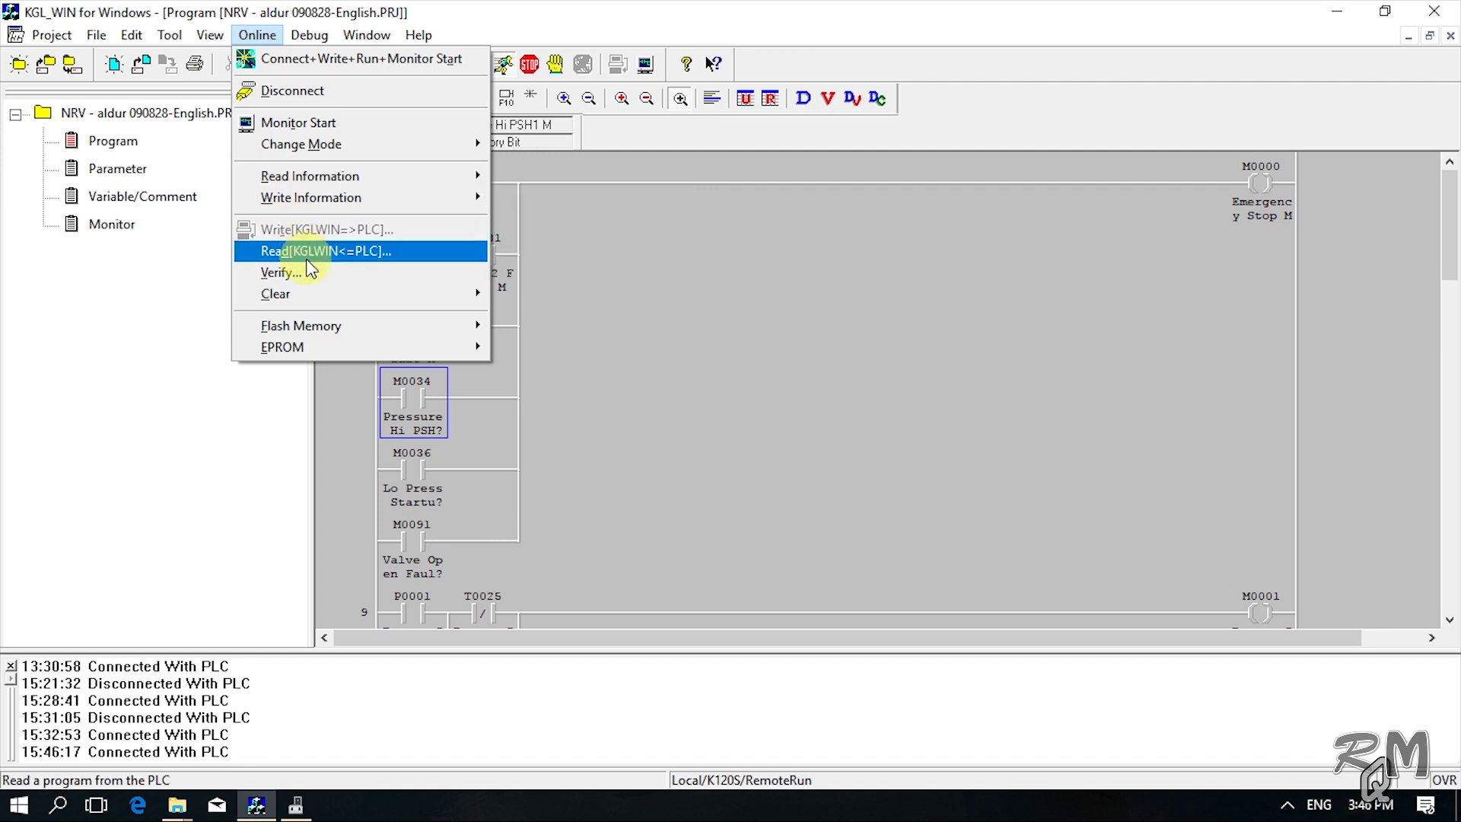
click(282, 273)
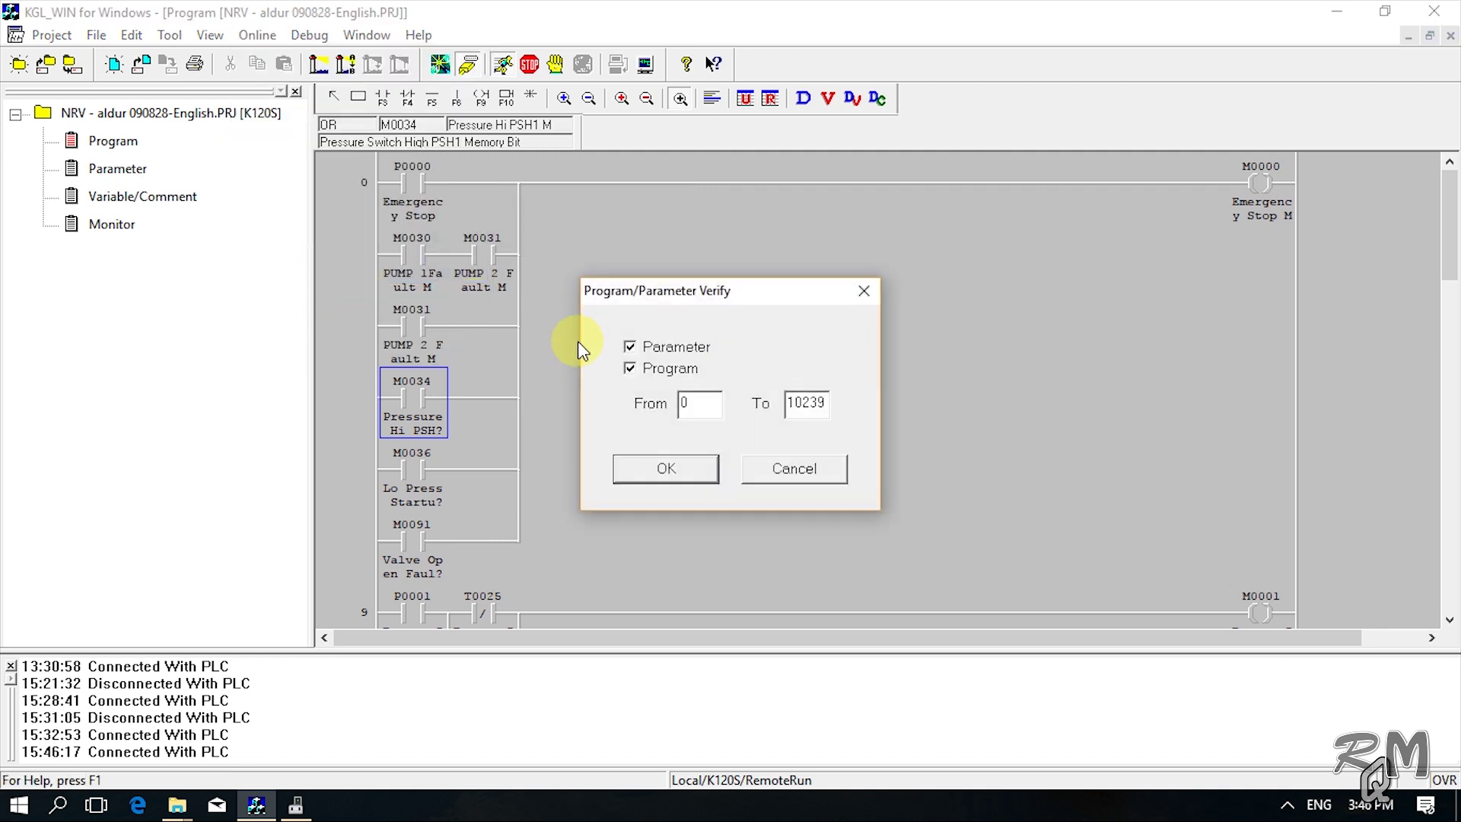
click(649, 474)
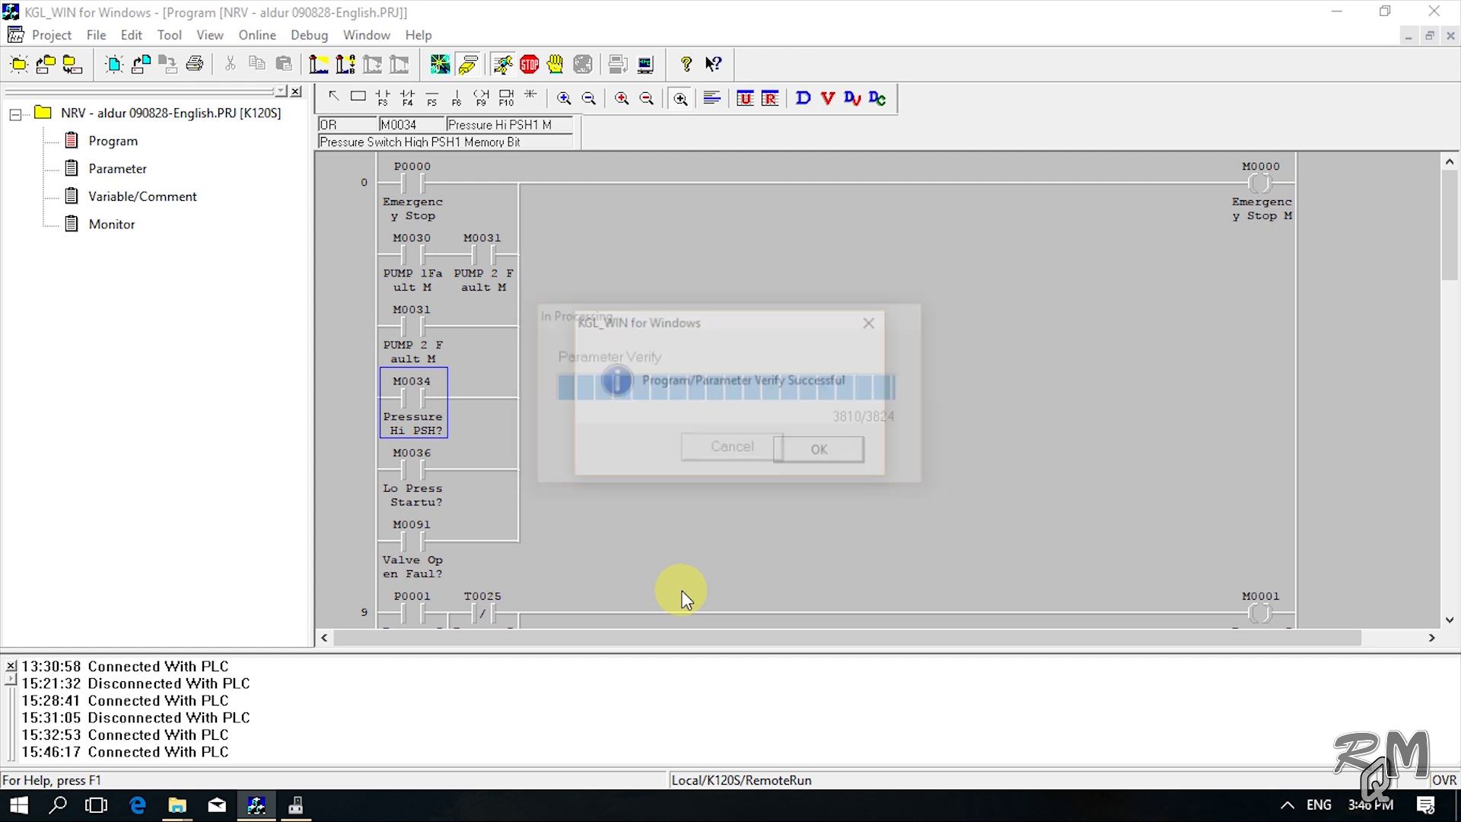
click(804, 453)
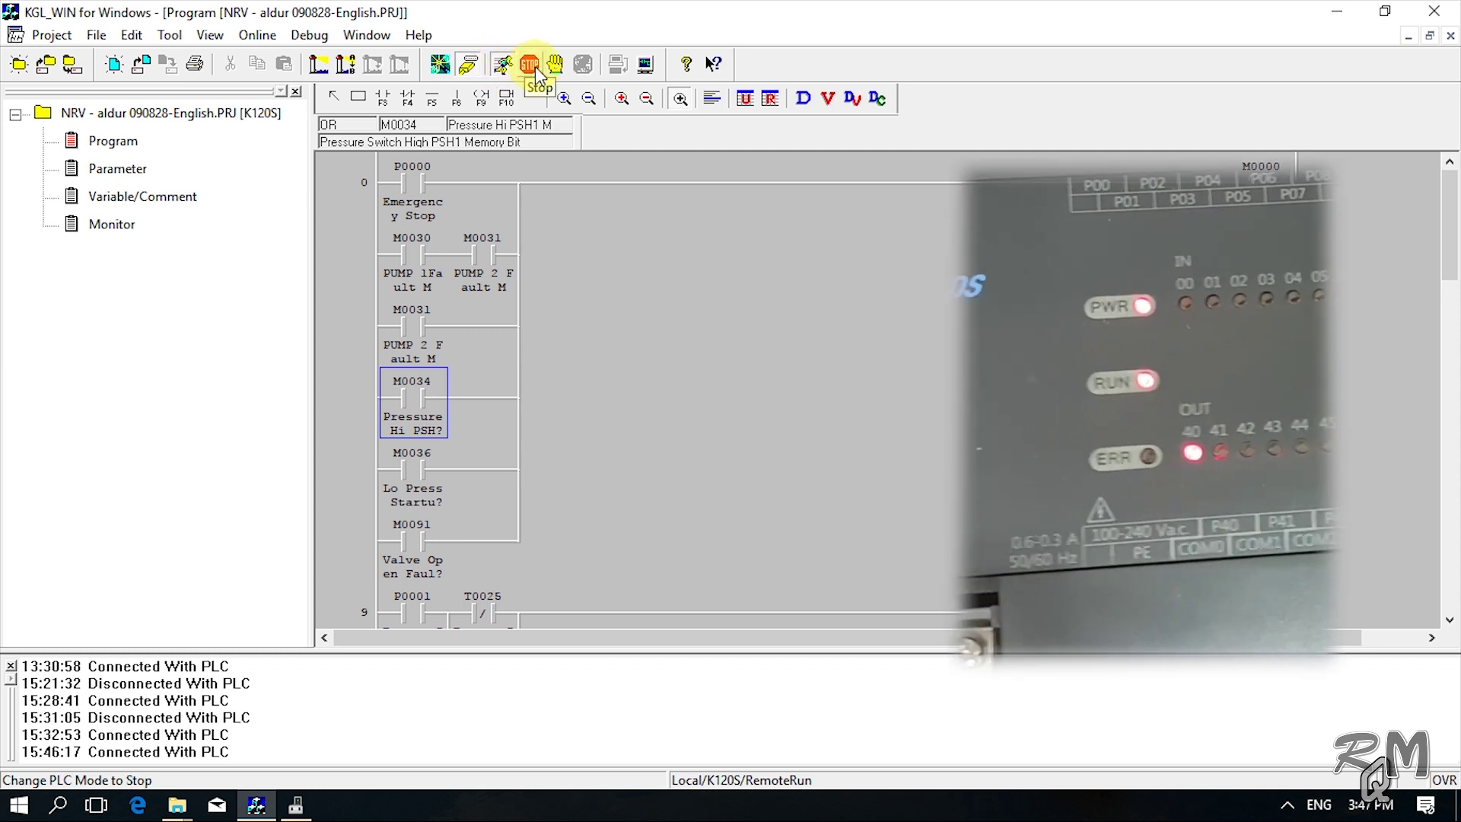
Step: Change the PLC mode to Stop and return it to Run
click(531, 66)
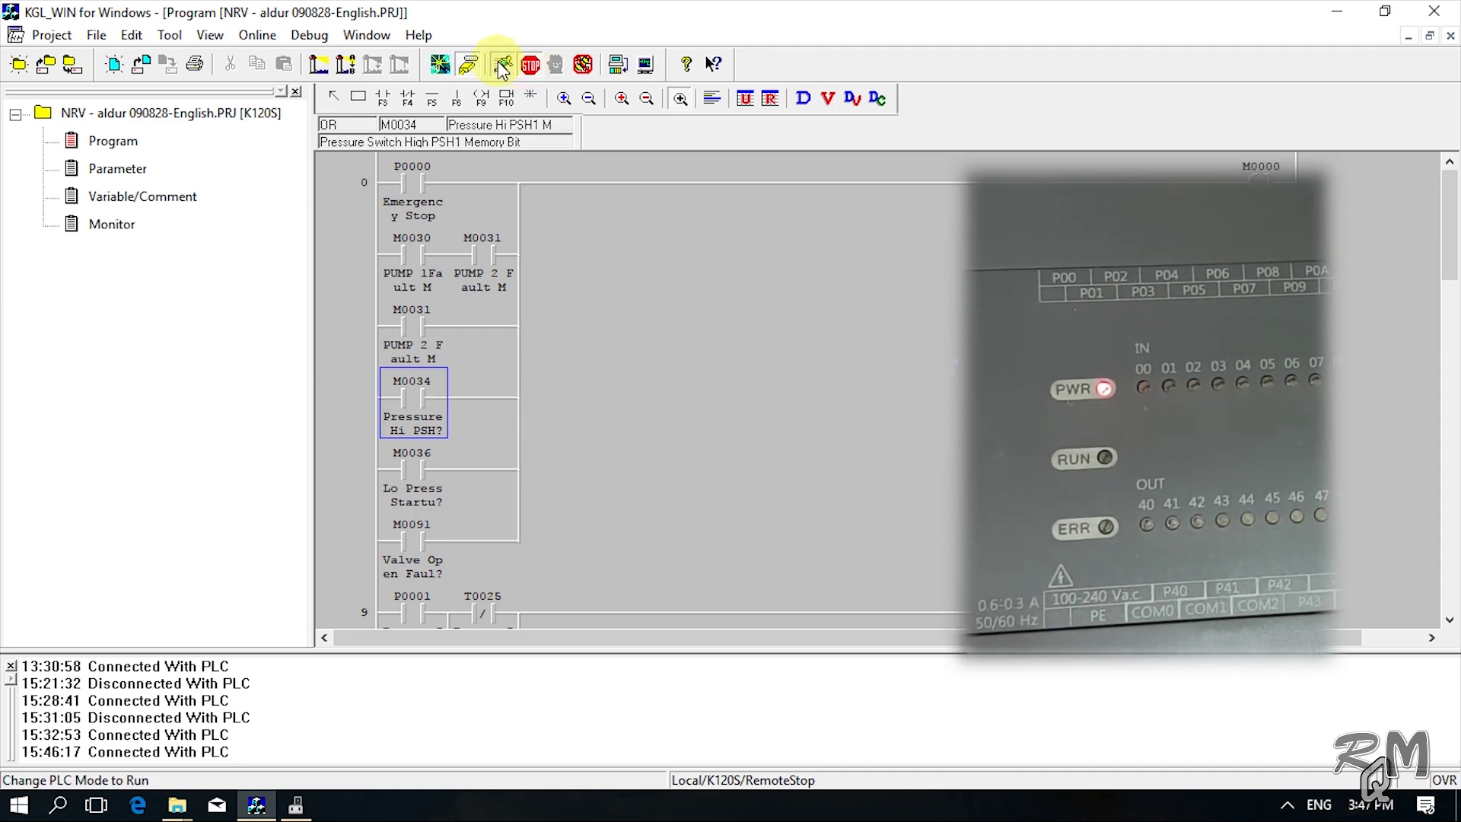
click(503, 67)
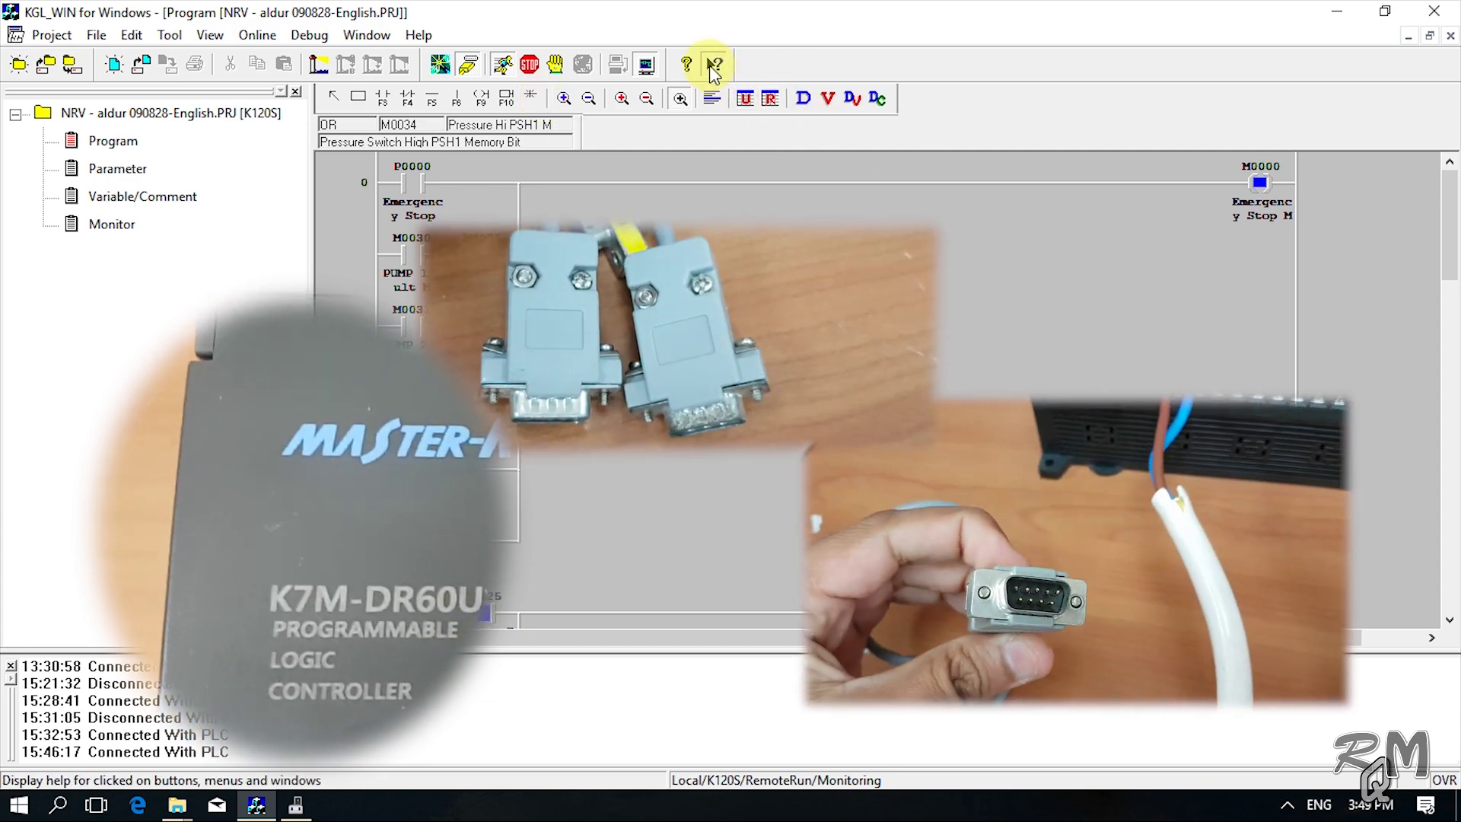
click(713, 64)
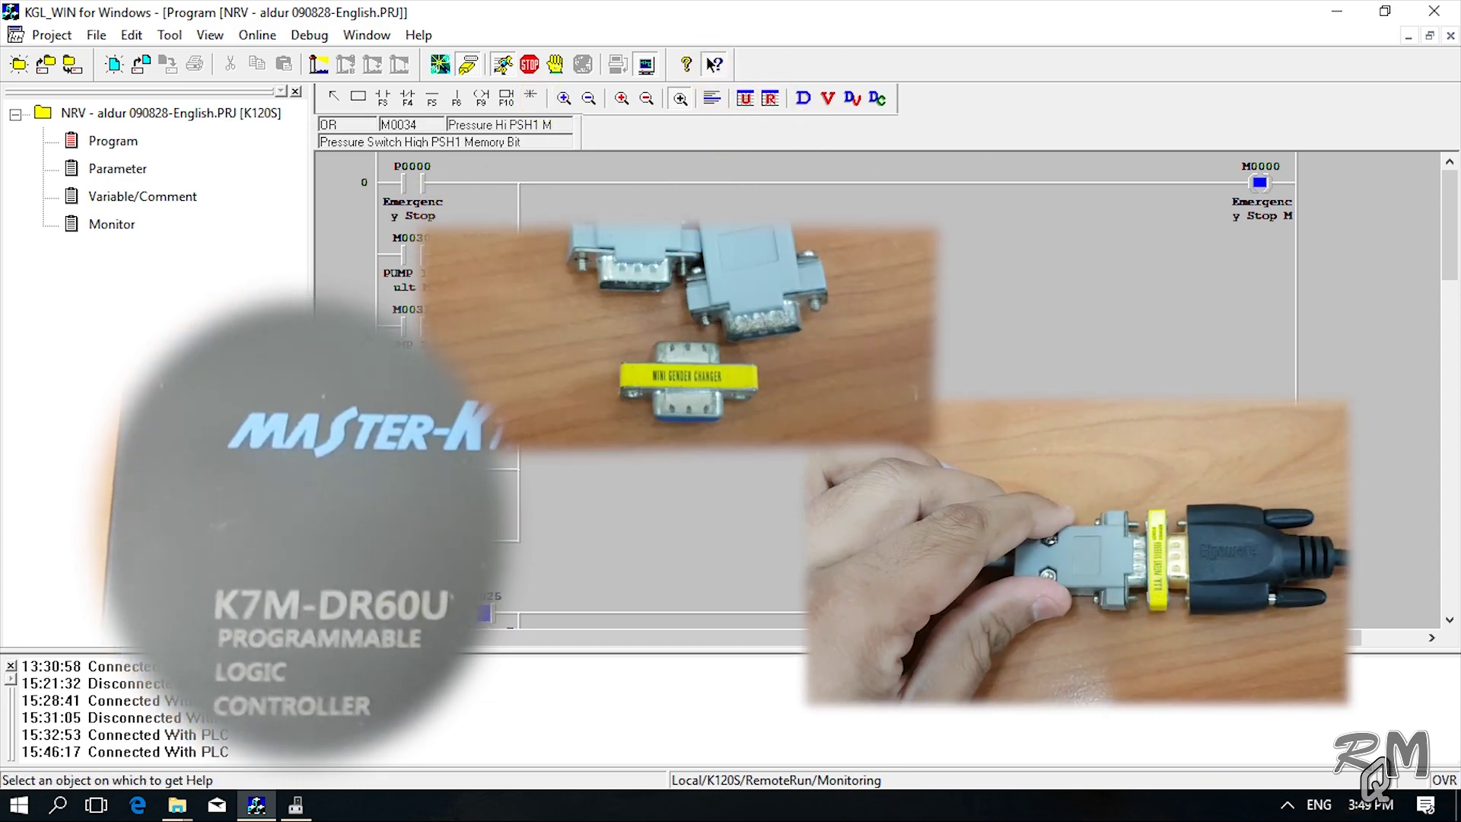
key(Escape)
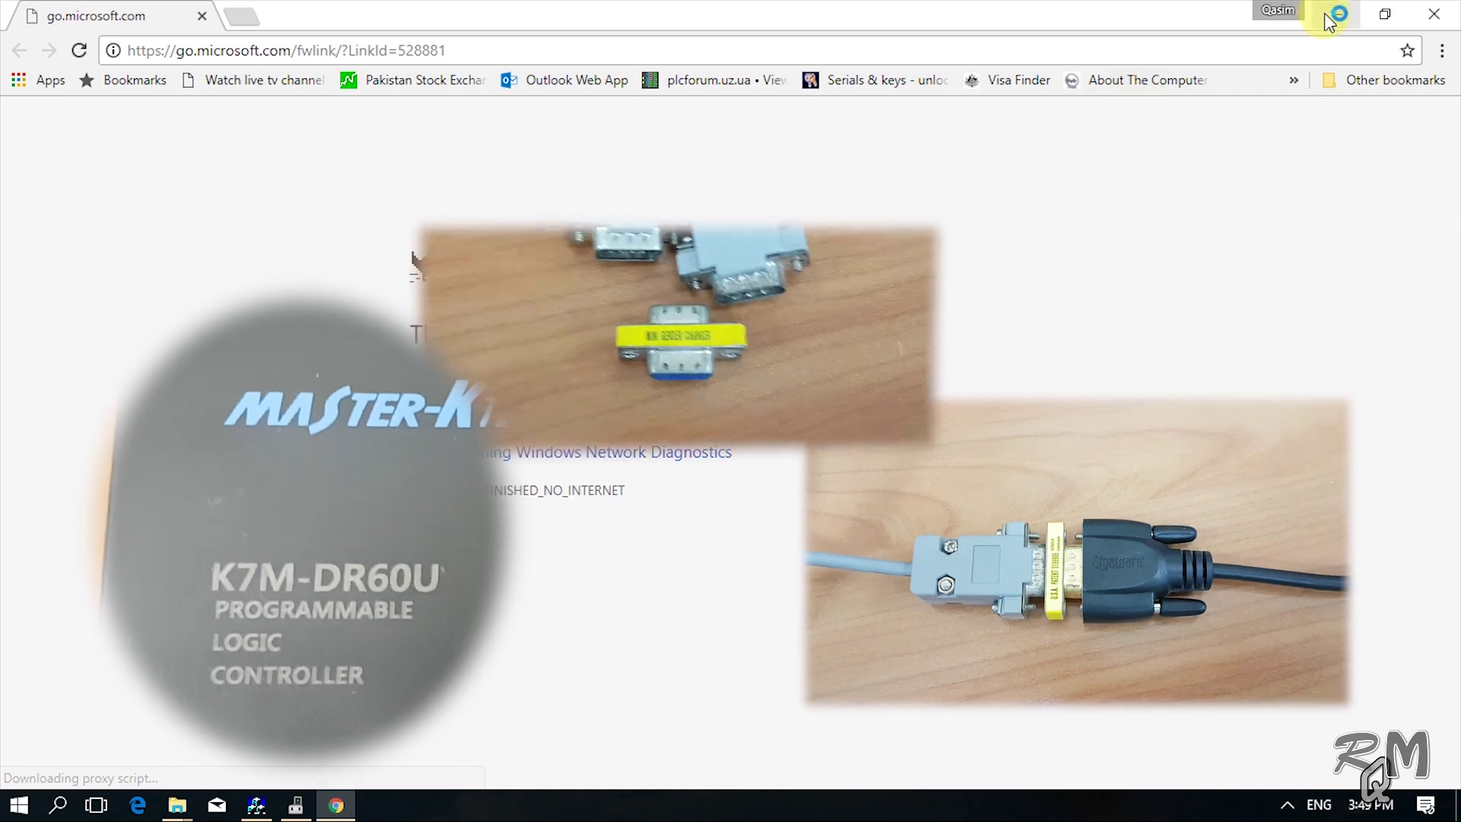
click(1445, 9)
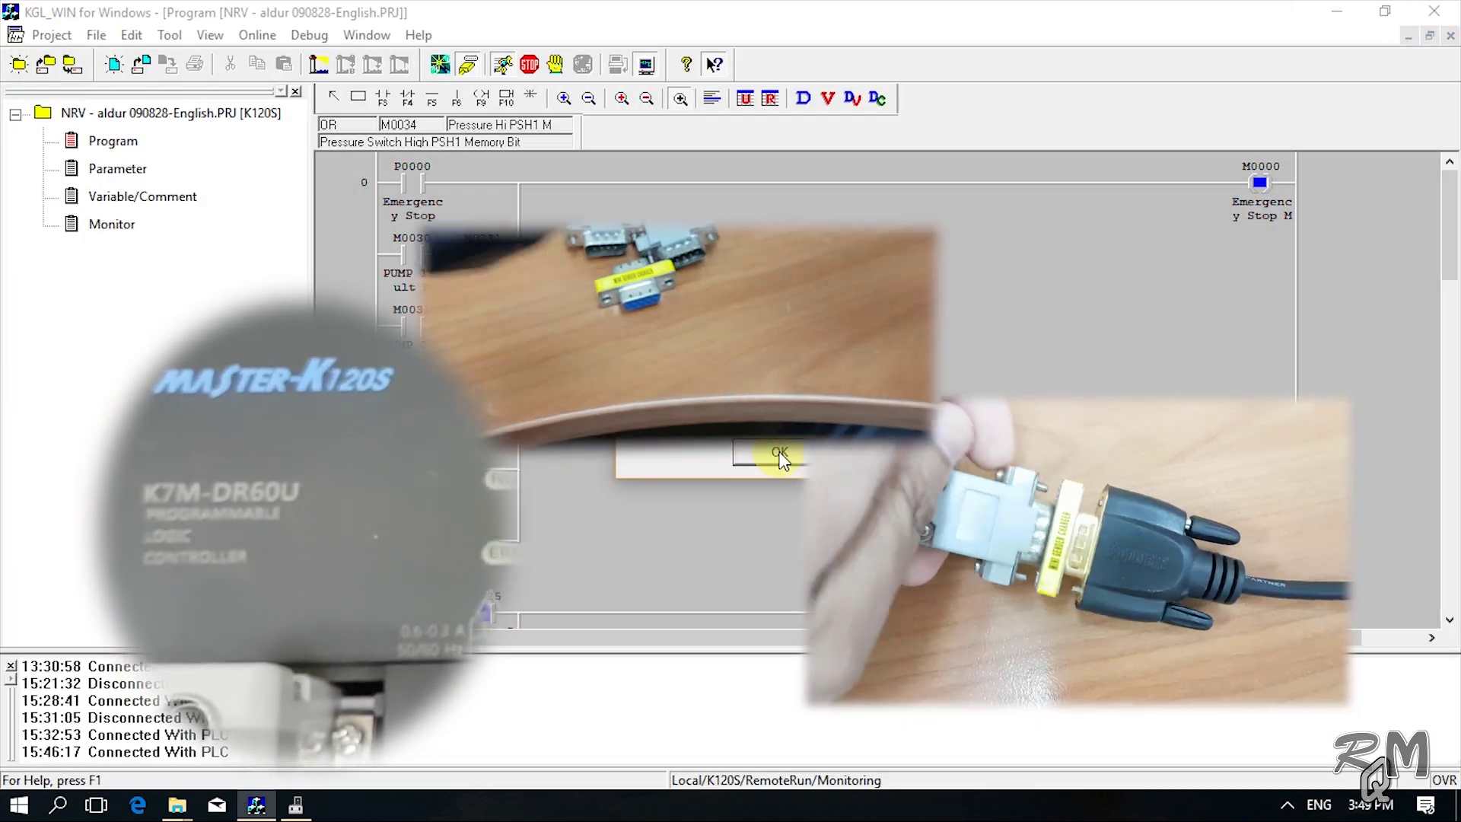